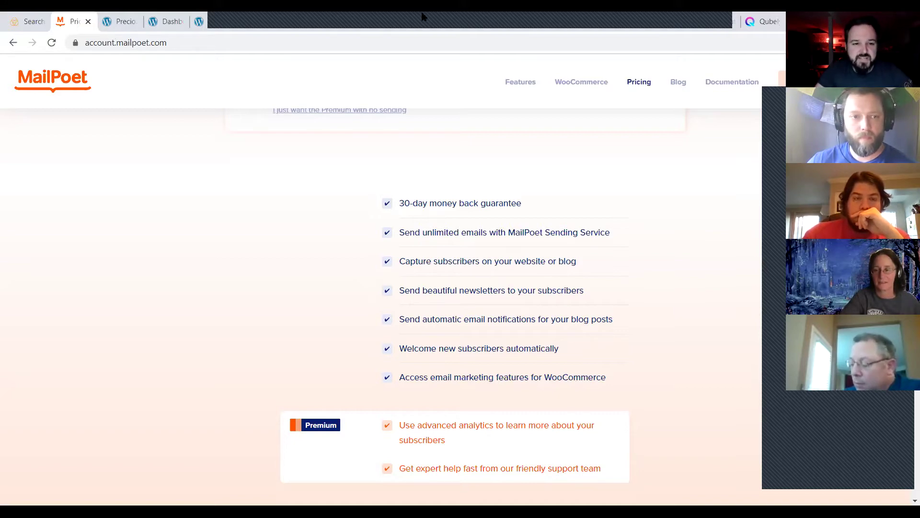
# - View the newsletter subscribe form on the Precious Taste website
pyautogui.hotkey('ctrl', 'Tab')
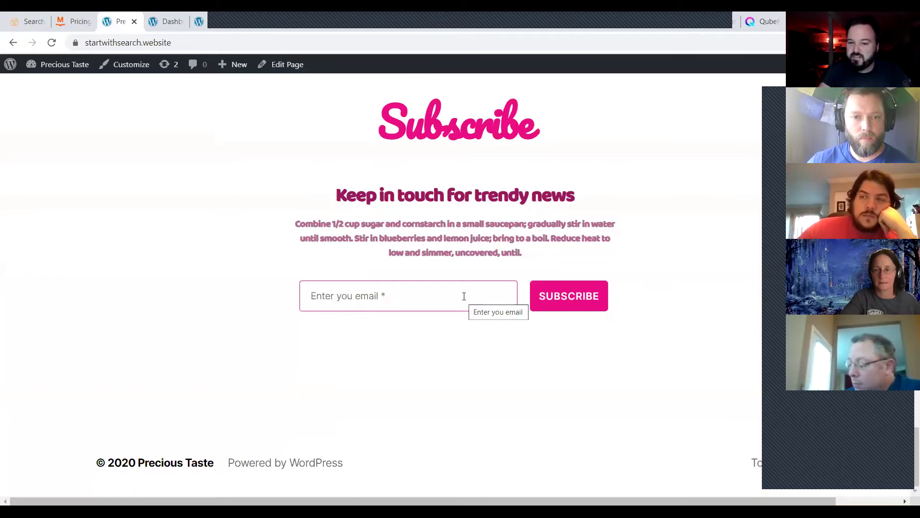
pyautogui.scroll(3, 470, 290)
pyautogui.scroll(-3, 472, 287)
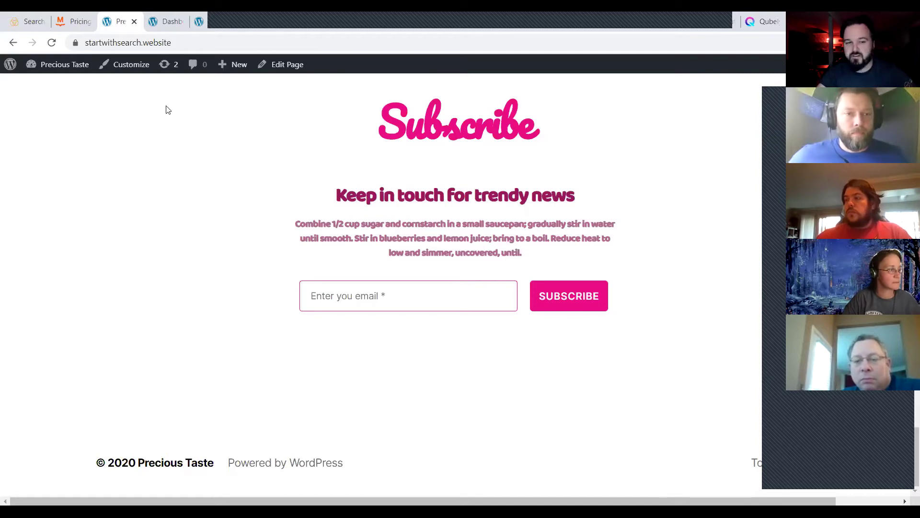
pyautogui.click(77, 21)
pyautogui.click(117, 22)
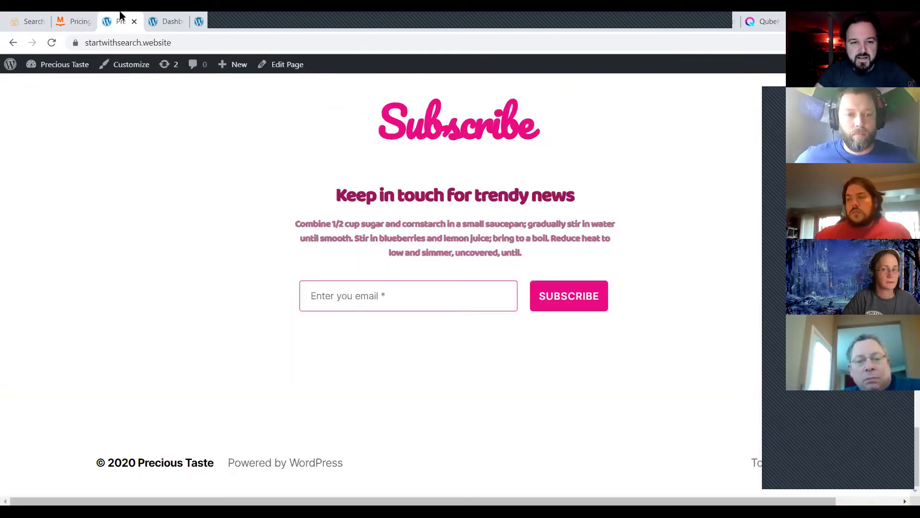
# - Open the list of installed plugins in the Precious Taste WordPress admin
pyautogui.click(166, 21)
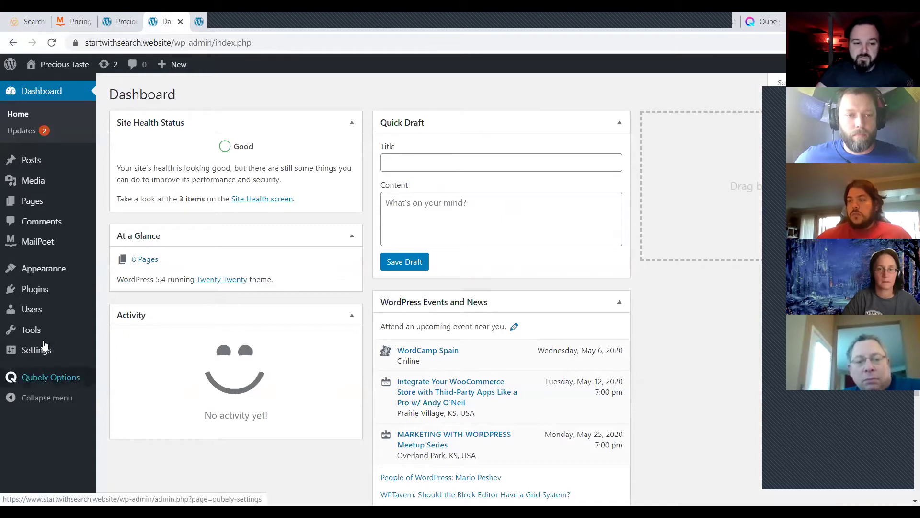
pyautogui.moveTo(43, 292)
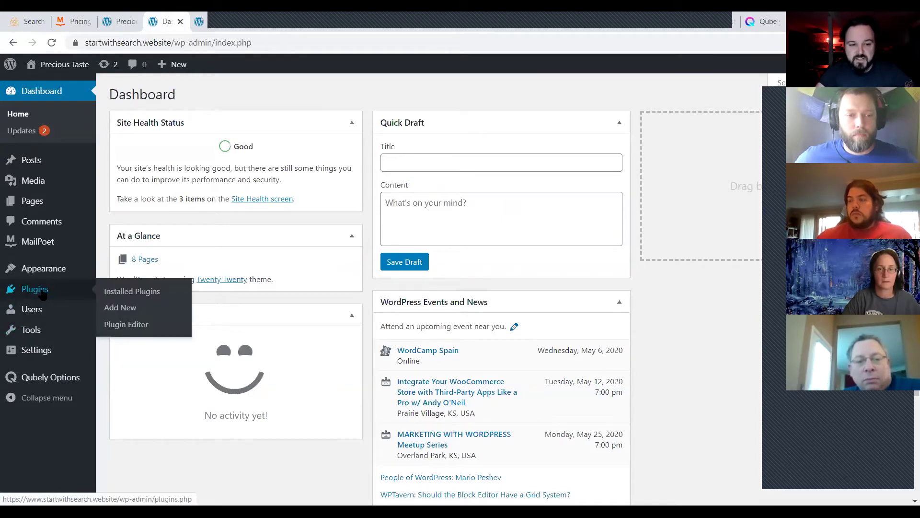
pyautogui.click(120, 293)
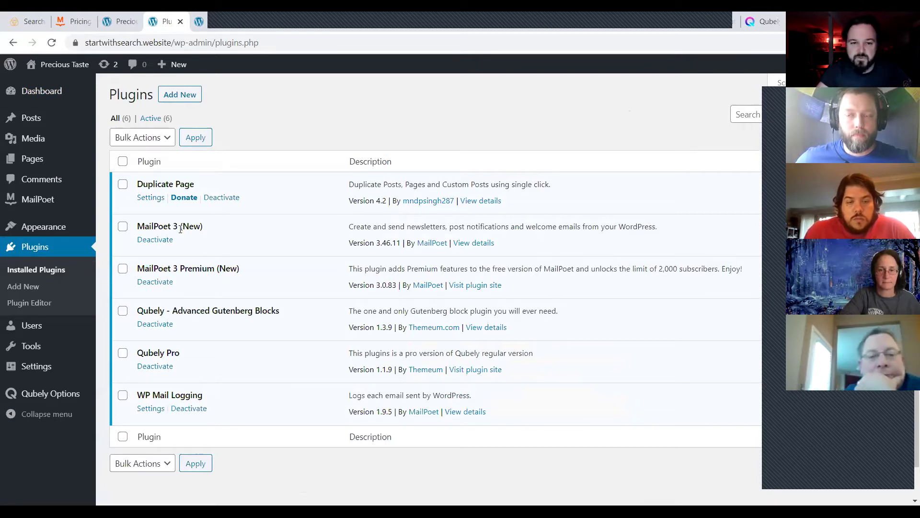
# - Open the MailPoet account's subscriptions to view the plan and its Premium download option
pyautogui.click(308, 25)
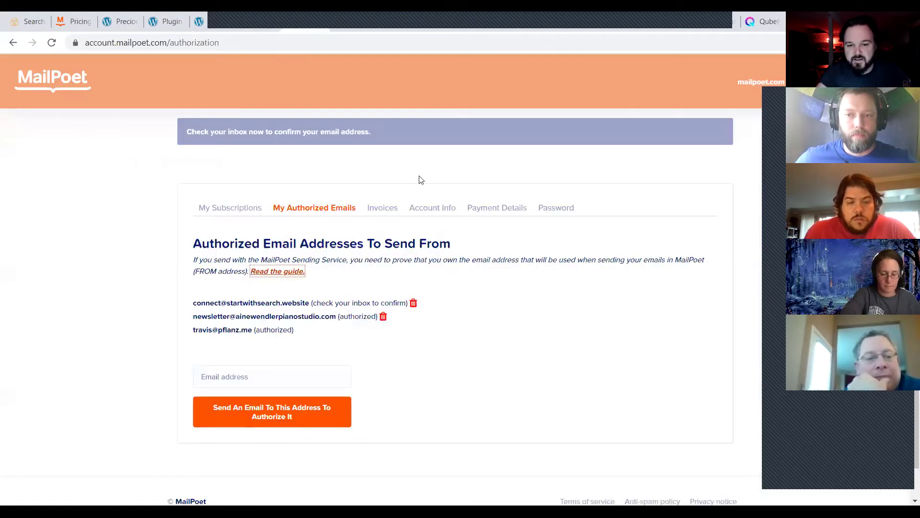
pyautogui.click(245, 208)
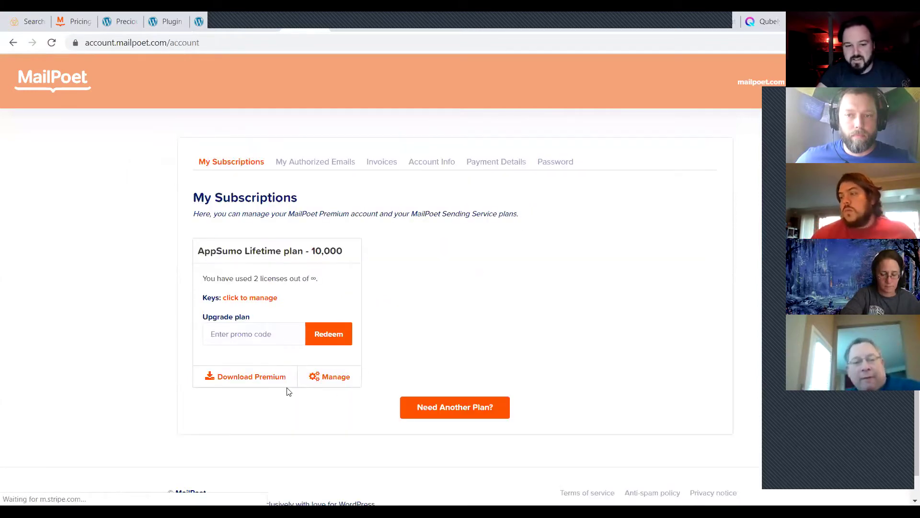
pyautogui.click(120, 21)
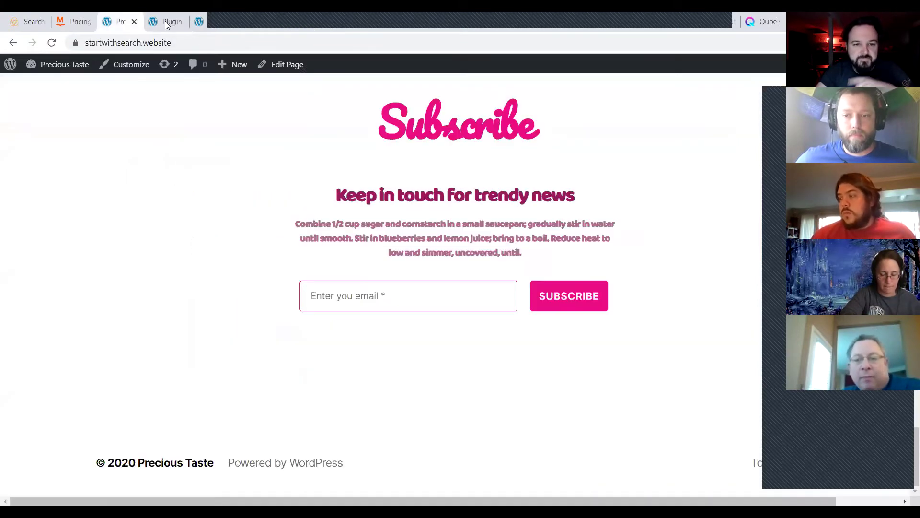
# - Review the site's installed plugins and open the WP Mail Logging email log in a separate tab
pyautogui.click(166, 22)
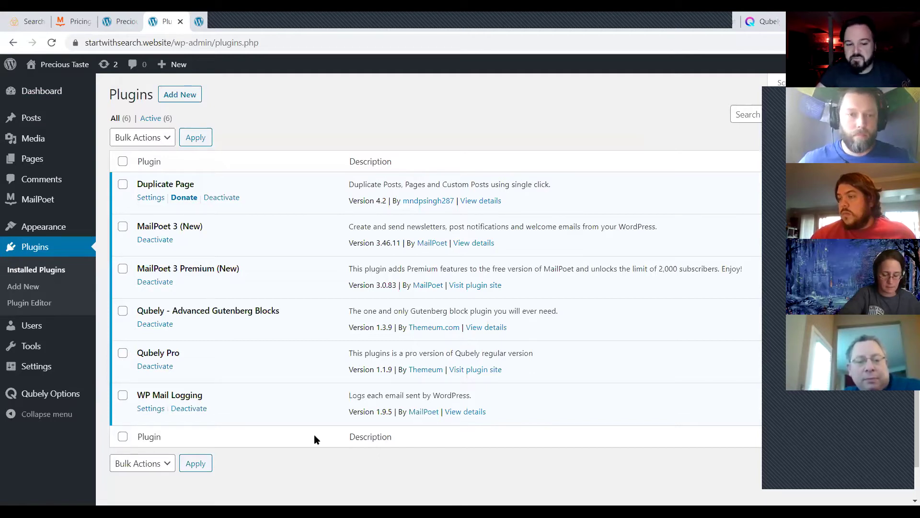
pyautogui.scroll(-2, 254, 423)
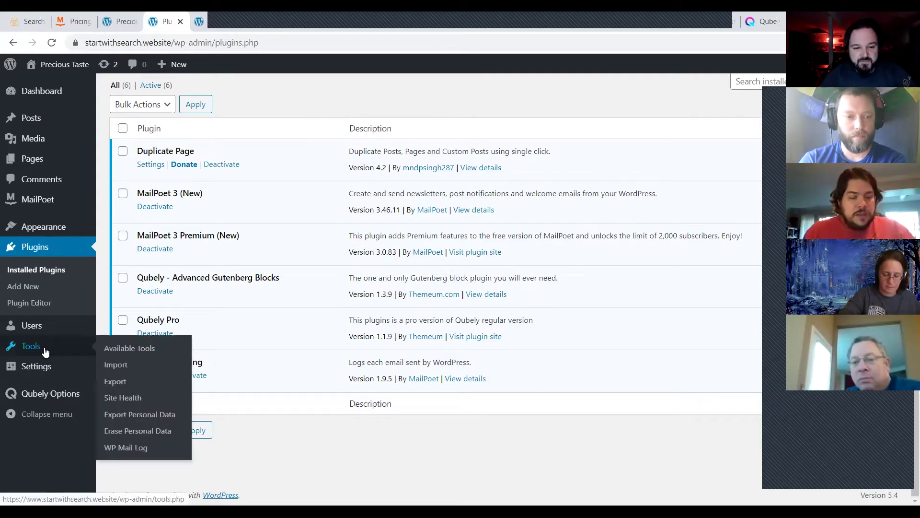
pyautogui.middleClick(138, 449)
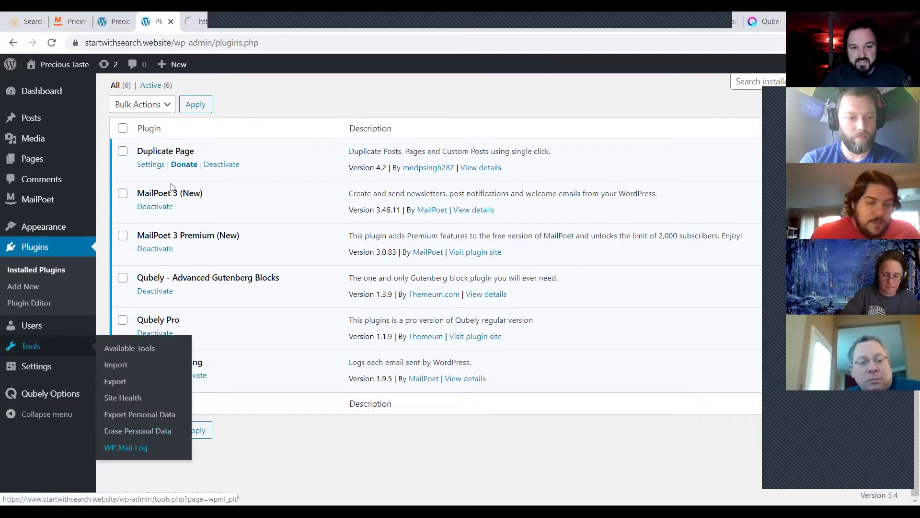
pyautogui.click(192, 22)
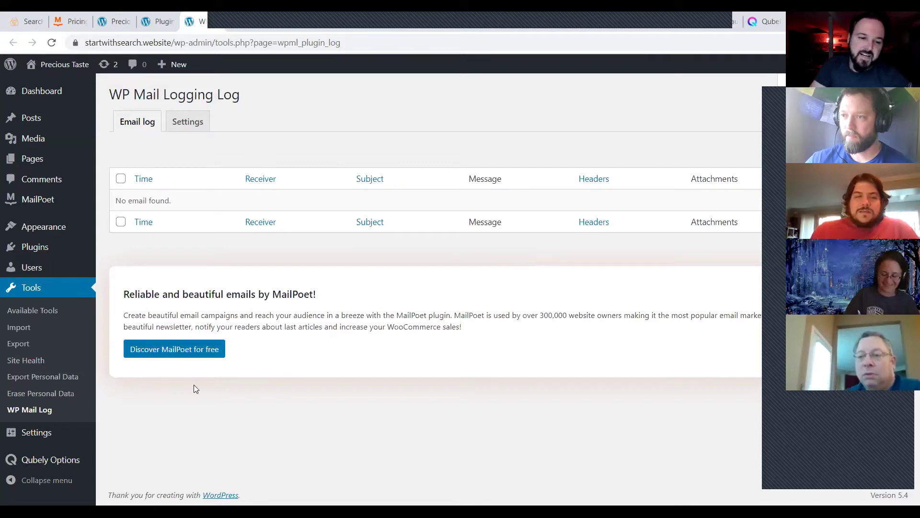
# - Open the MailPoet plugin settings and view which sending method is activated
pyautogui.moveTo(34, 203)
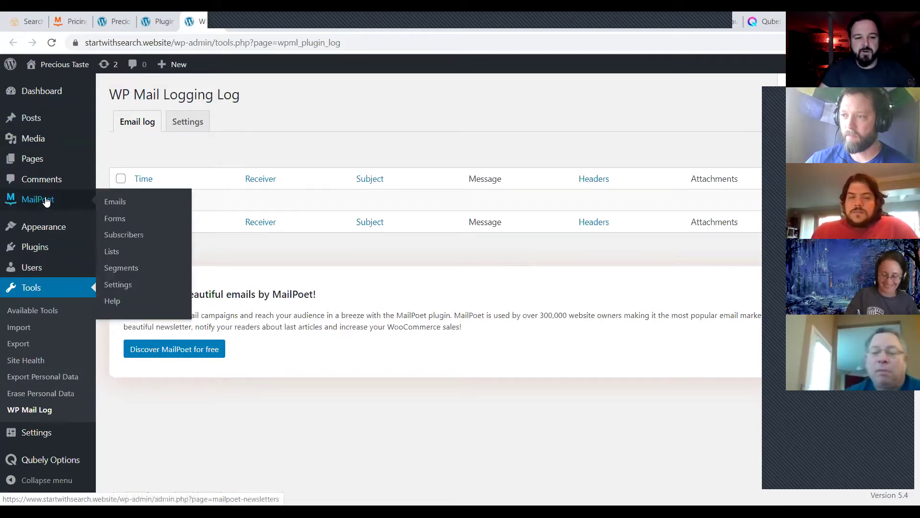
pyautogui.click(38, 201)
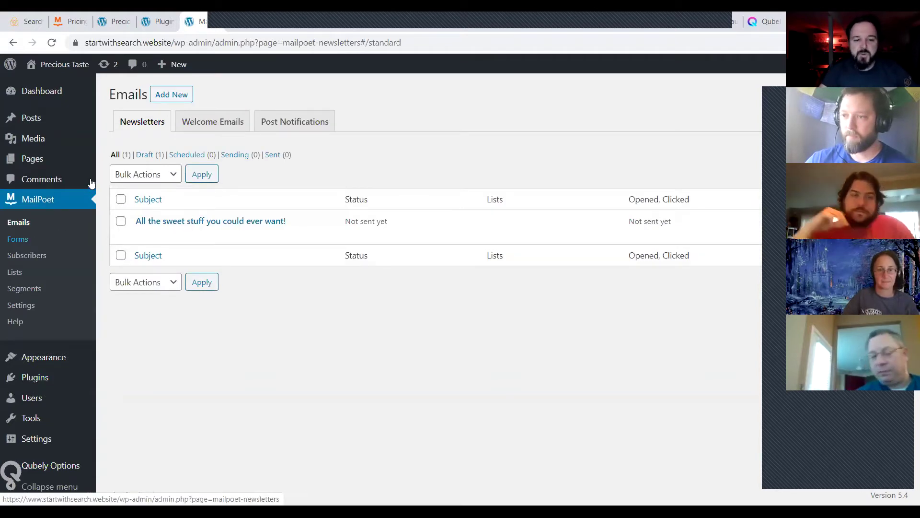
pyautogui.click(32, 310)
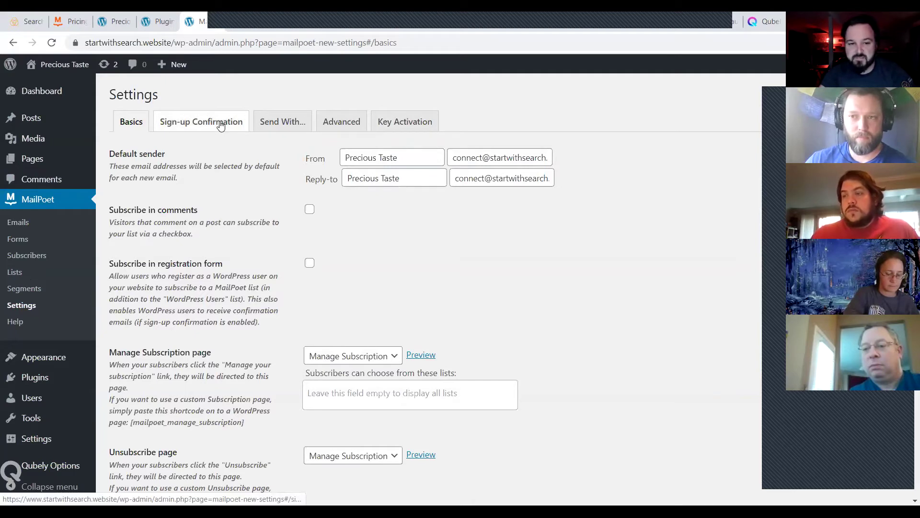
pyautogui.click(271, 122)
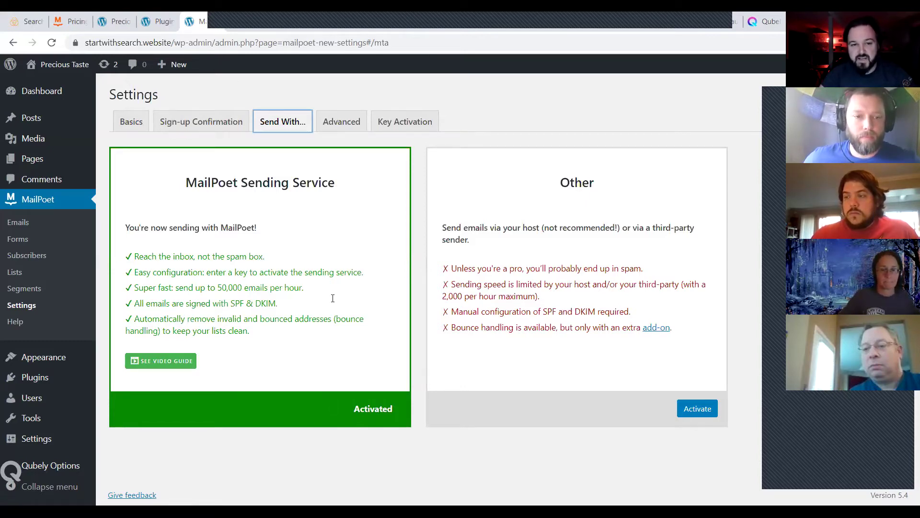
# - Check the authorized sender email addresses in the MailPoet account and return to the WordPress admin
pyautogui.click(331, 18)
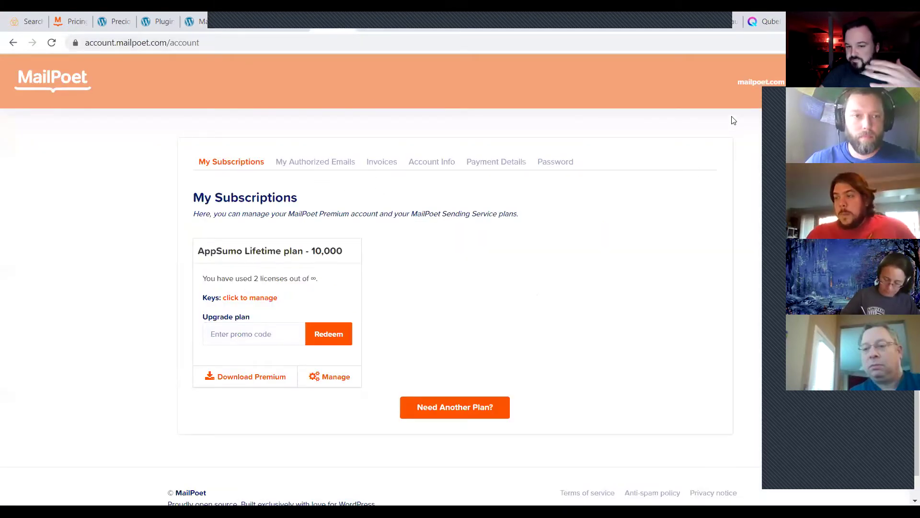
pyautogui.click(349, 163)
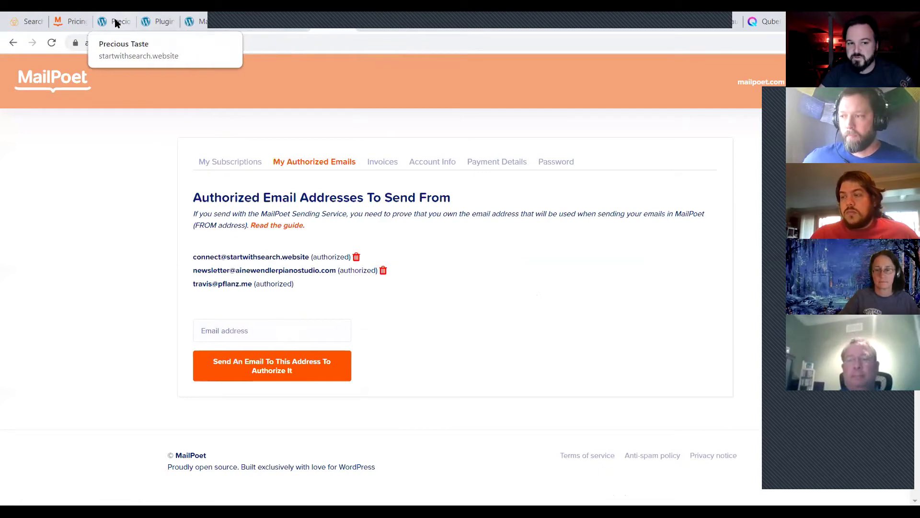
pyautogui.click(158, 21)
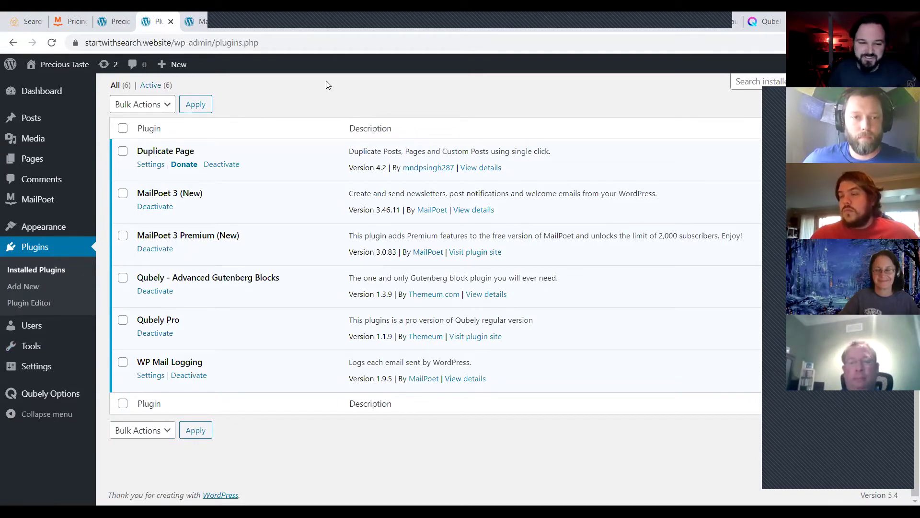
# - Enable Subscribe in comments in MailPoet's basic settings, adding commenters to the Sweet Subscription list
pyautogui.click(197, 21)
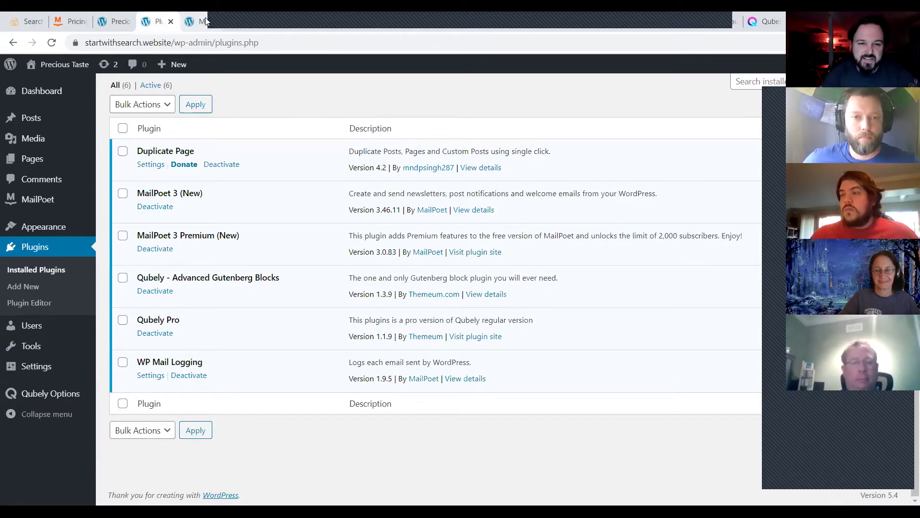
pyautogui.click(130, 122)
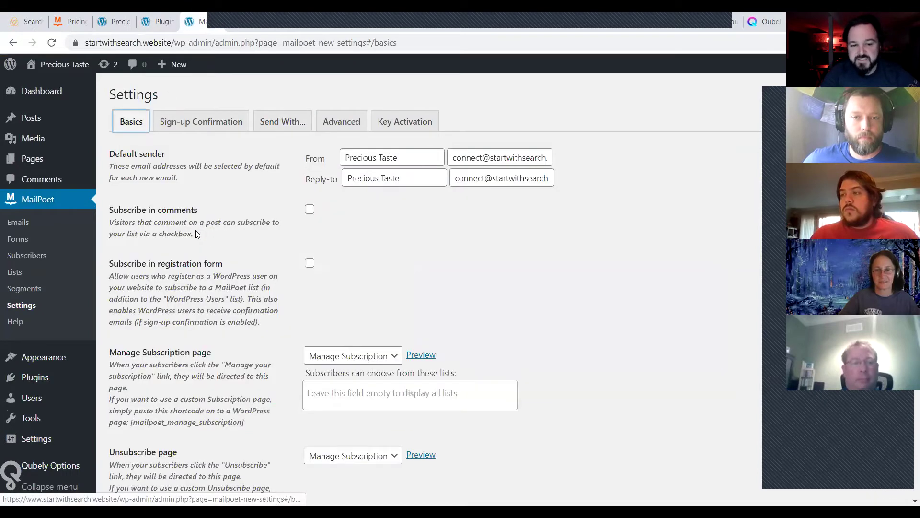
pyautogui.click(310, 209)
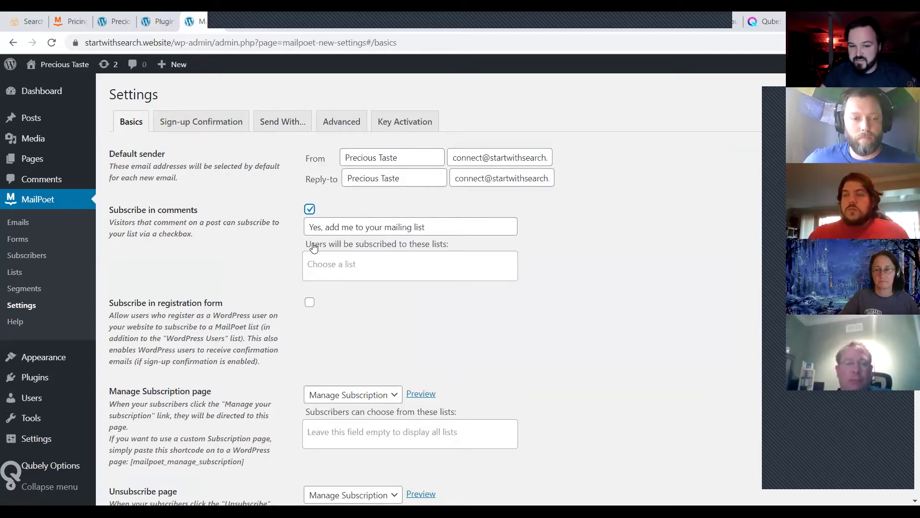
pyautogui.click(377, 267)
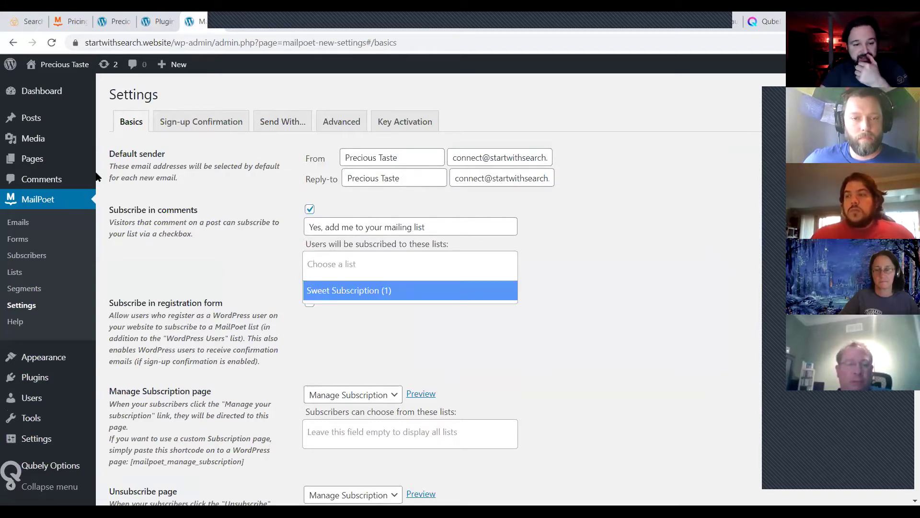
pyautogui.click(330, 290)
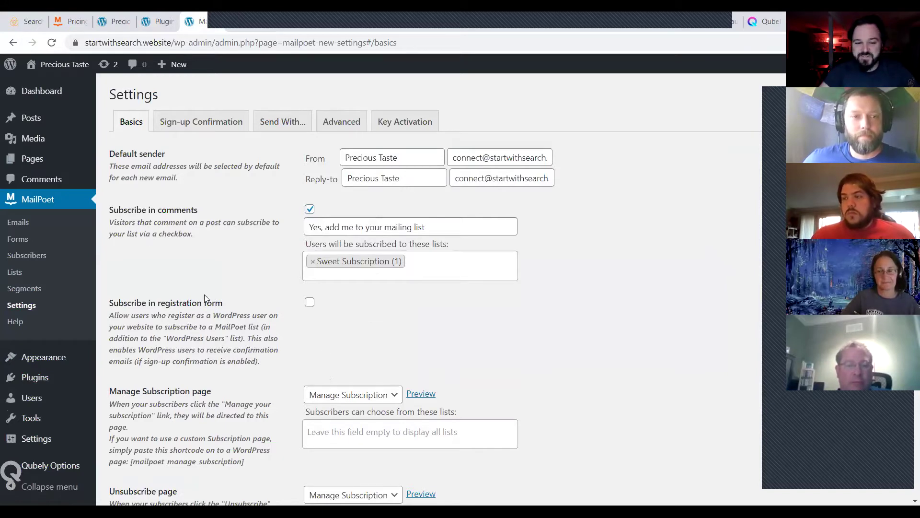
# - Try enabling Subscribe in registration form and check the existing MailPoet lists
pyautogui.click(310, 303)
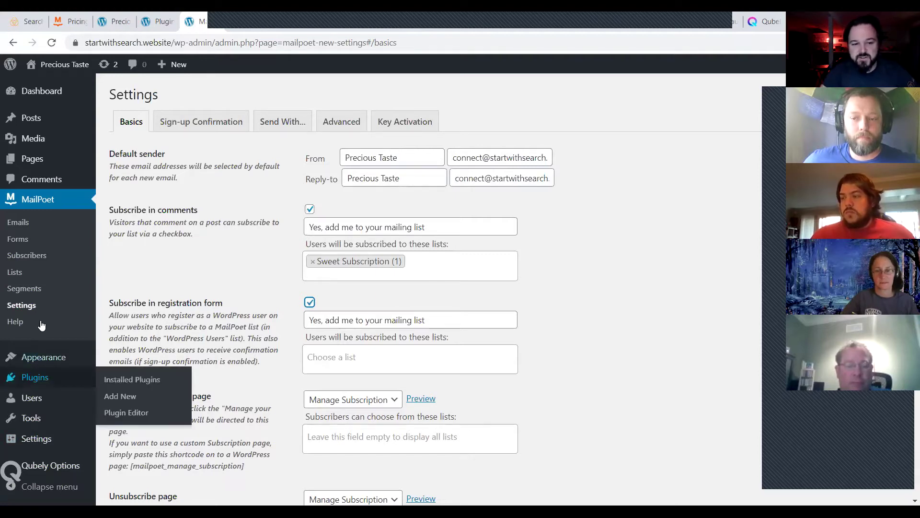
pyautogui.click(15, 273)
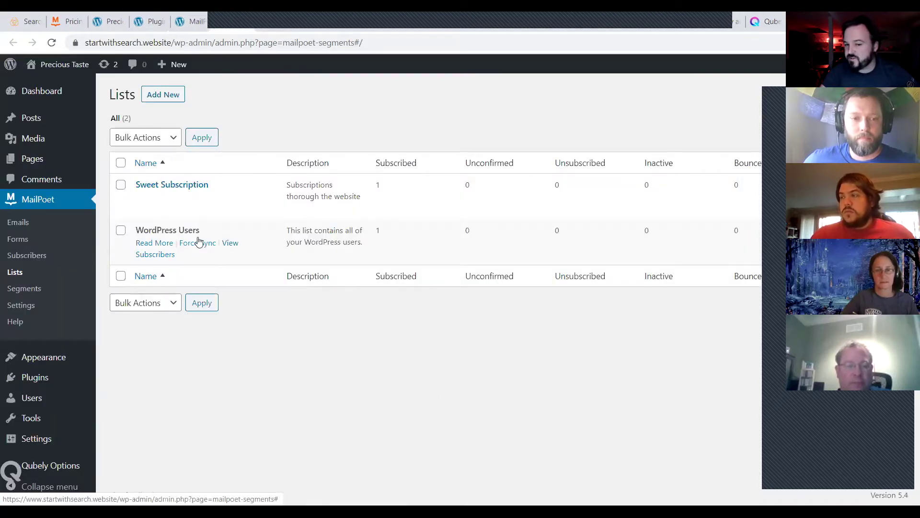
pyautogui.click(245, 26)
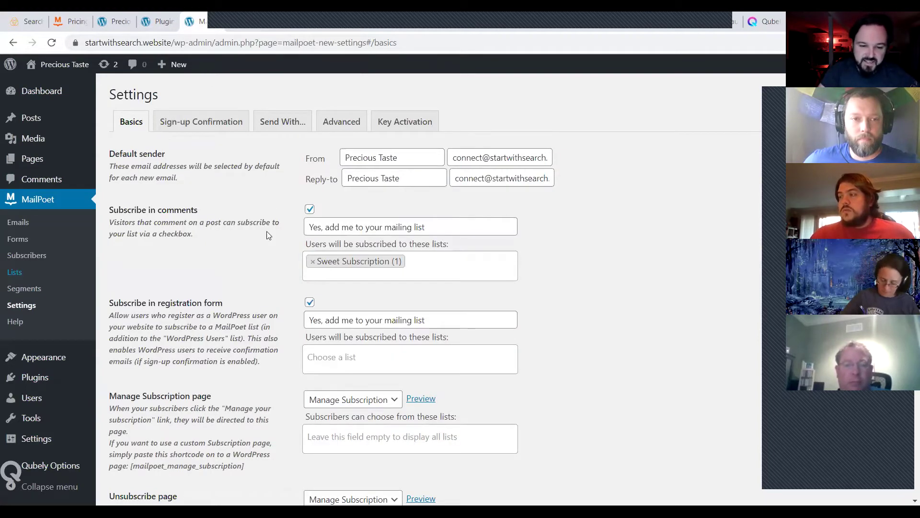
pyautogui.click(310, 302)
# - Preview the Manage Subscription page and examine its name, status and list fields
pyautogui.scroll(-2, 484, 378)
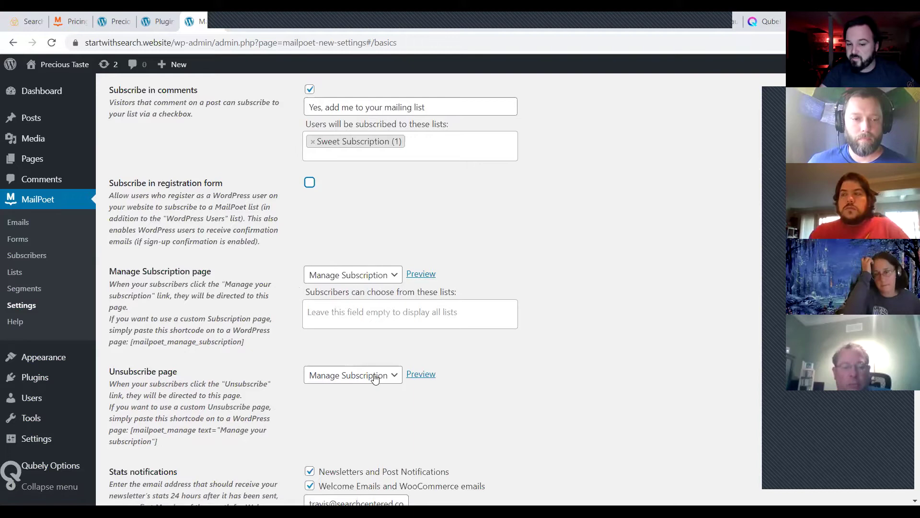
pyautogui.click(428, 278)
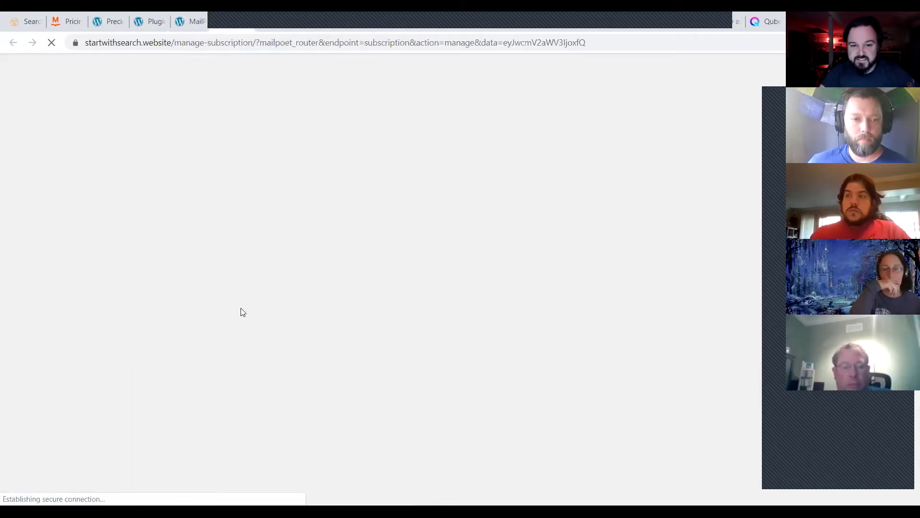
pyautogui.scroll(-3, 311, 299)
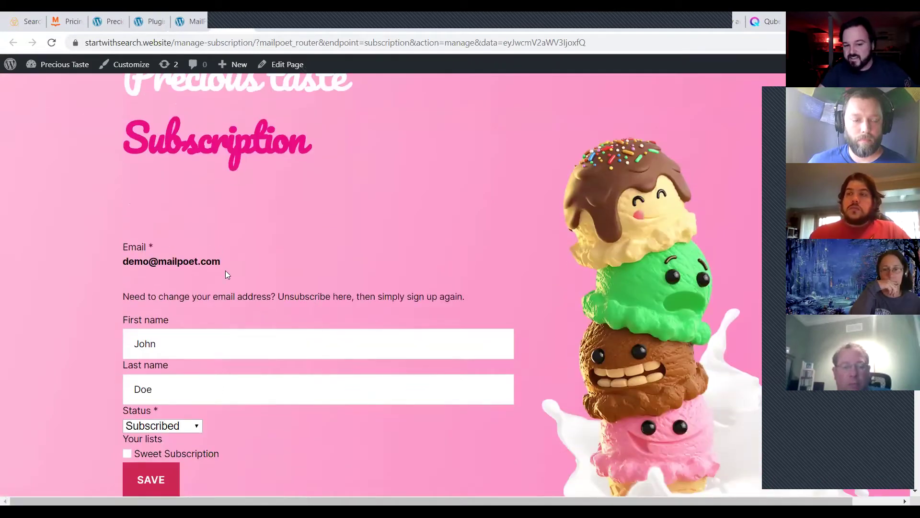
pyautogui.scroll(-1, 186, 261)
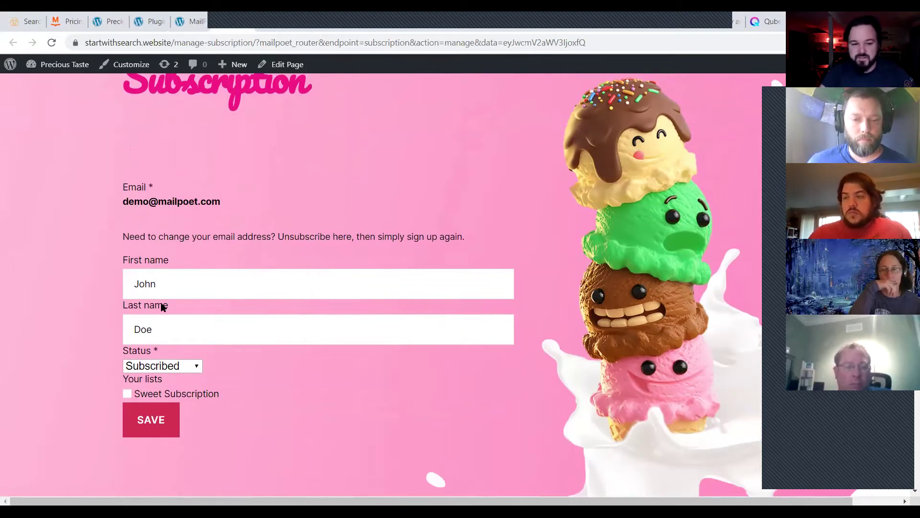
pyautogui.scroll(-3, 271, 383)
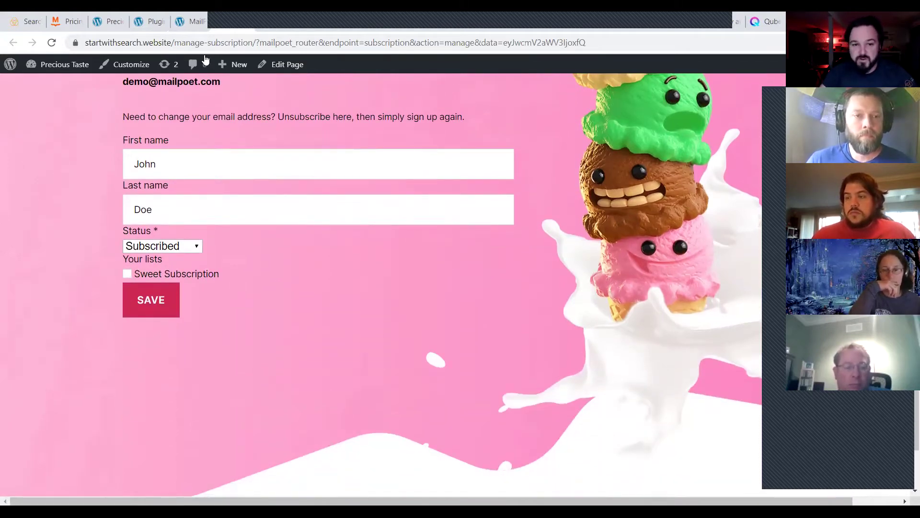
pyautogui.click(194, 26)
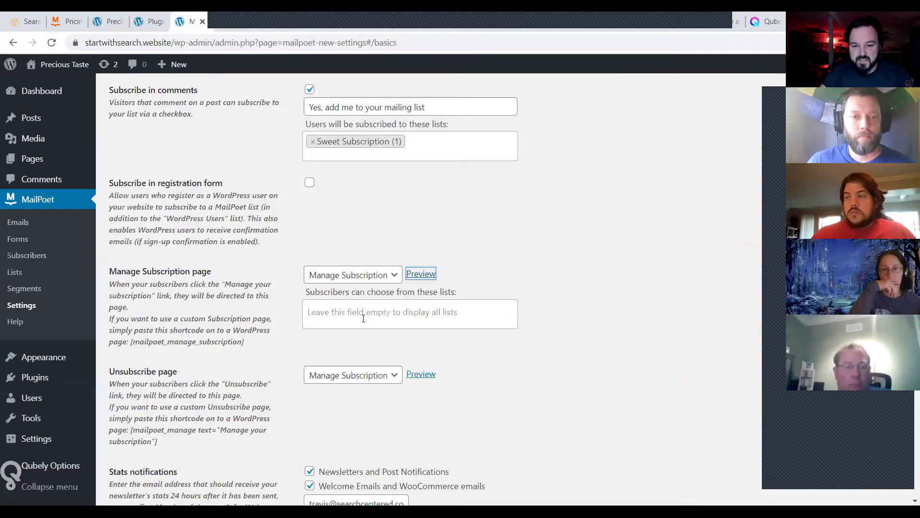
# - Check which lists can be offered on the Manage Subscription page, and compare them with the list choice in its preview
pyautogui.click(346, 311)
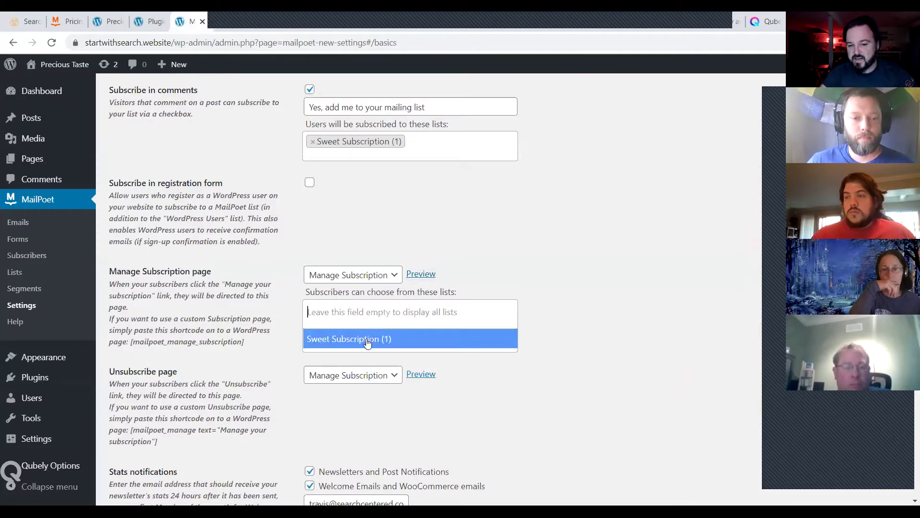
pyautogui.click(480, 268)
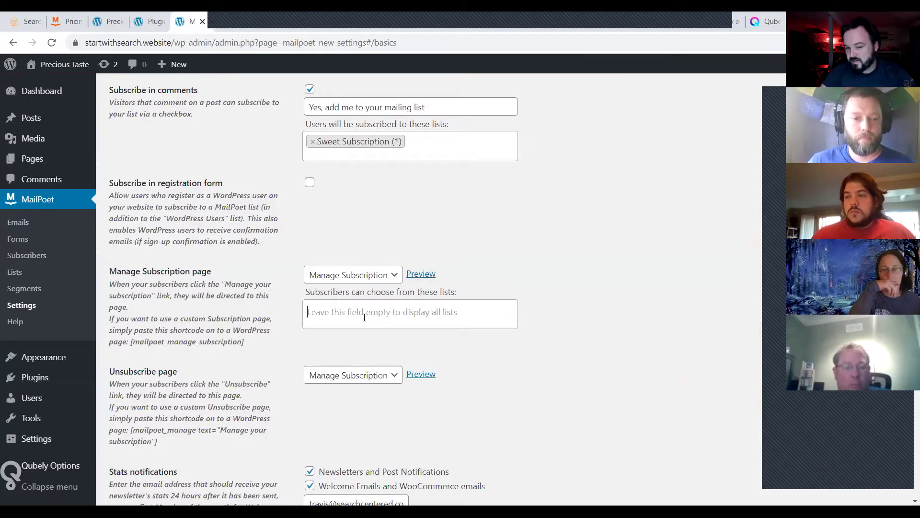
pyautogui.click(233, 23)
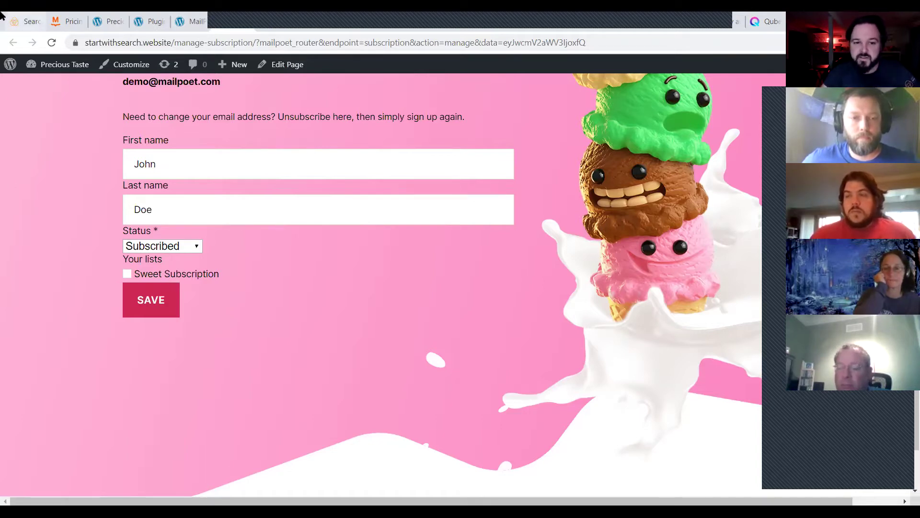
pyautogui.click(189, 21)
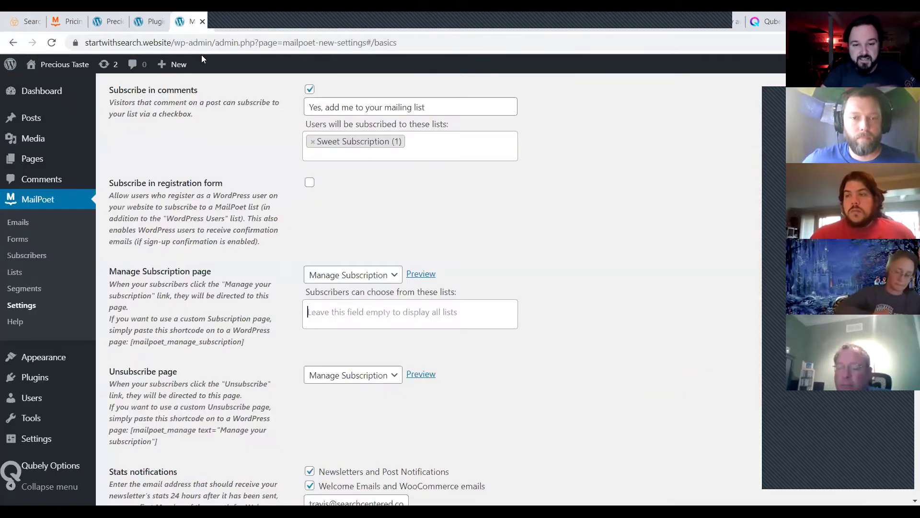
# - Preview the Unsubscribe page, check the Manage Subscription preview again, and return to the MailPoet basic settings
pyautogui.click(429, 378)
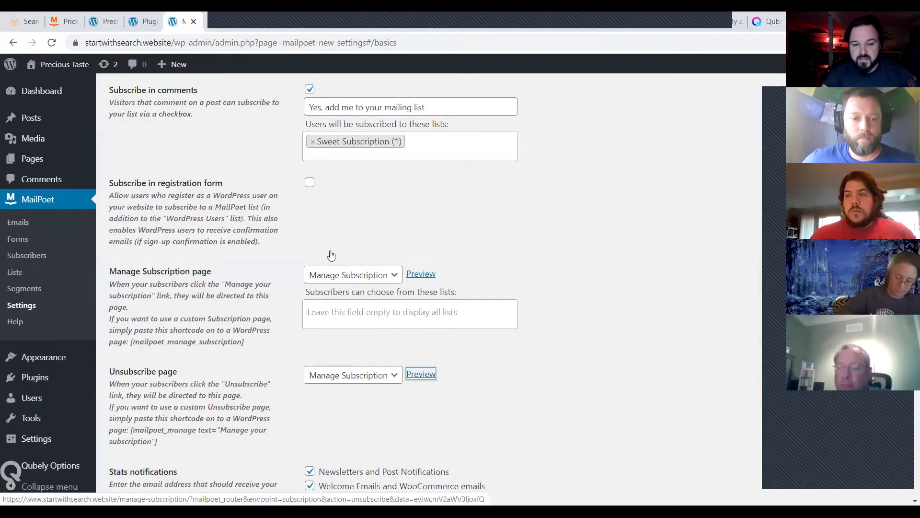
pyautogui.click(255, 18)
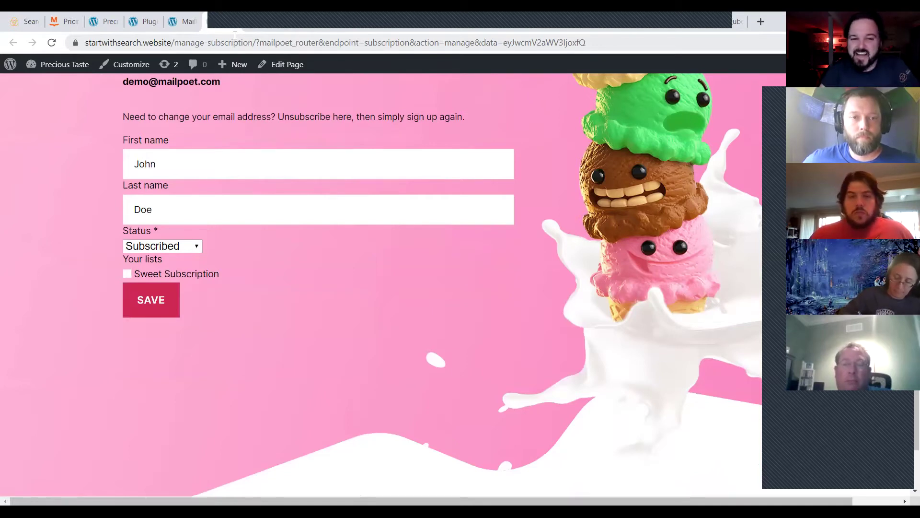
pyautogui.click(183, 23)
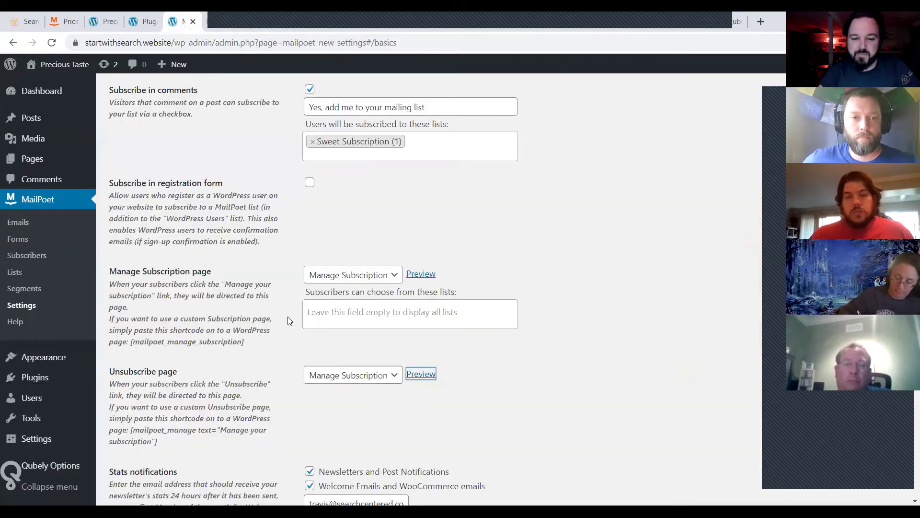
# - Review the stats and new subscriber notifications, the archive and subscriber count shortcodes, and the remaining basic settings
pyautogui.scroll(-3, 289, 320)
pyautogui.scroll(-2, 328, 323)
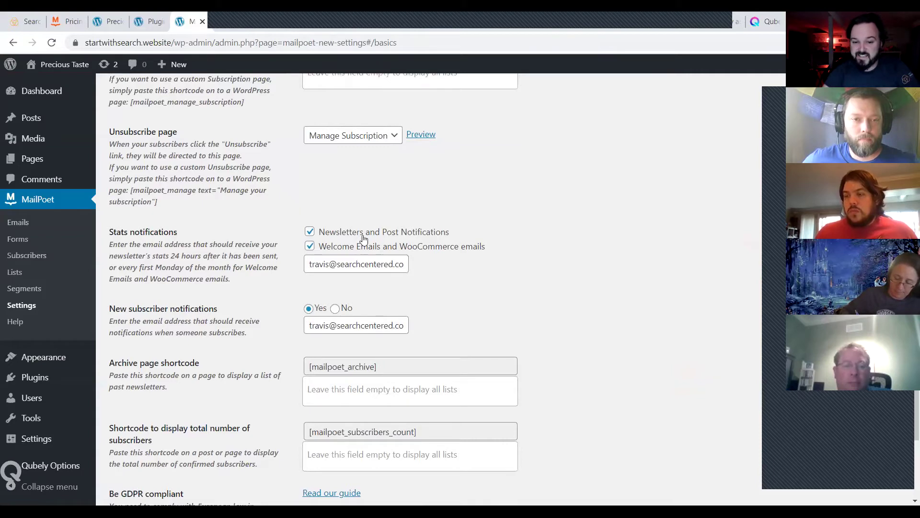
pyautogui.scroll(-1, 363, 239)
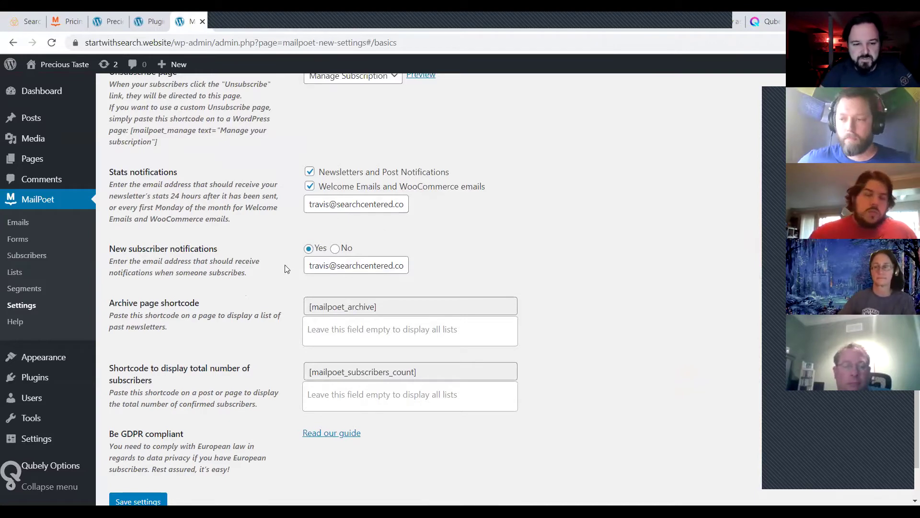
pyautogui.scroll(-1, 285, 265)
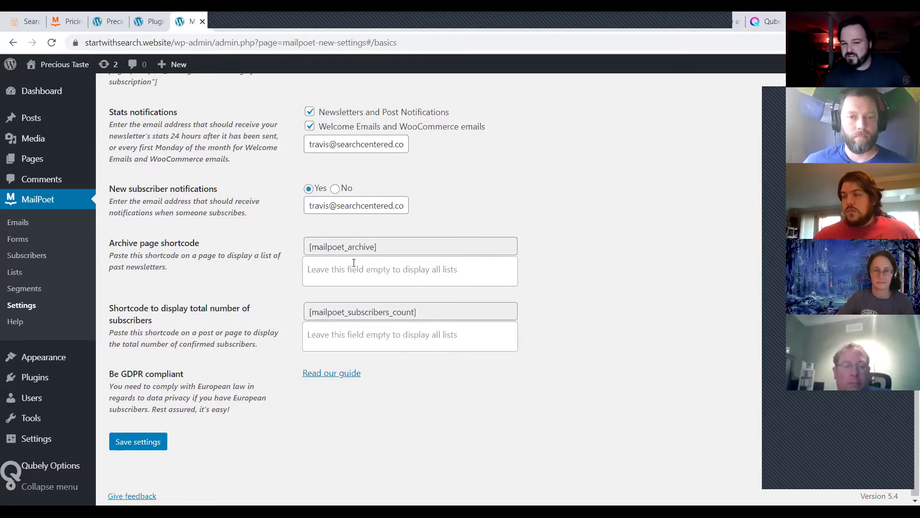
pyautogui.scroll(-1, 393, 301)
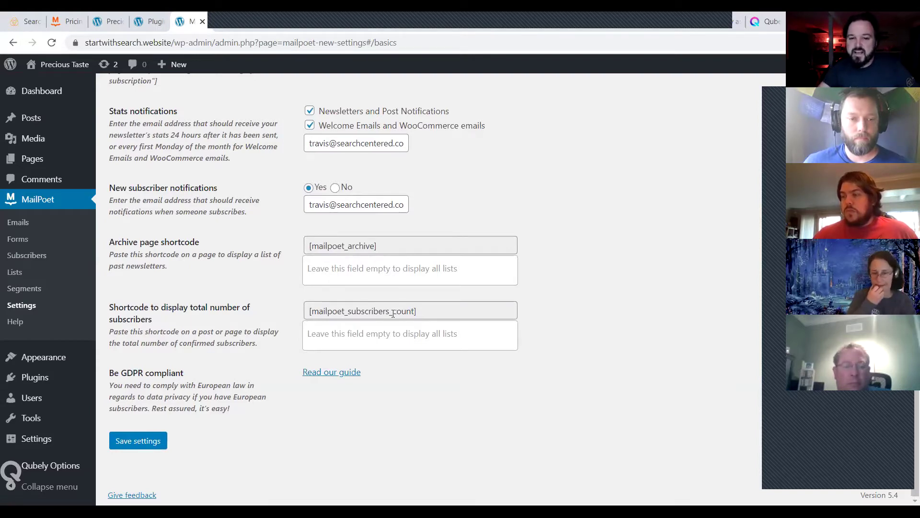
pyautogui.scroll(8, 606, 192)
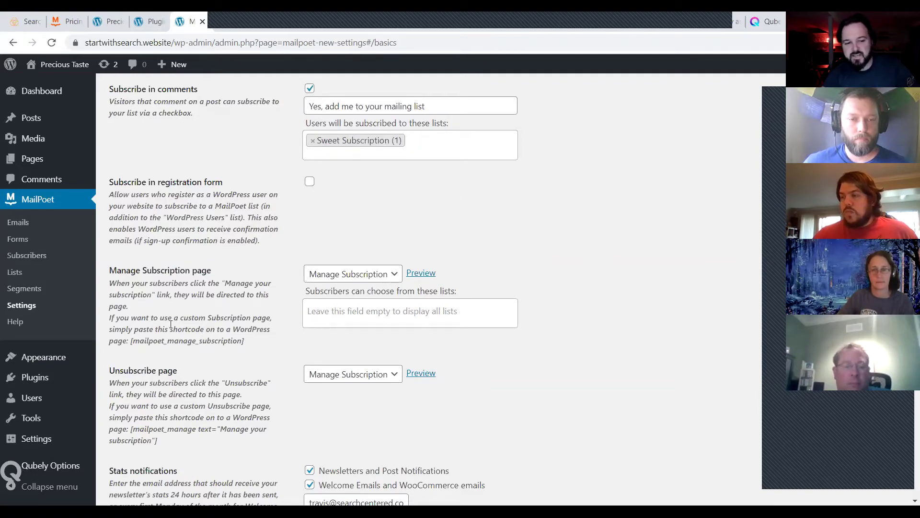
pyautogui.scroll(3, 267, 322)
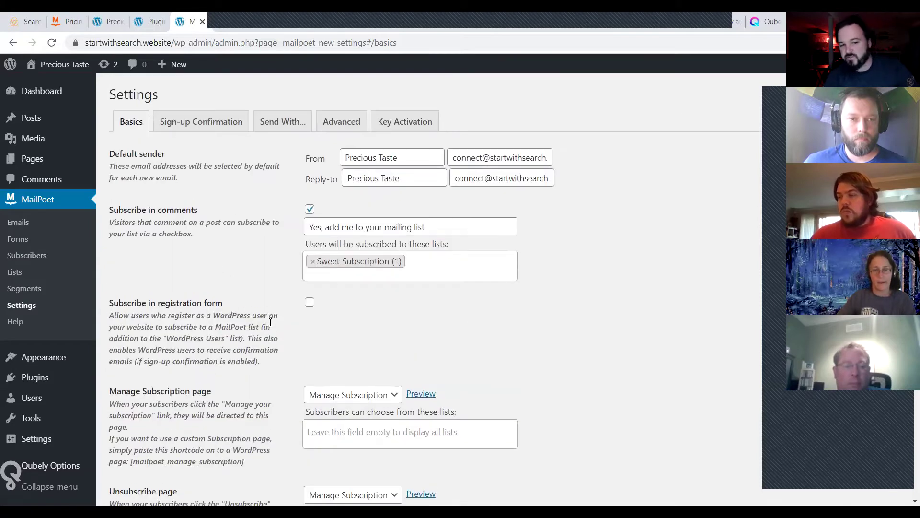
pyautogui.scroll(-1, 270, 320)
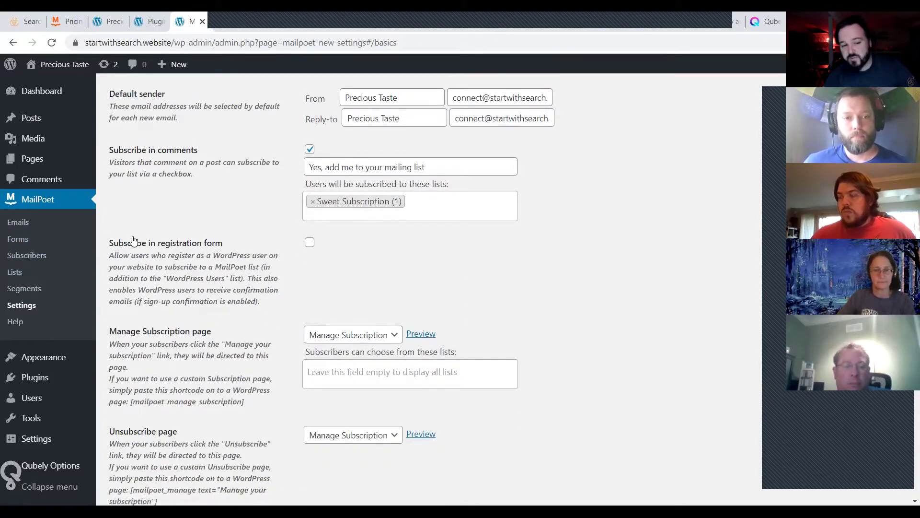
# - Open the Sweet Subscription list from the MailPoet lists to examine its name and description
pyautogui.click(22, 273)
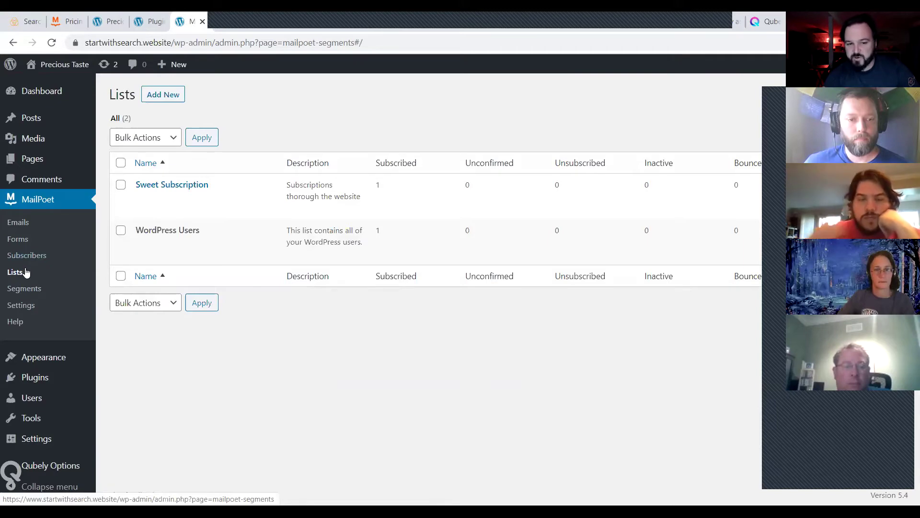
pyautogui.moveTo(182, 203)
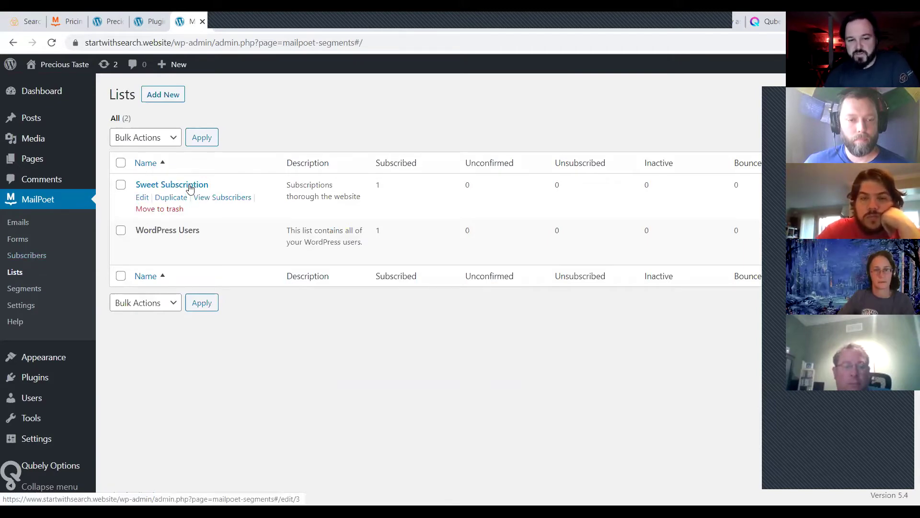
pyautogui.click(190, 185)
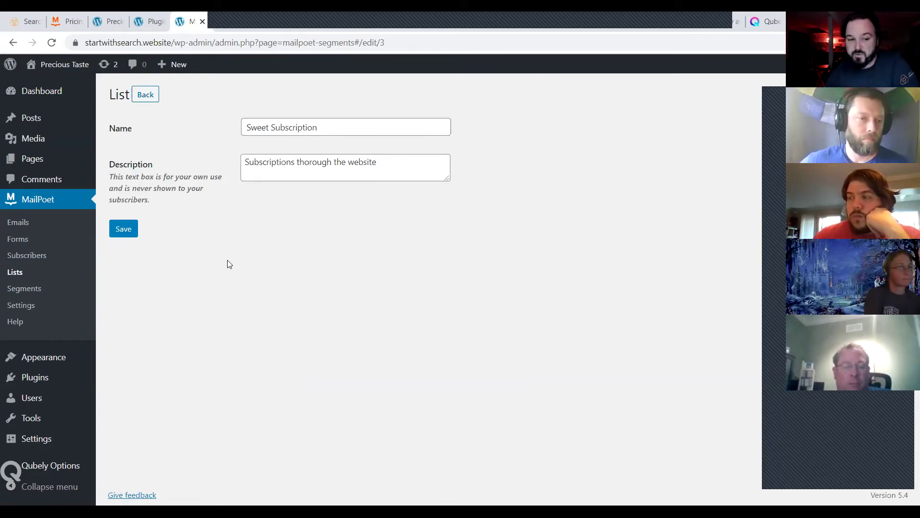
# - Open the Sweet Stuff form in the form editor and compare it with the Subscribe section on the live homepage
pyautogui.click(20, 242)
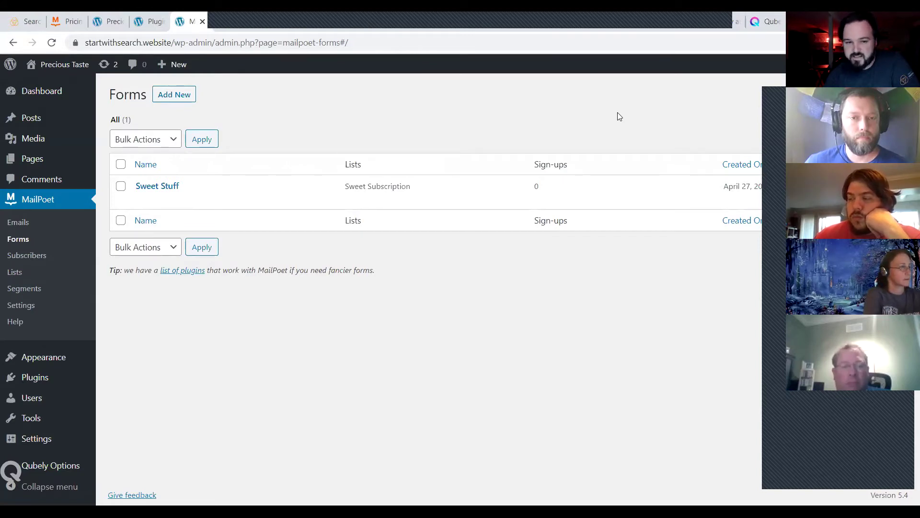
pyautogui.click(167, 187)
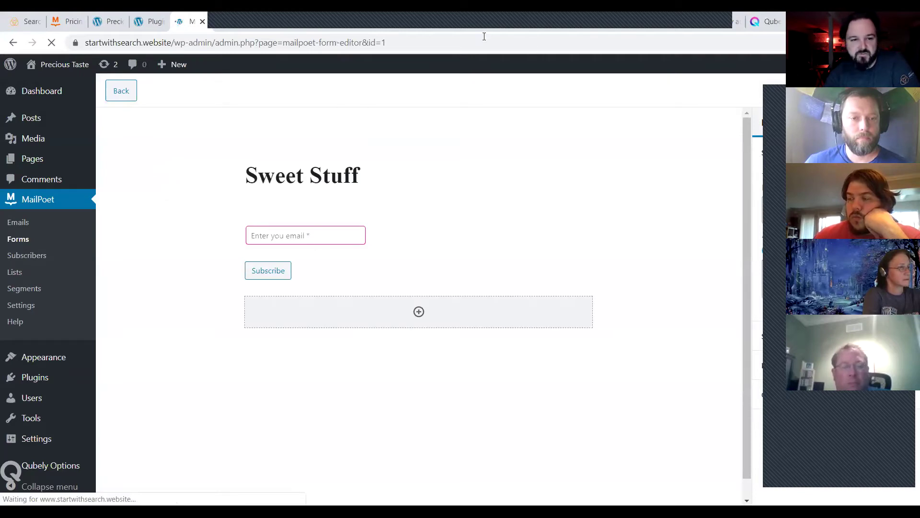
pyautogui.hotkey('ctrl', '3')
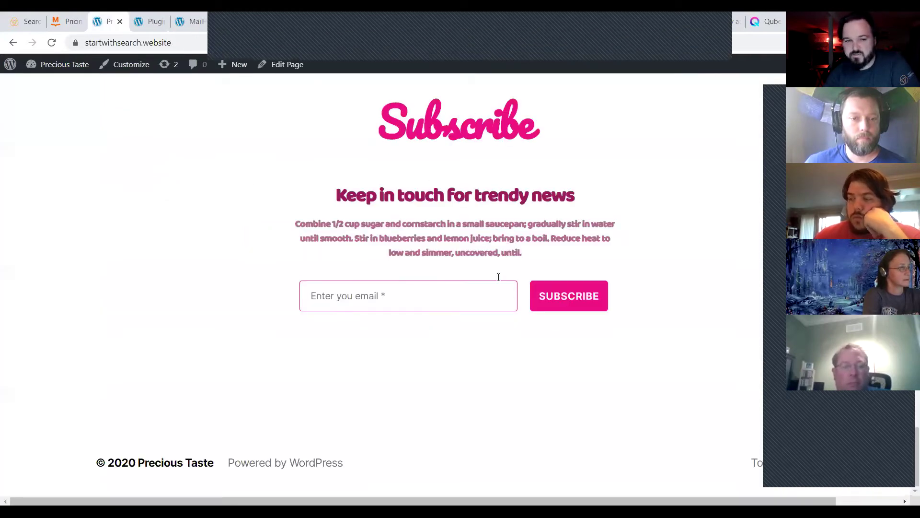
pyautogui.click(188, 26)
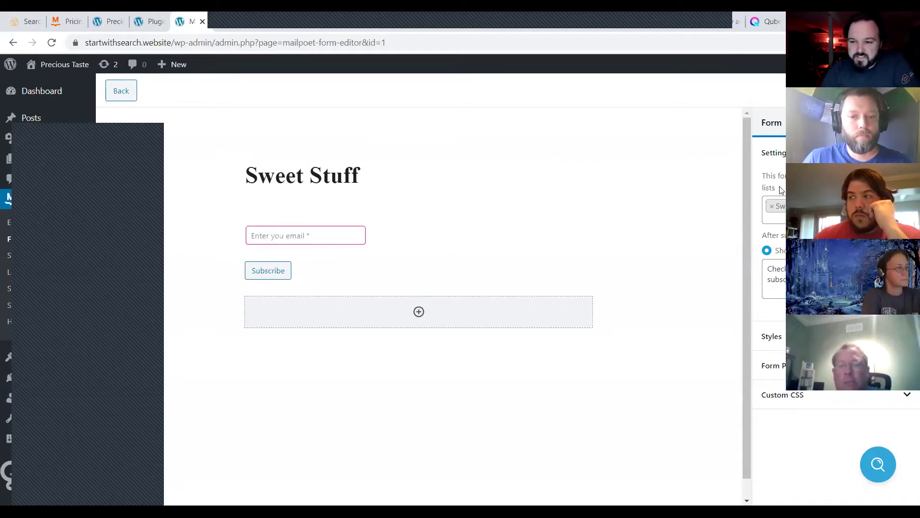
# - Try showing the email field's label outside the input in the Sweet Stuff form, and switch it back inside
pyautogui.click(302, 176)
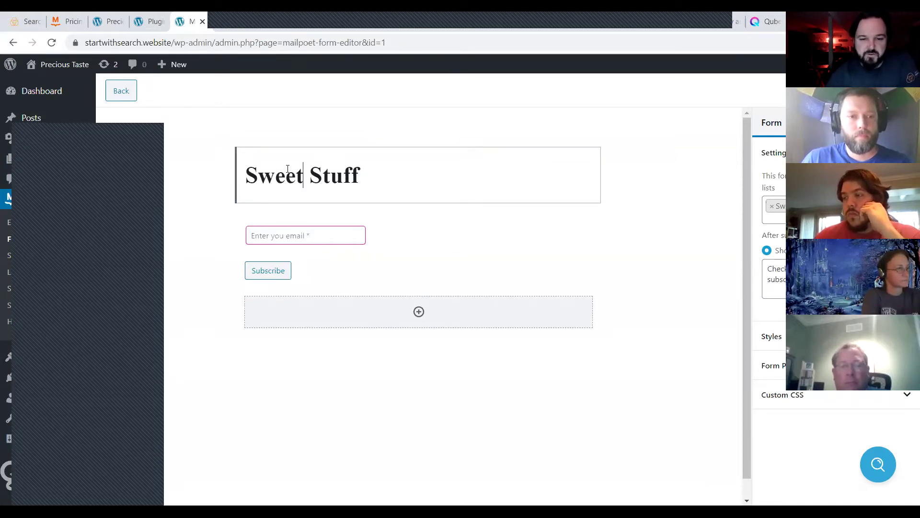
pyautogui.click(305, 236)
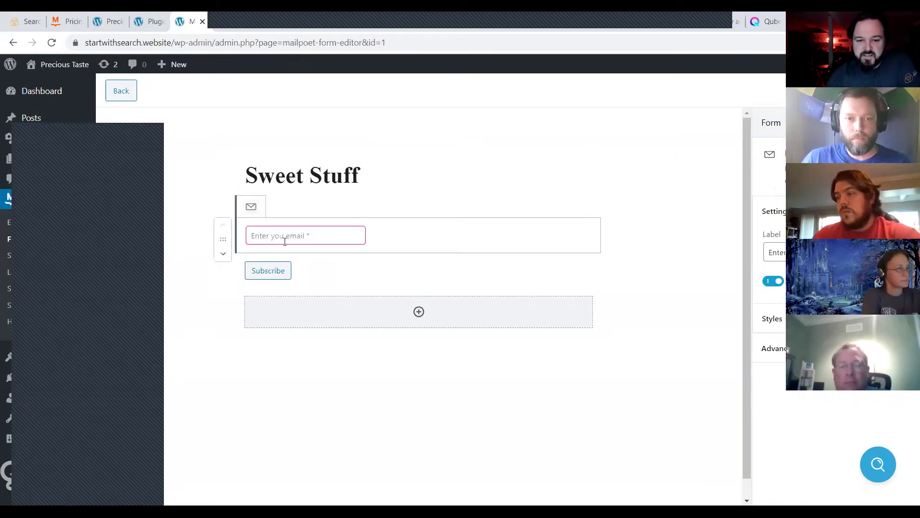
pyautogui.click(772, 282)
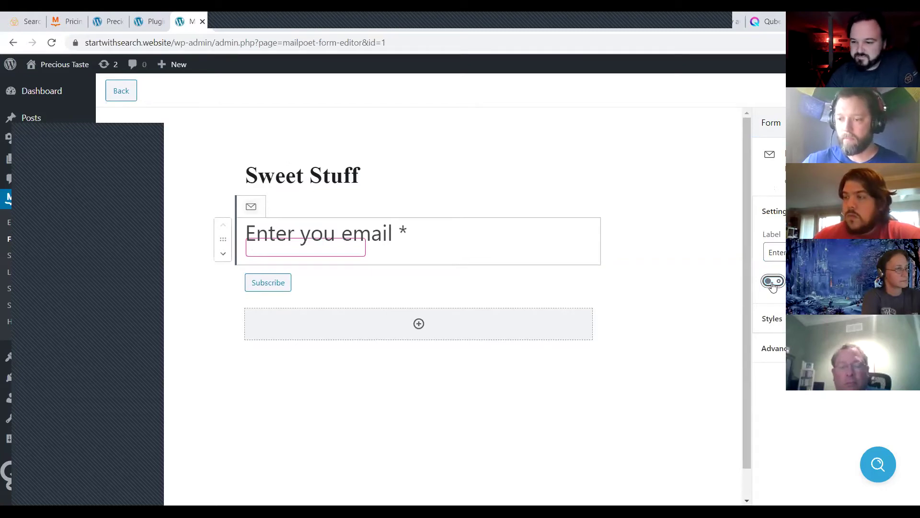
pyautogui.click(773, 282)
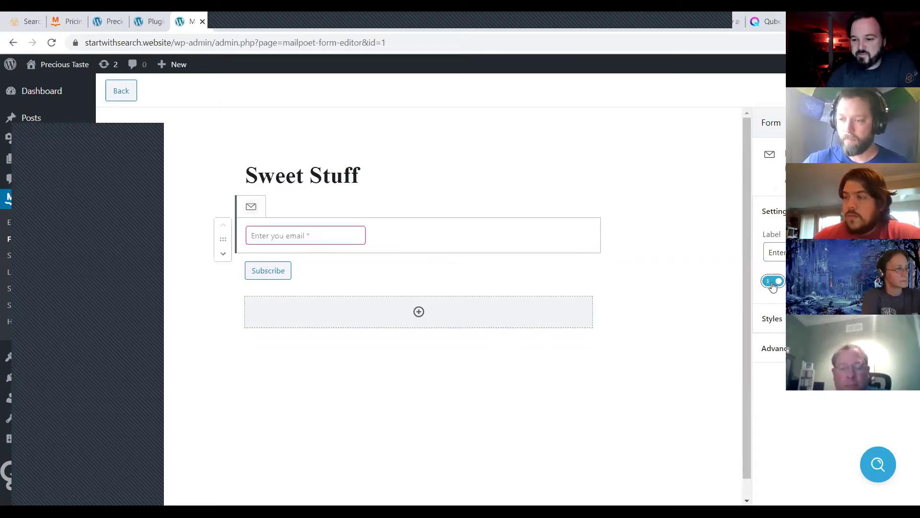
# - Examine the email field's style options and try a pink background color on the field
pyautogui.click(773, 318)
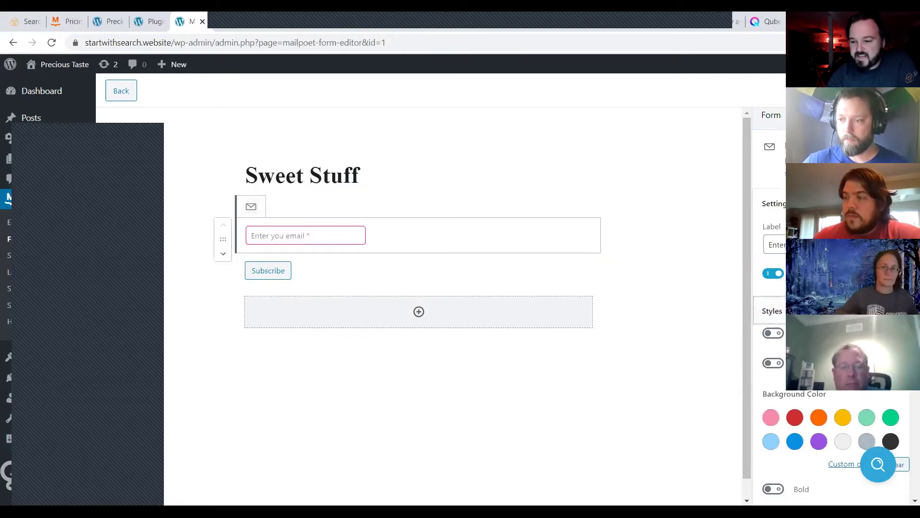
pyautogui.scroll(-4, 774, 316)
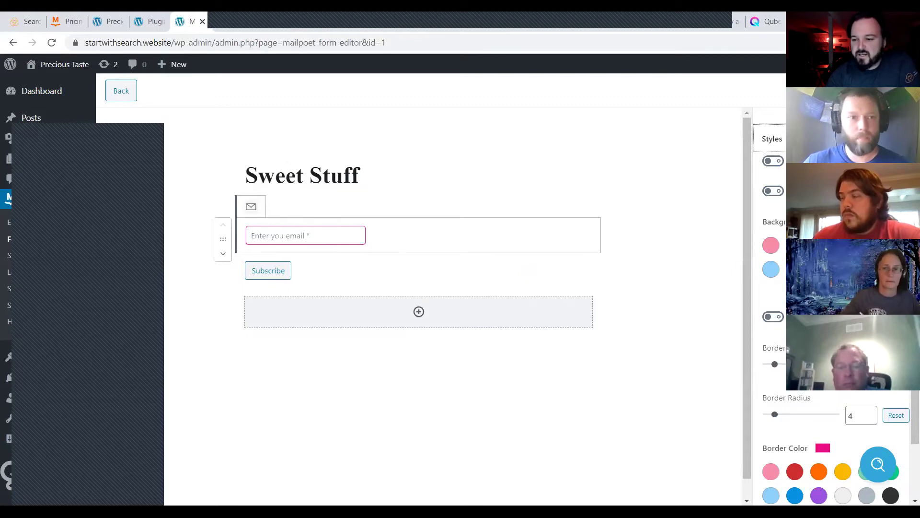
pyautogui.click(771, 245)
pyautogui.click(771, 245)
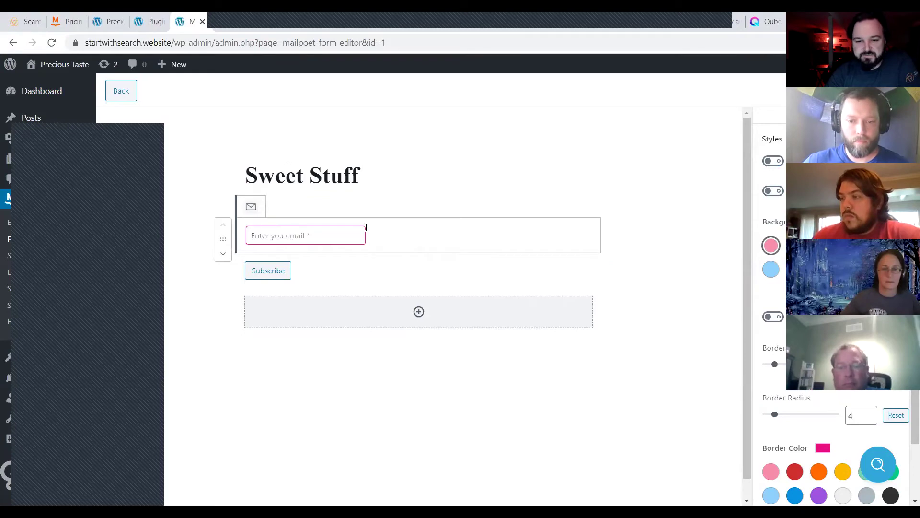
pyautogui.click(465, 228)
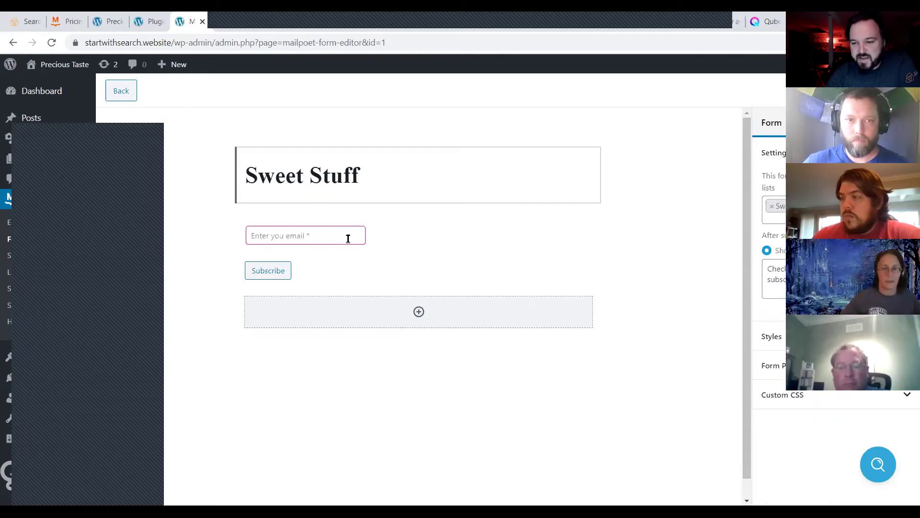
# - Examine the label and style settings of the form's Subscribe button
pyautogui.click(254, 268)
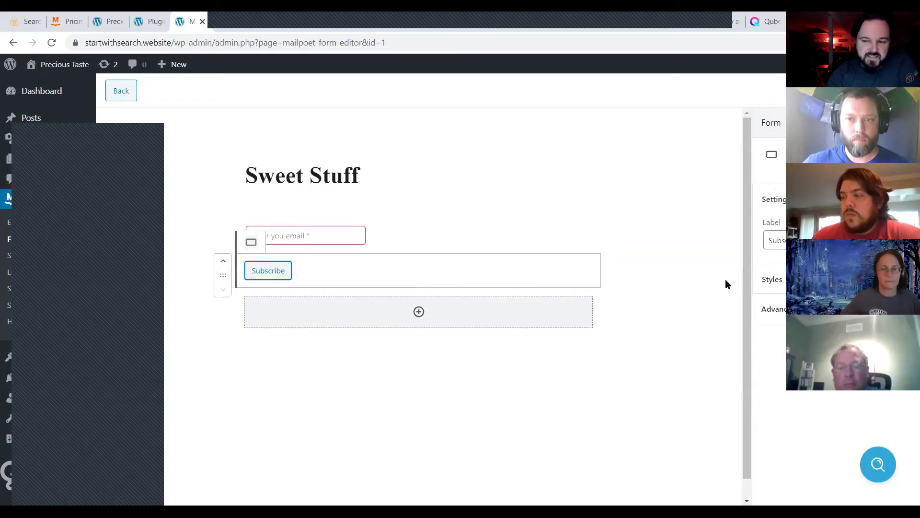
pyautogui.click(773, 279)
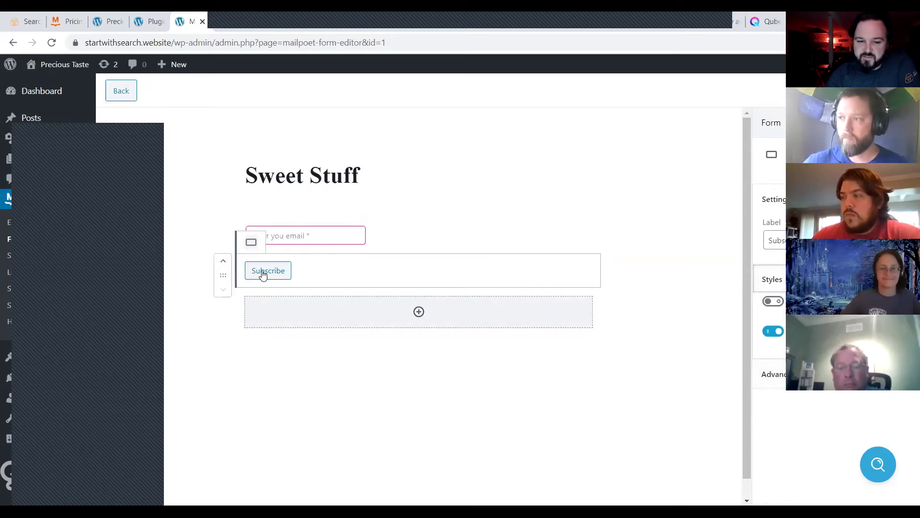
# - Browse the Layout, Fields and Custom Fields blocks that can be inserted below the form's email field
pyautogui.click(375, 241)
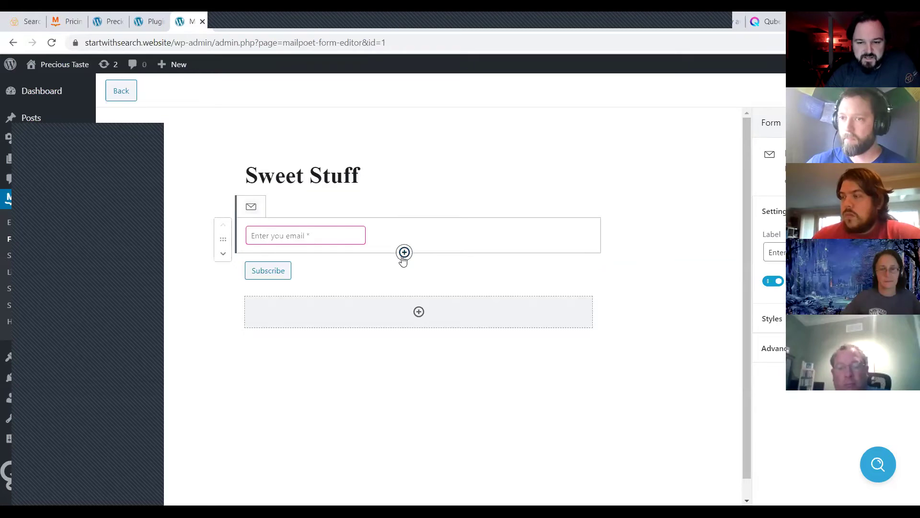
pyautogui.click(405, 253)
pyautogui.click(388, 329)
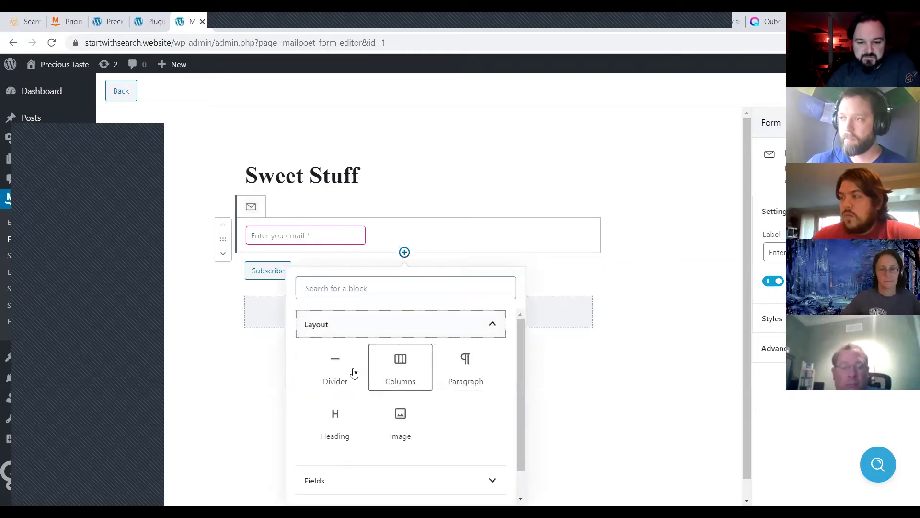
pyautogui.click(353, 475)
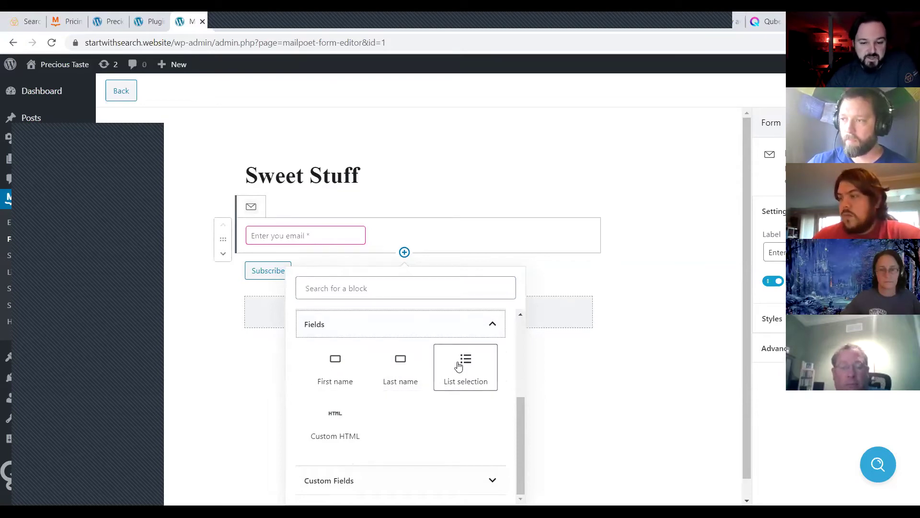
pyautogui.click(489, 482)
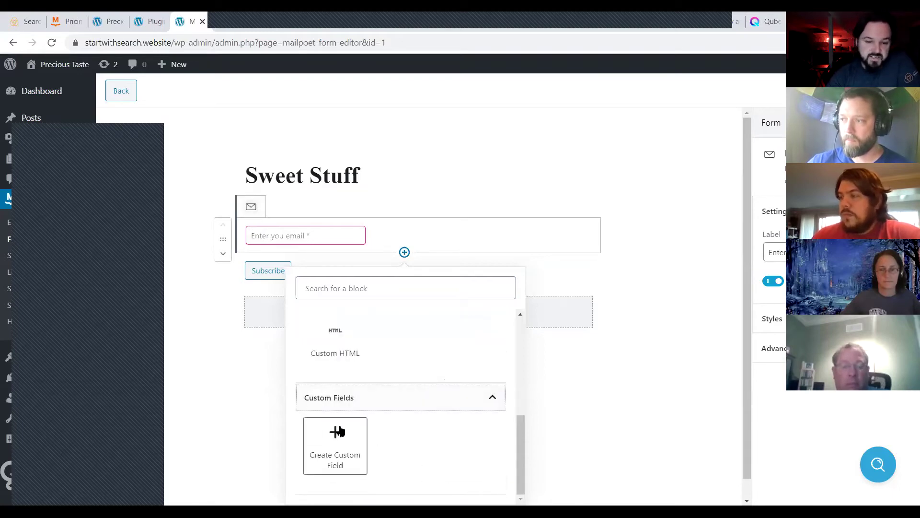
# - Open the Sweet Stuff form's placement options and examine the Below pages display settings
pyautogui.click(694, 223)
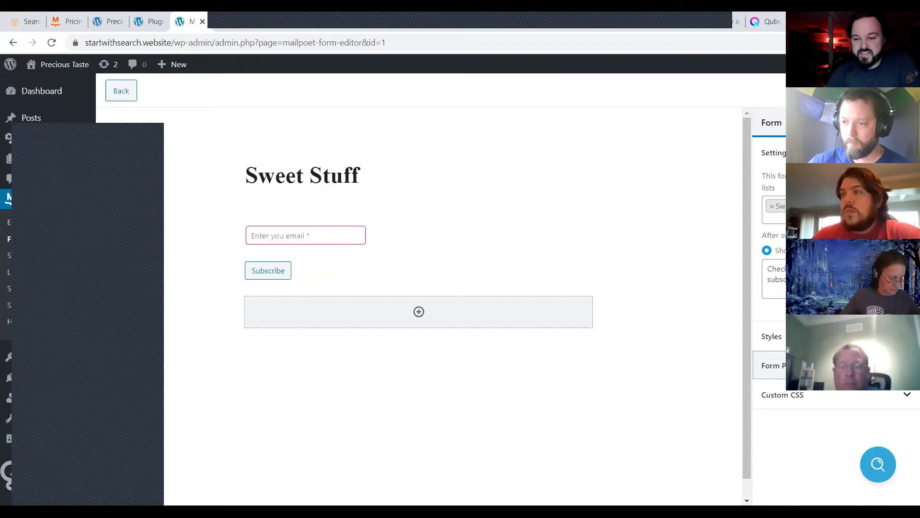
pyautogui.click(770, 365)
pyautogui.scroll(-4, 772, 335)
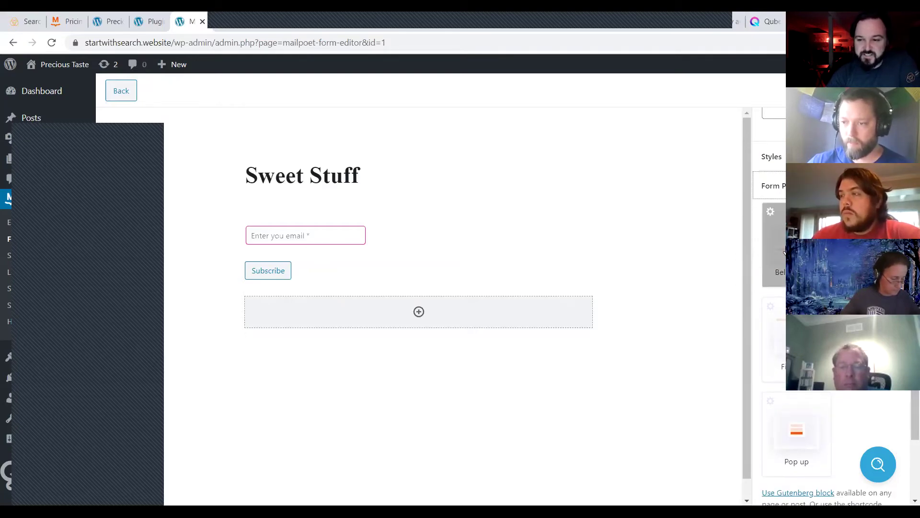
pyautogui.click(780, 269)
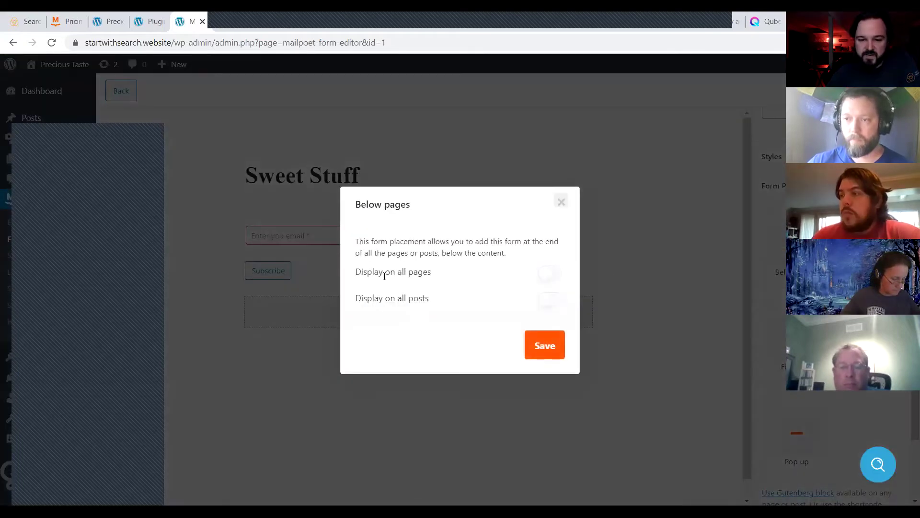
pyautogui.click(561, 201)
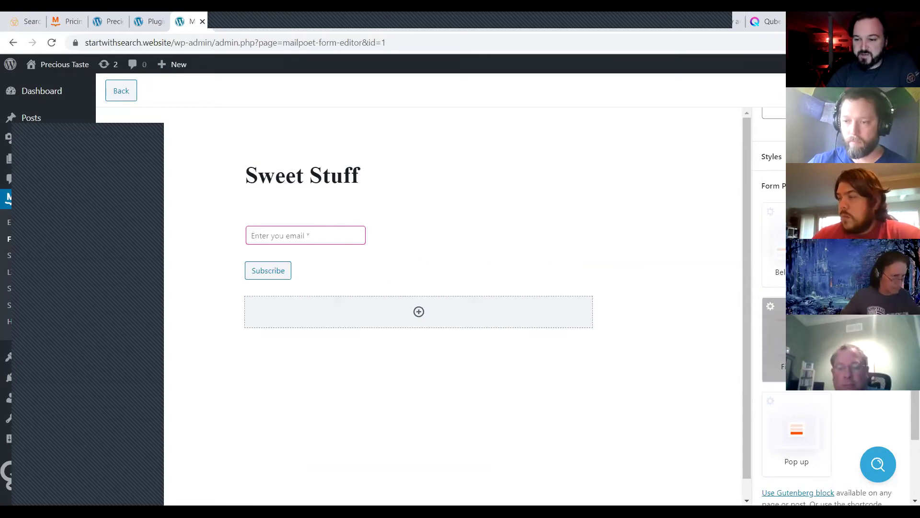
# - Examine the Fixed bar placement settings and look over the site's home page where the bar would appear
pyautogui.click(777, 336)
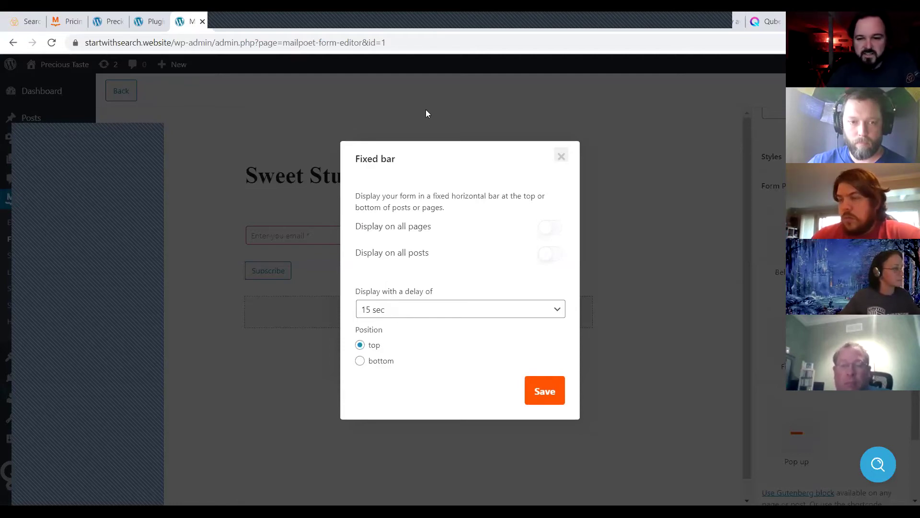
pyautogui.click(109, 21)
pyautogui.scroll(-5, 397, 229)
pyautogui.scroll(10, 399, 229)
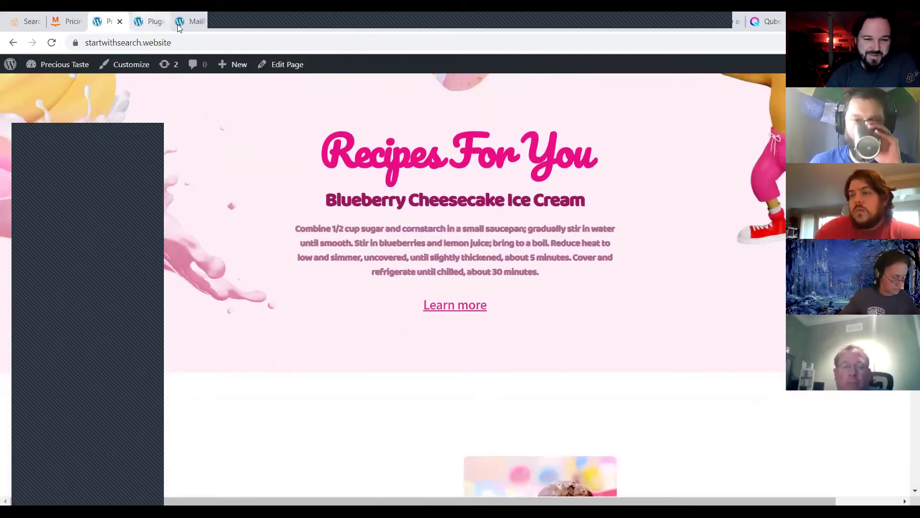
pyautogui.click(219, 17)
pyautogui.click(191, 24)
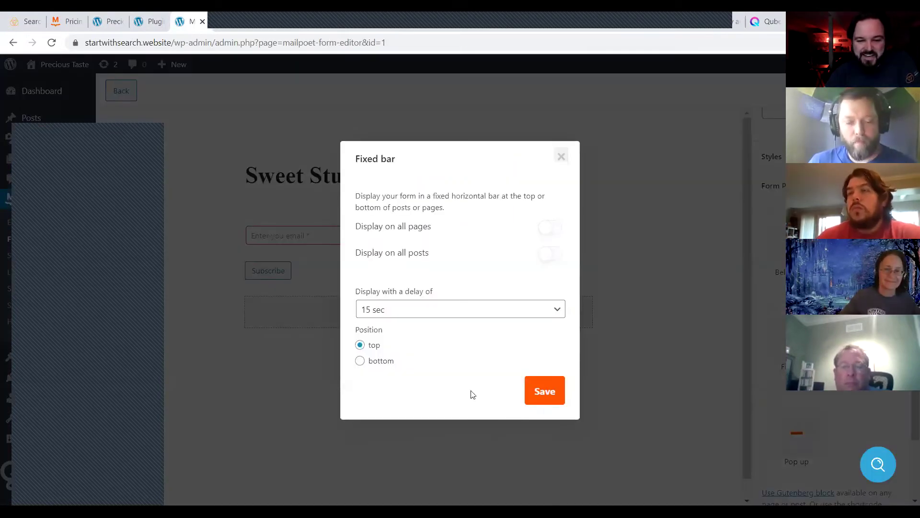
pyautogui.click(562, 157)
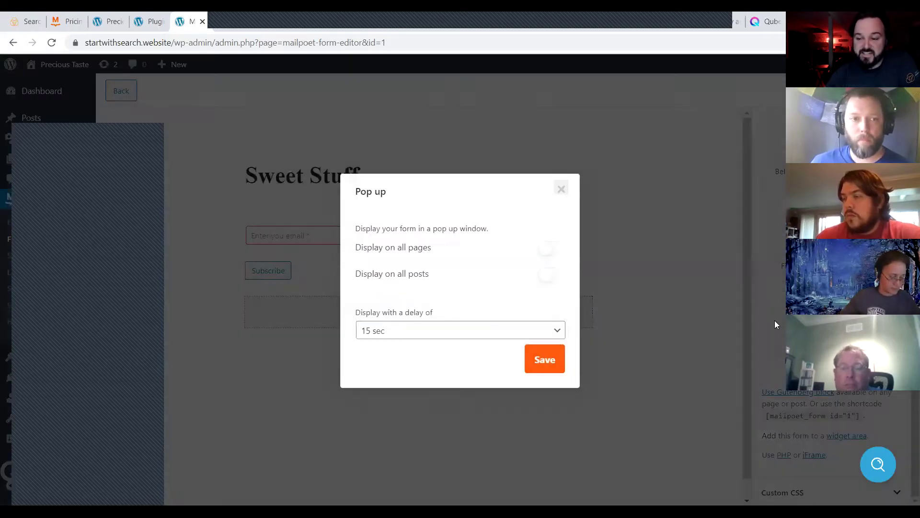
# - Examine the Pop up placement settings and the choices for the display delay, leaving them as they are
pyautogui.click(775, 321)
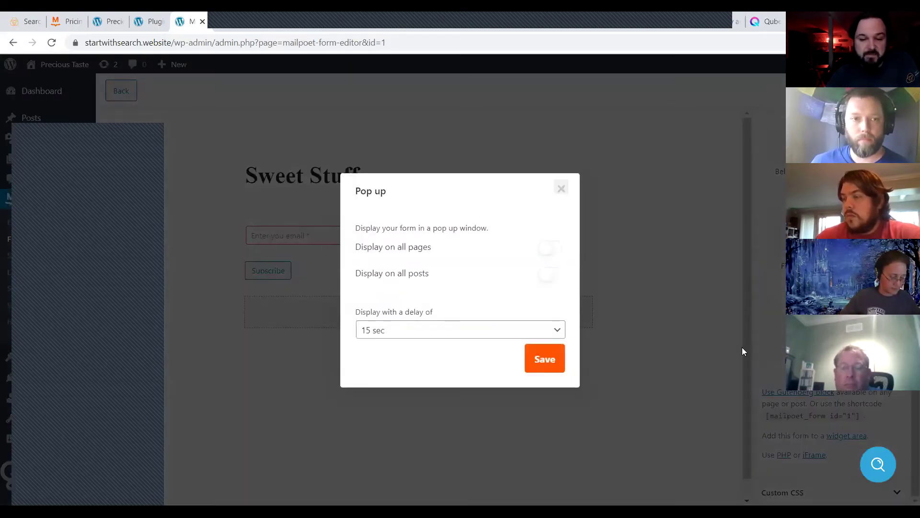
pyautogui.click(510, 330)
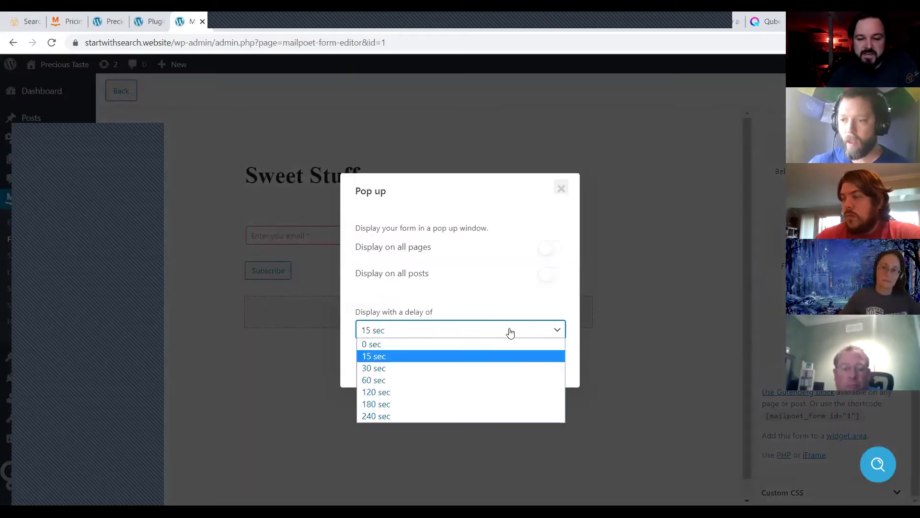
pyautogui.click(498, 299)
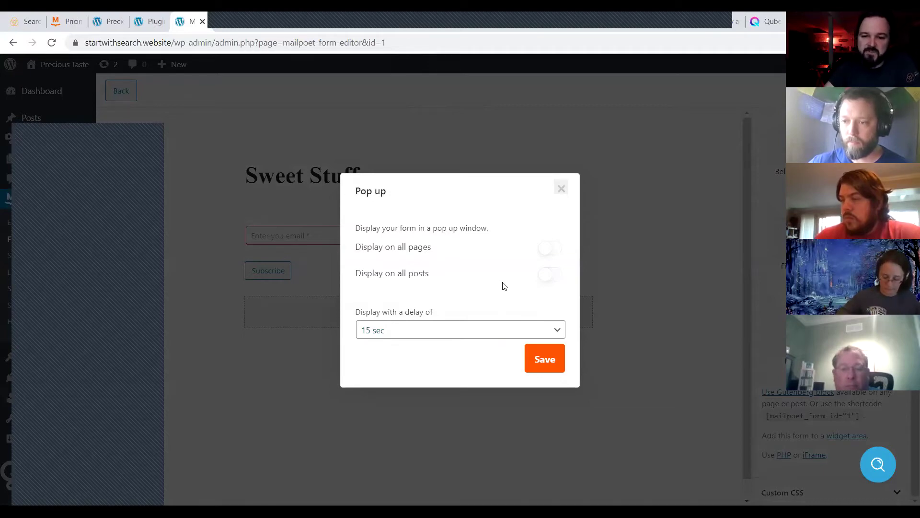
pyautogui.click(561, 188)
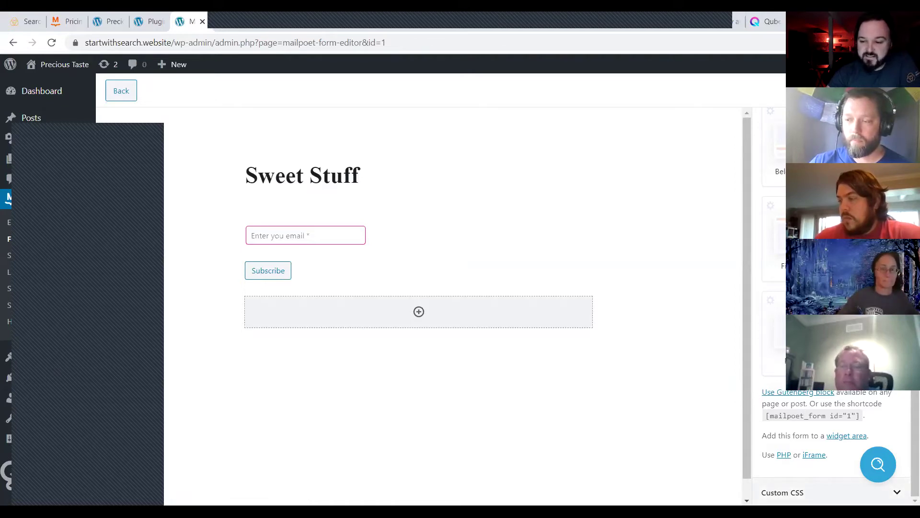
# - Expand the form's Custom CSS and look through its style rules
pyautogui.click(815, 493)
pyautogui.scroll(-10, 834, 431)
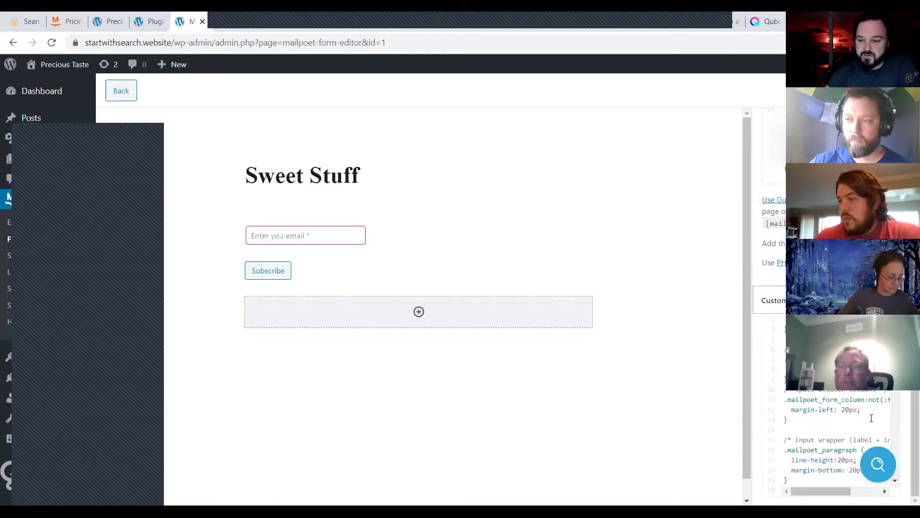
pyautogui.scroll(5, 830, 392)
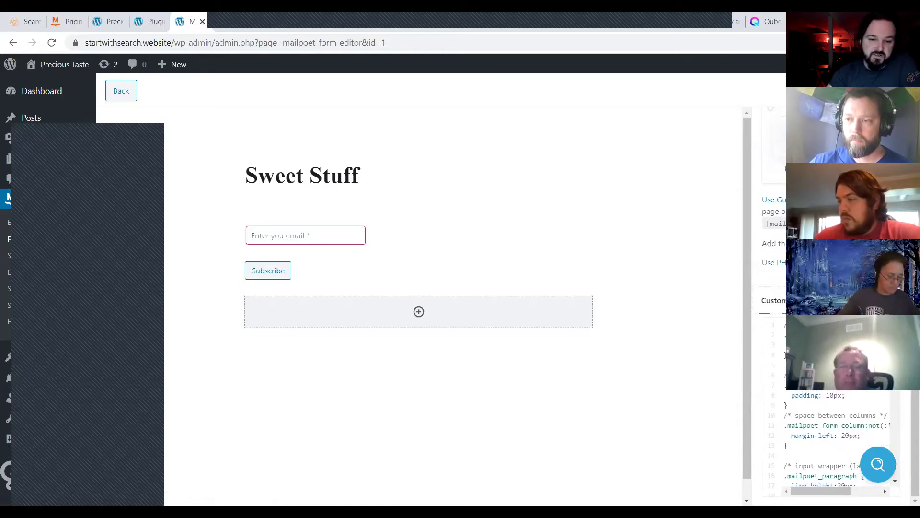
pyautogui.scroll(-5, 846, 394)
pyautogui.scroll(-15, 845, 394)
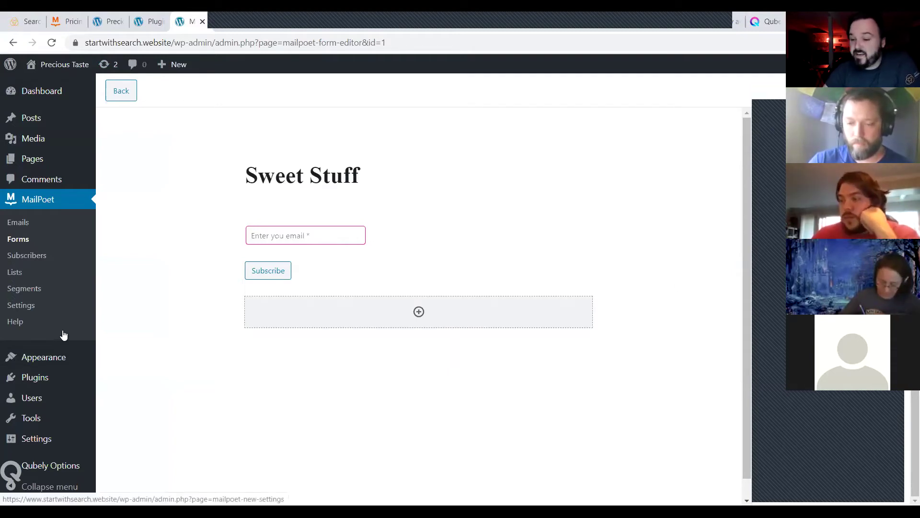
# - Open the MailPoet settings and review the Basics options for default sender, subscription pages and notifications
pyautogui.moveTo(65, 361)
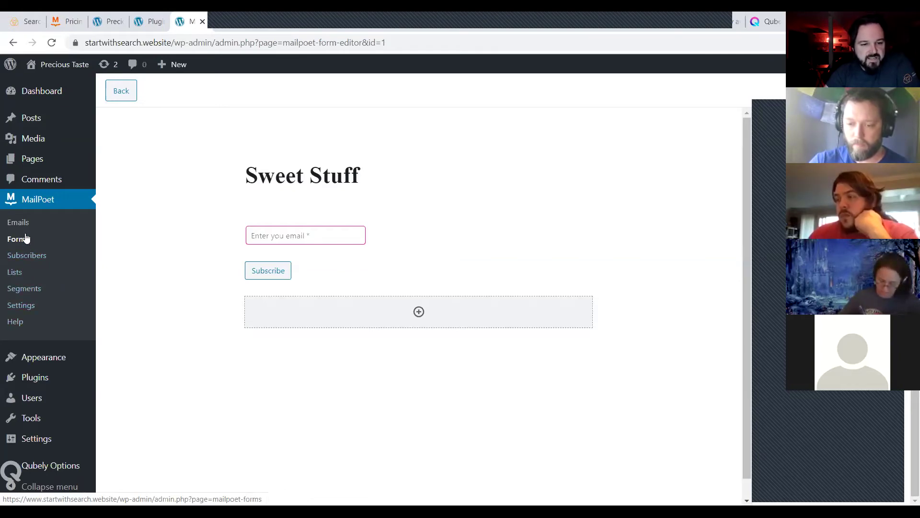
pyautogui.click(20, 310)
pyautogui.click(519, 113)
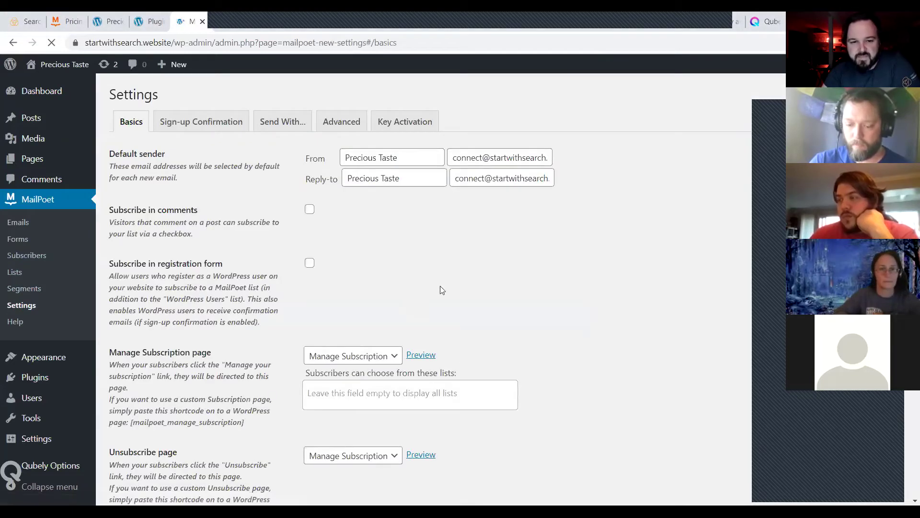
pyautogui.scroll(-5, 330, 337)
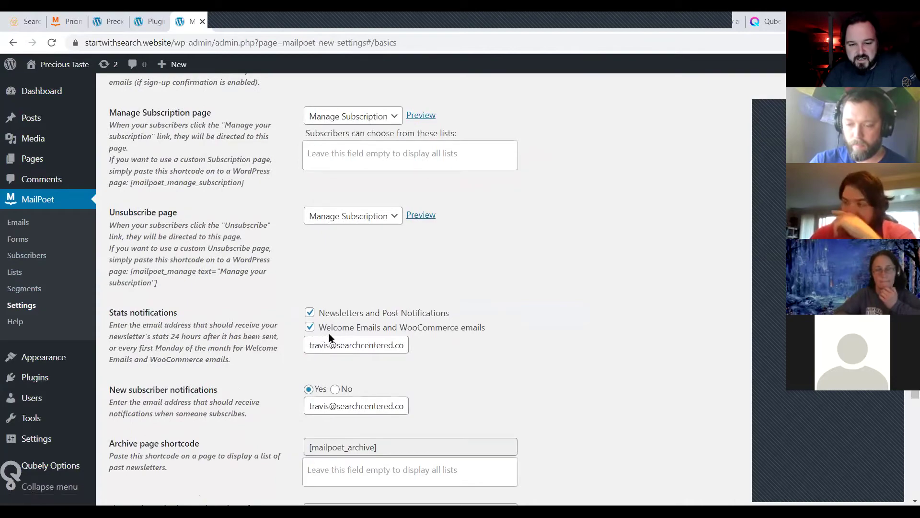
pyautogui.scroll(-4, 330, 336)
pyautogui.scroll(9, 279, 266)
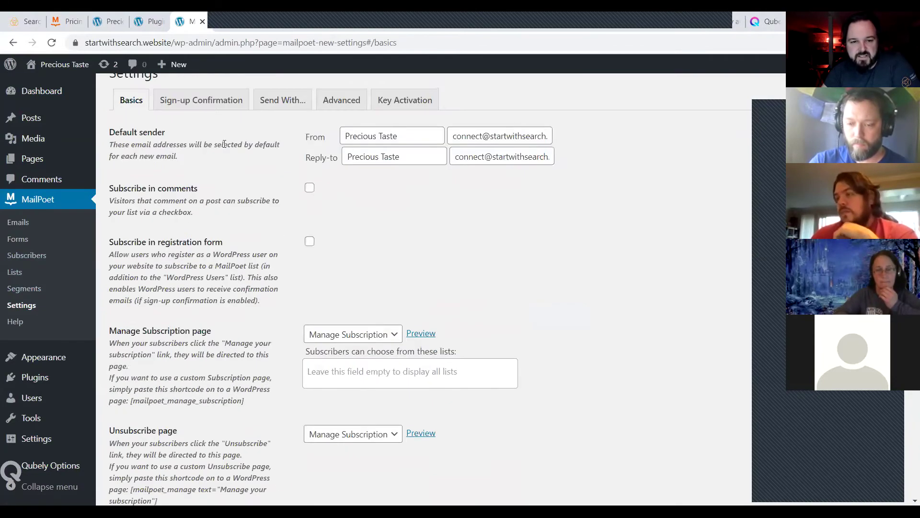
# - Review the Sign-up Confirmation settings, including the email subject, email content and confirmation page
pyautogui.click(225, 99)
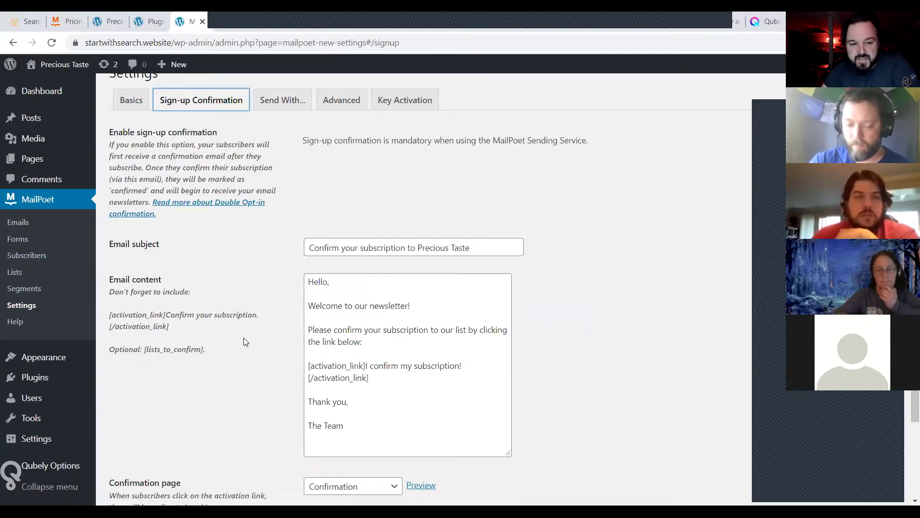
pyautogui.scroll(-2, 243, 338)
pyautogui.scroll(3, 251, 350)
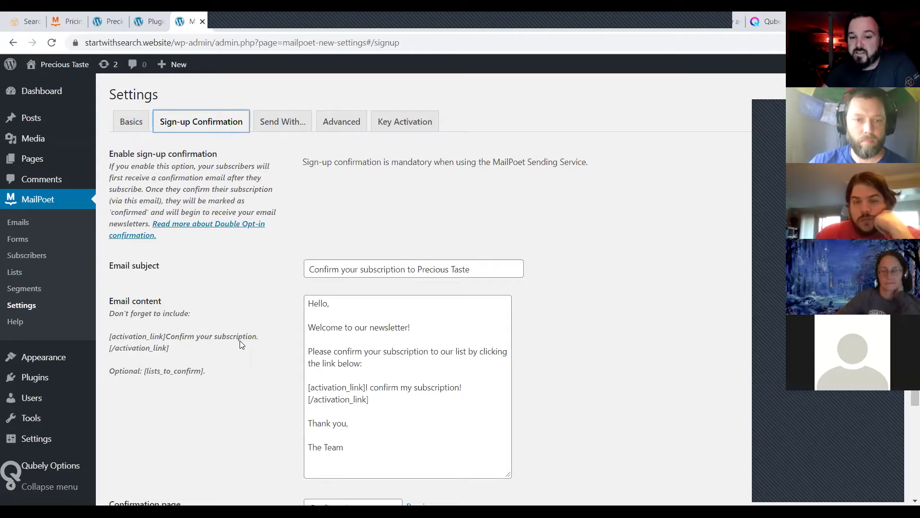
pyautogui.scroll(-1, 295, 280)
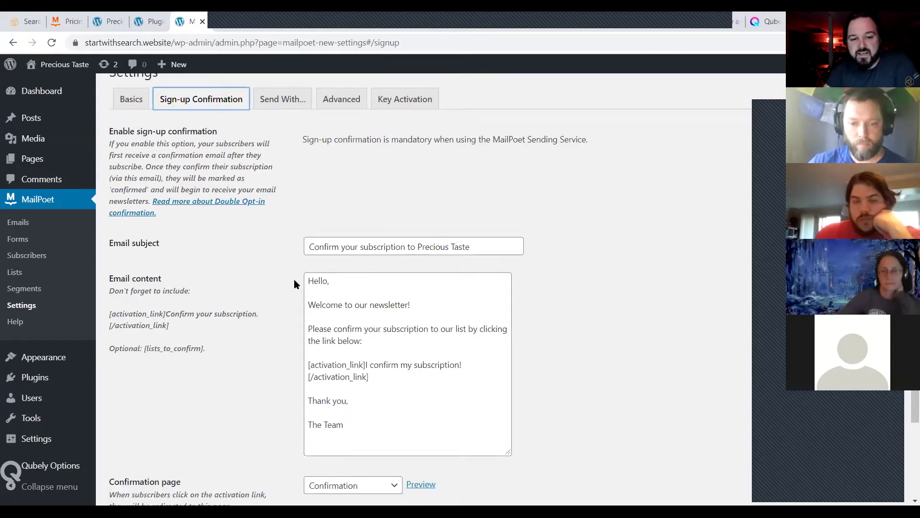
pyautogui.scroll(-3, 294, 281)
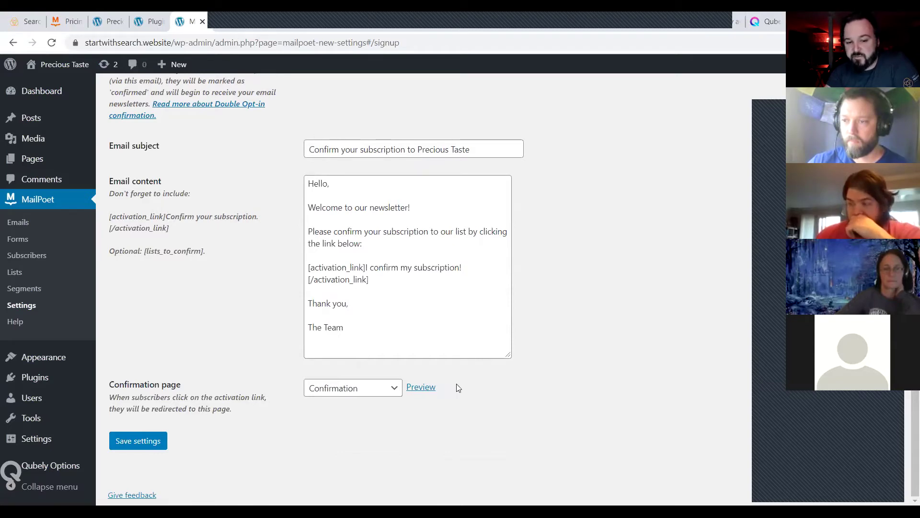
# - Preview the Confirmation page in a new tab, look it over and return to the Sign-up Confirmation settings
pyautogui.rightClick(424, 392)
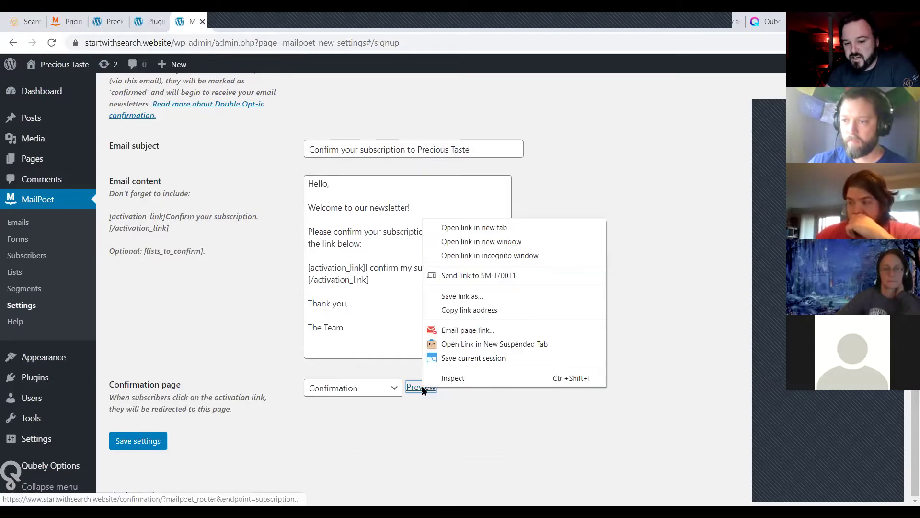
pyautogui.click(500, 230)
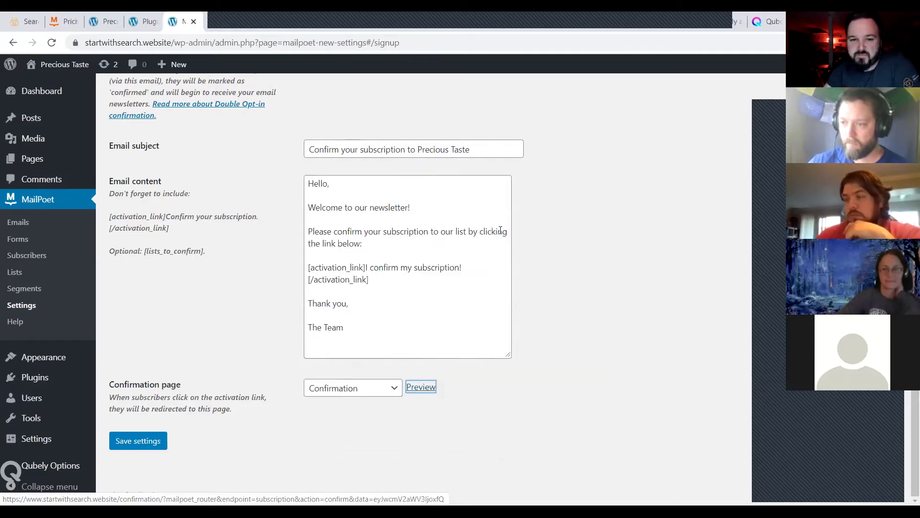
pyautogui.click(221, 21)
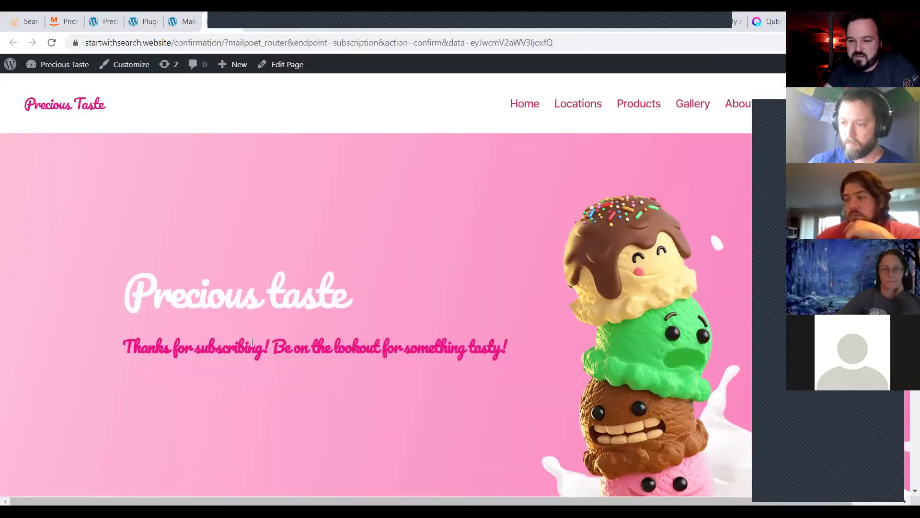
pyautogui.scroll(-5, 253, 382)
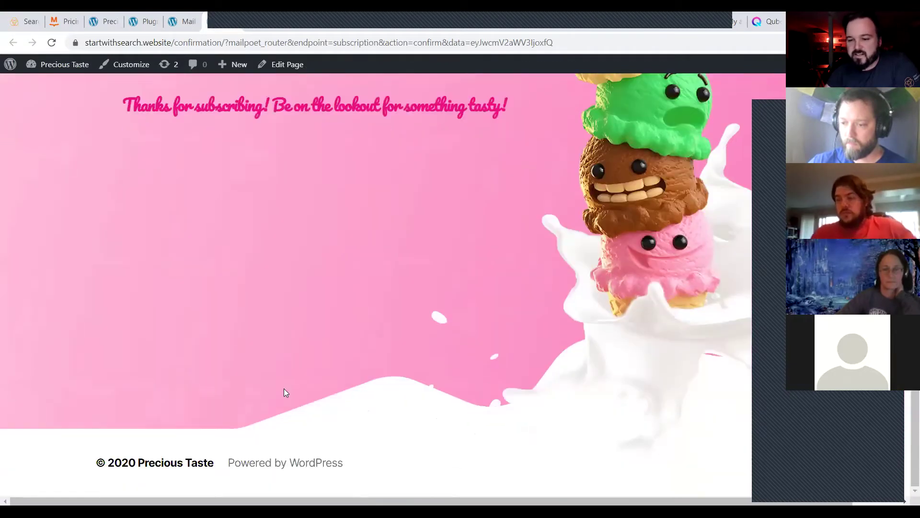
pyautogui.scroll(5, 334, 350)
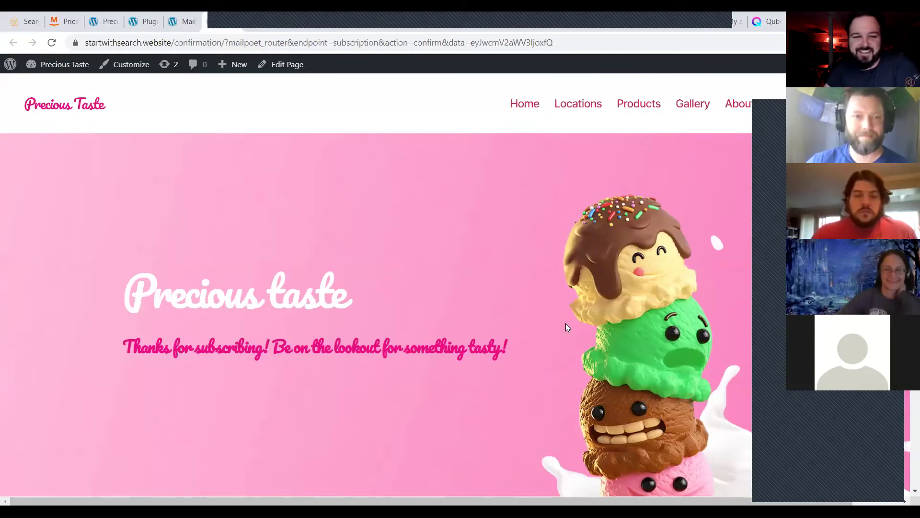
pyautogui.click(185, 22)
pyautogui.scroll(2, 246, 330)
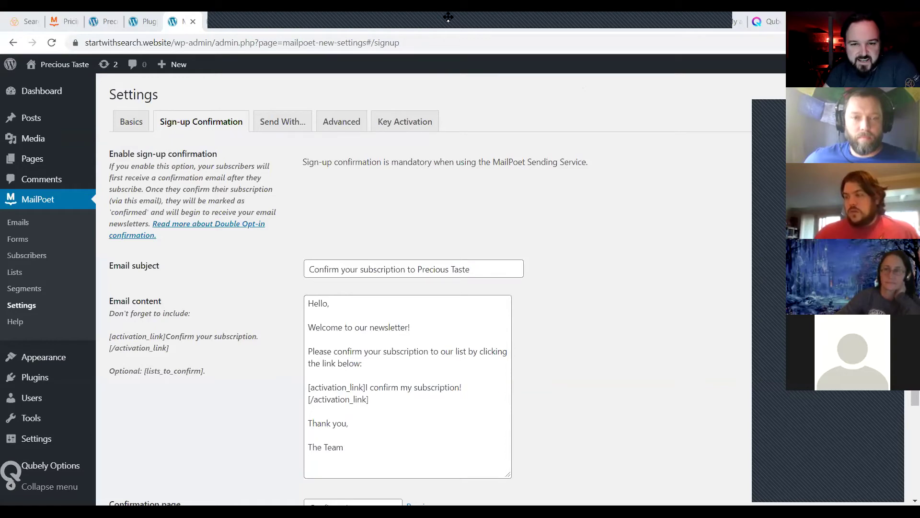
# - Switch to the MailPoet website's pricing page and open the account's My Subscriptions page
pyautogui.click(64, 21)
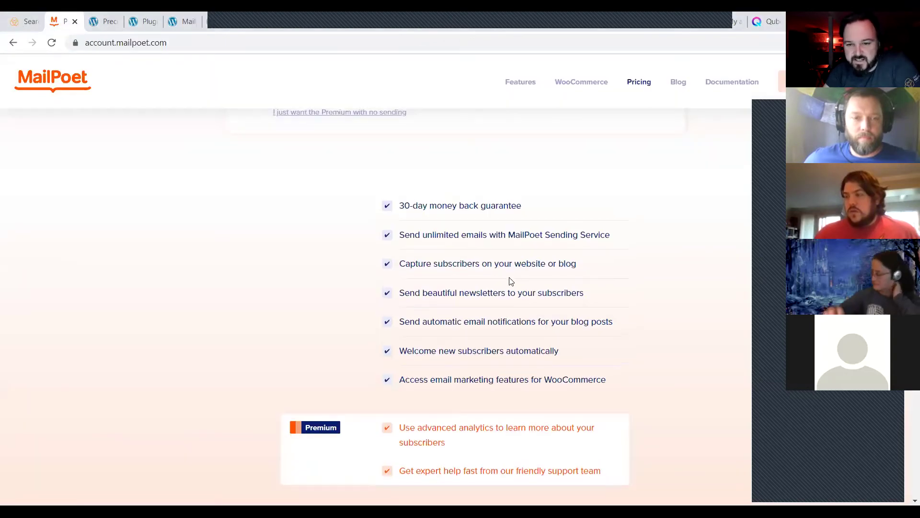
pyautogui.scroll(10, 511, 282)
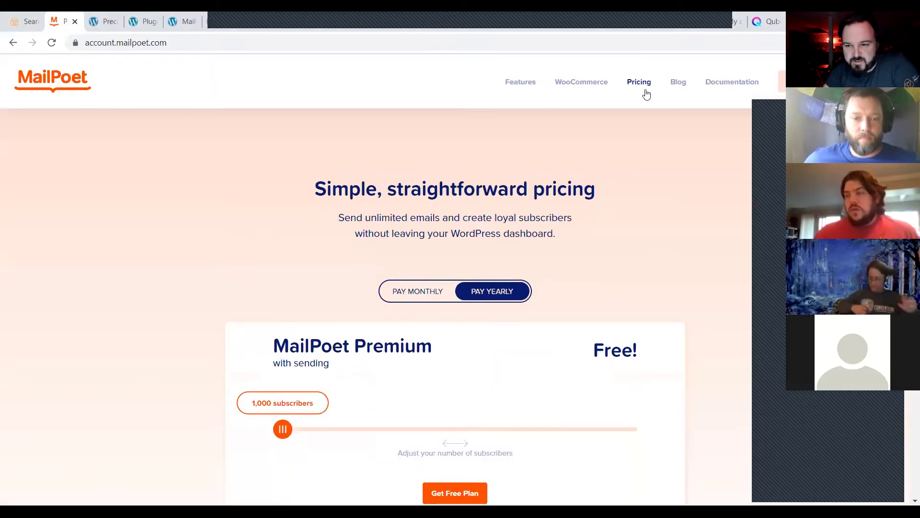
pyautogui.click(781, 82)
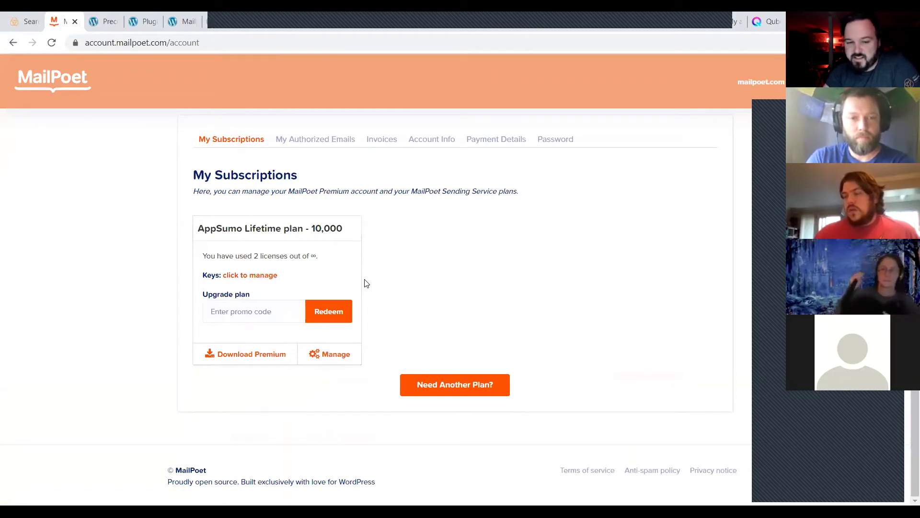
# - Check the site's installed plugins and the account's authorized sender emails, and return to My Subscriptions
pyautogui.click(97, 22)
pyautogui.click(140, 29)
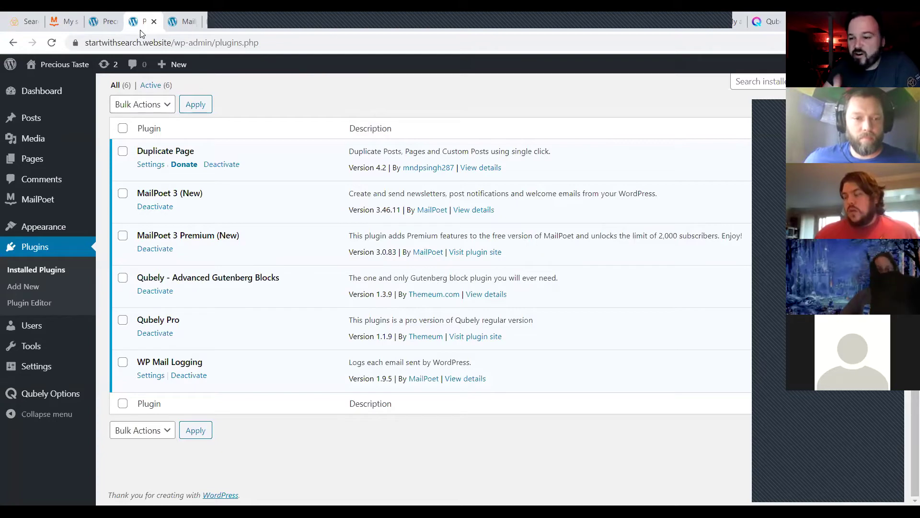
pyautogui.click(366, 26)
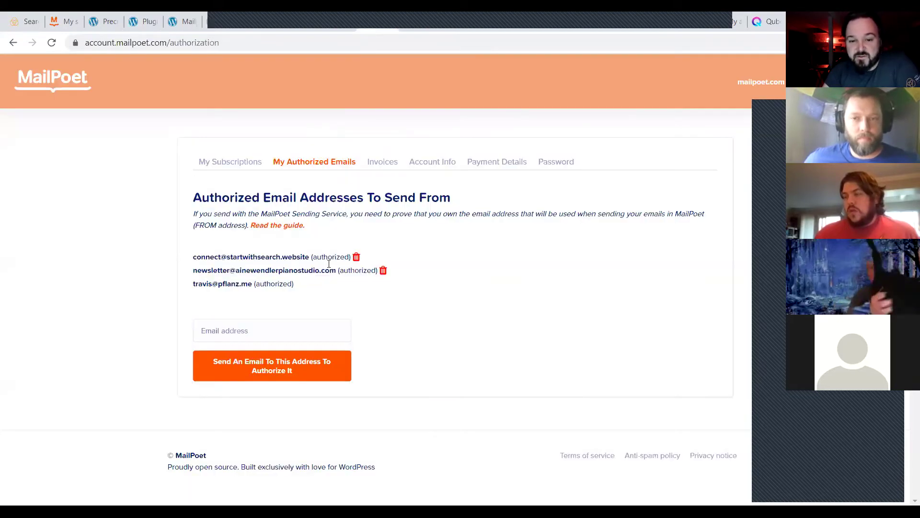
pyautogui.click(57, 29)
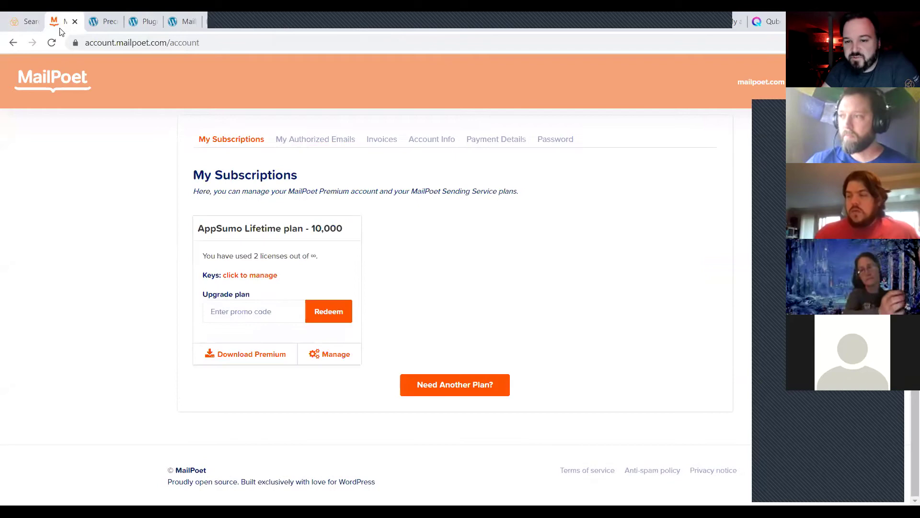
# - Return from the MailPoet account page to the site's MailPoet settings and open the Advanced settings
pyautogui.scroll(1, 603, 171)
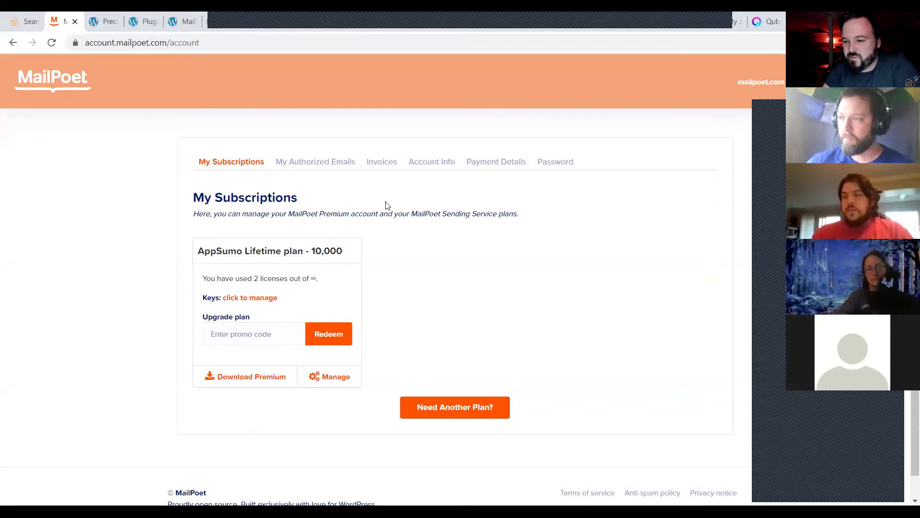
pyautogui.click(183, 26)
pyautogui.click(206, 21)
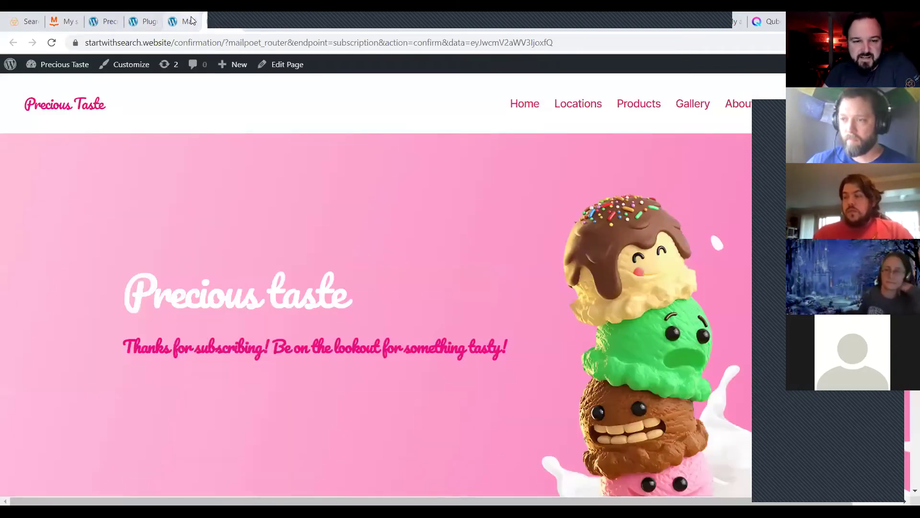
pyautogui.click(190, 20)
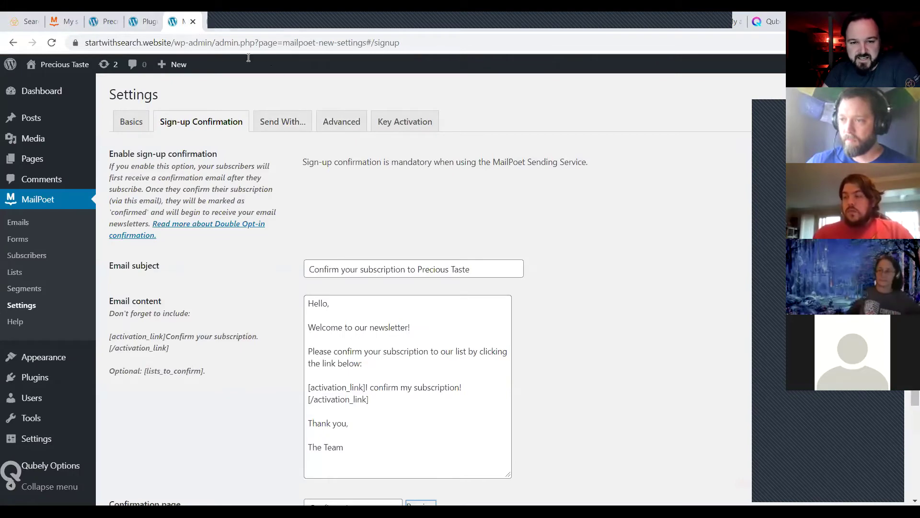
pyautogui.click(277, 124)
pyautogui.click(342, 124)
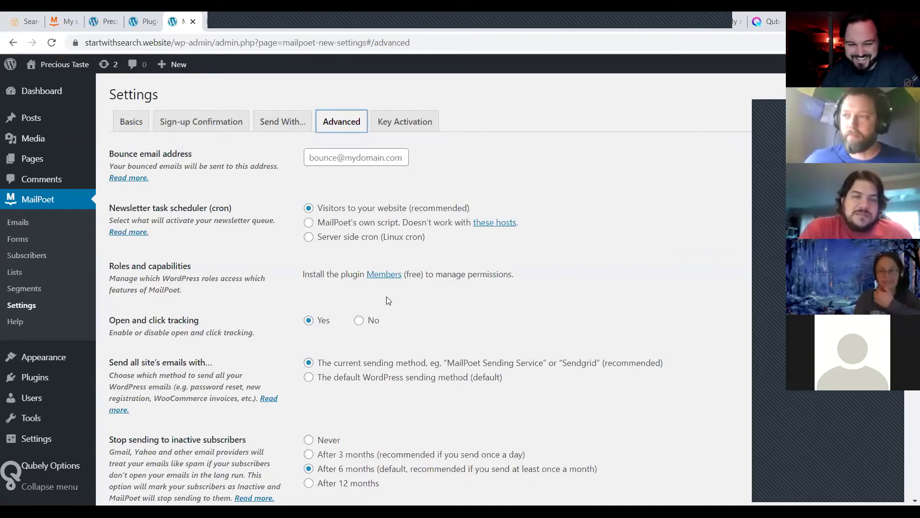
# - Review the Advanced settings from task scheduler and tracking down to spam protection and logging, and check the Key Activation settings
pyautogui.scroll(-1, 386, 298)
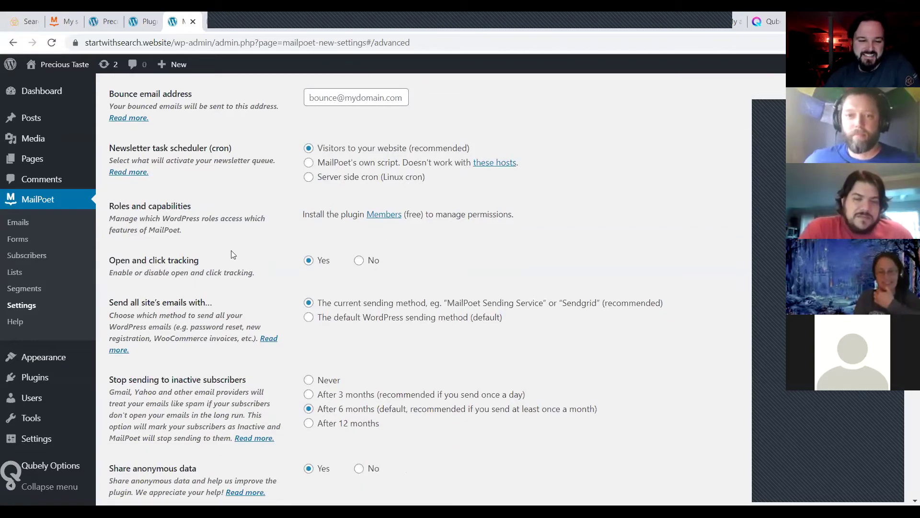
pyautogui.scroll(-1, 237, 216)
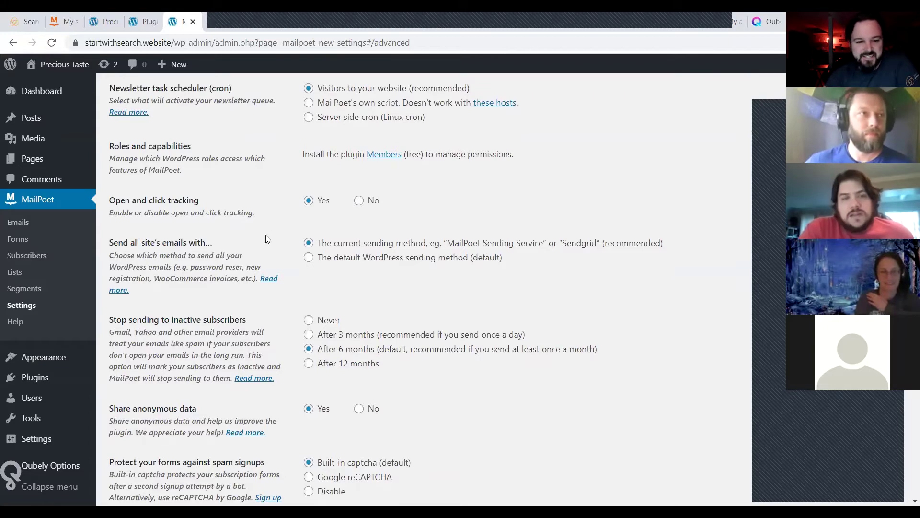
pyautogui.scroll(-1, 268, 235)
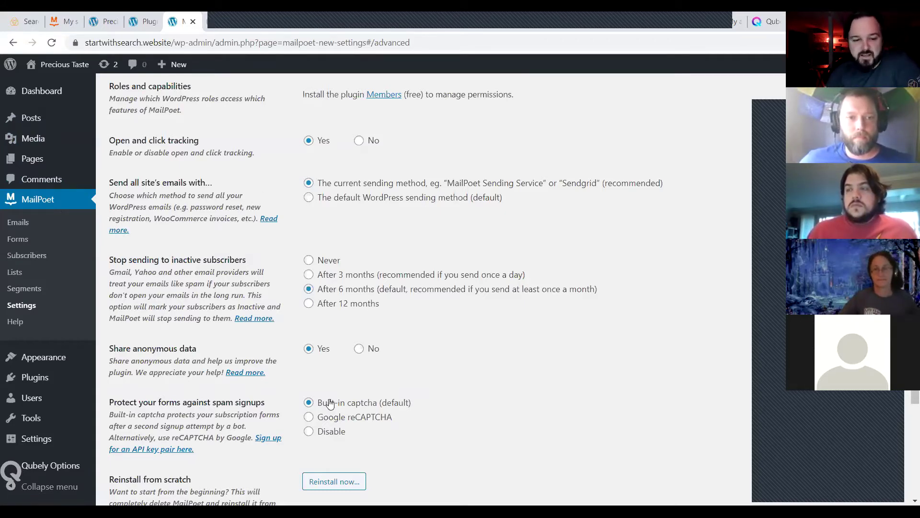
pyautogui.scroll(-1, 304, 287)
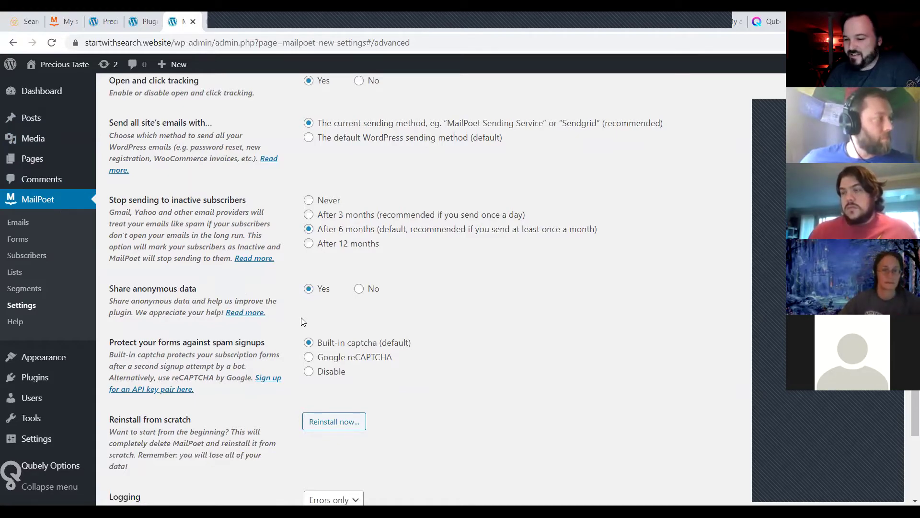
pyautogui.scroll(-2, 301, 321)
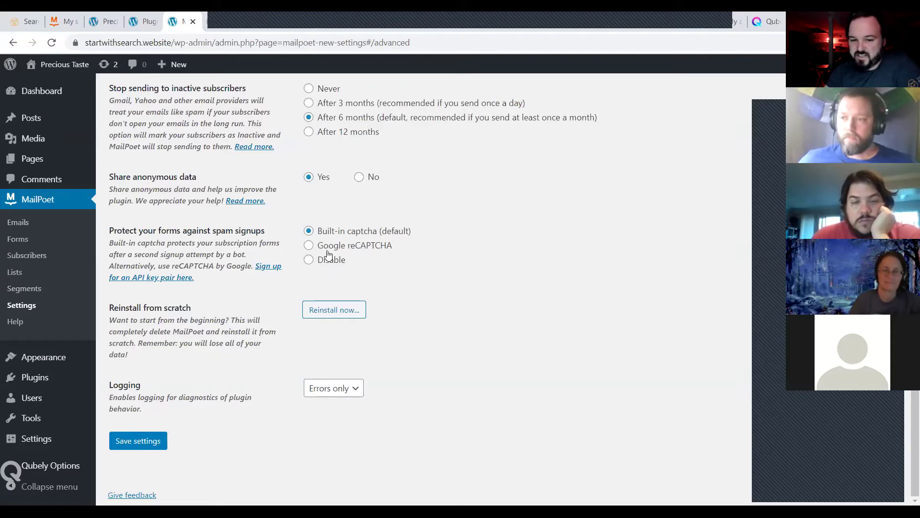
pyautogui.scroll(7, 189, 383)
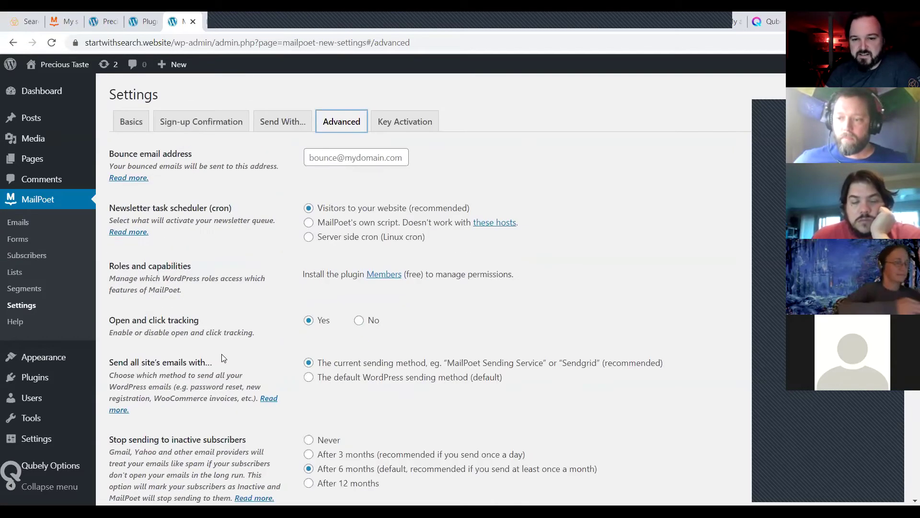
pyautogui.click(405, 121)
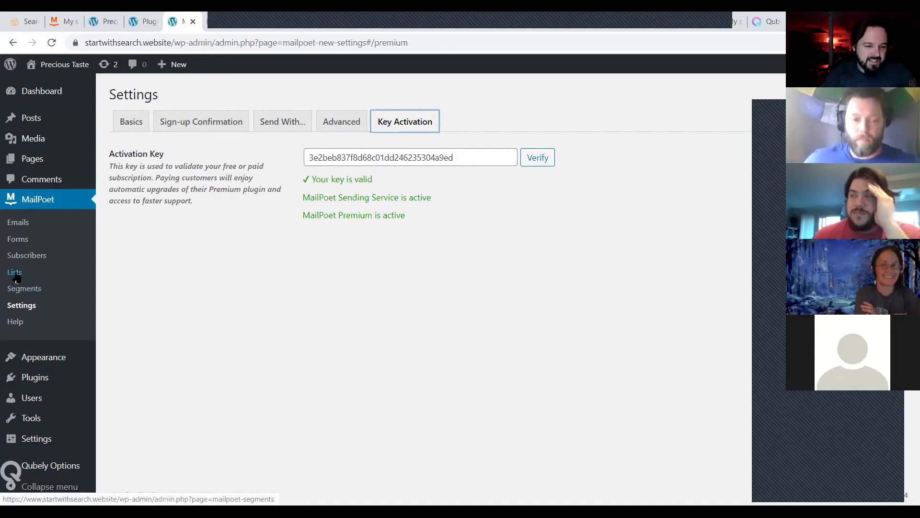
# - Open the newsletter draft "All the sweet stuff you could ever want!" from the MailPoet emails and look over its content
pyautogui.click(25, 226)
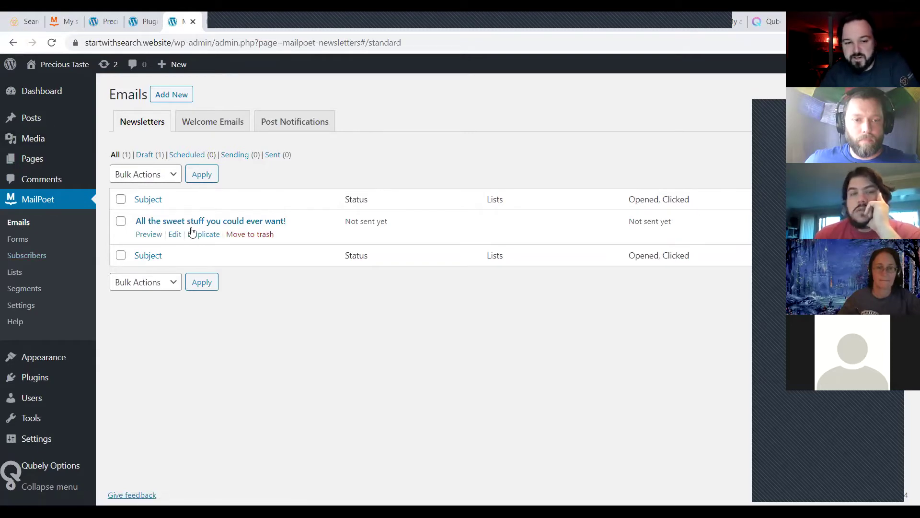
pyautogui.click(192, 221)
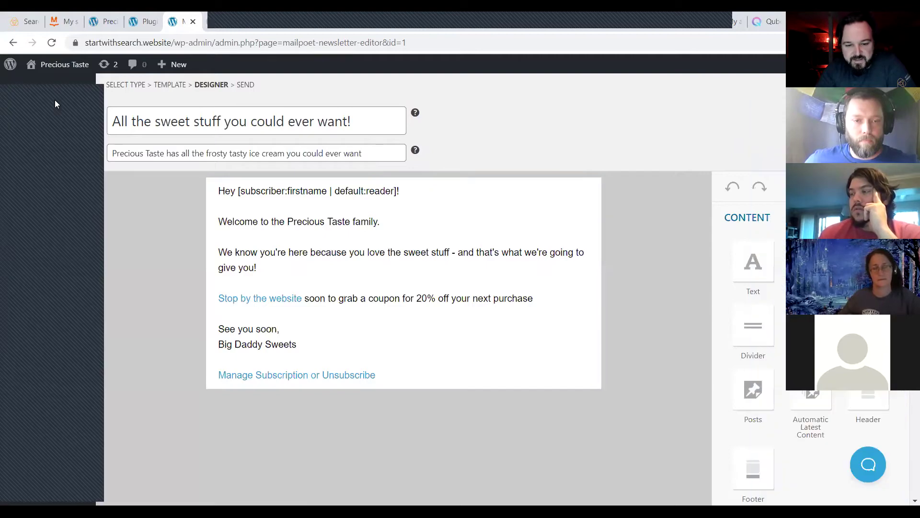
pyautogui.moveTo(486, 196)
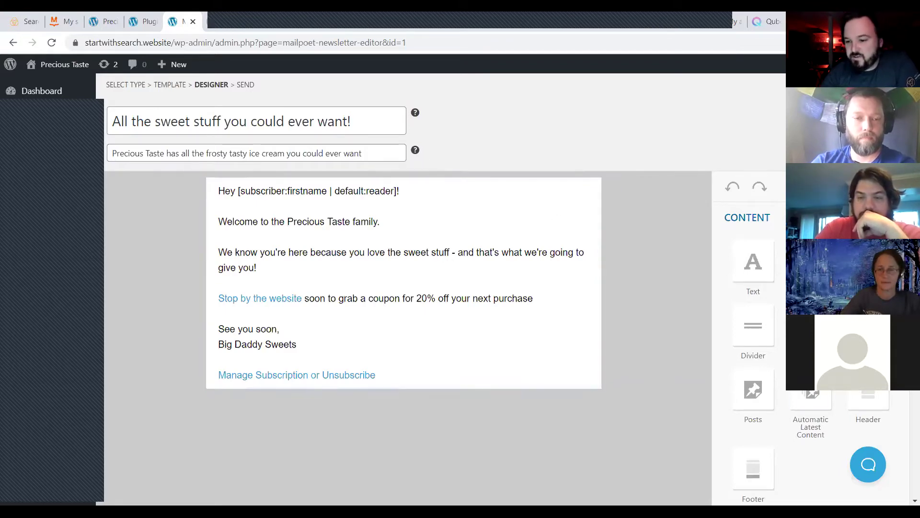
pyautogui.scroll(-1, 602, 405)
pyautogui.scroll(-3, 681, 282)
pyautogui.scroll(4, 682, 282)
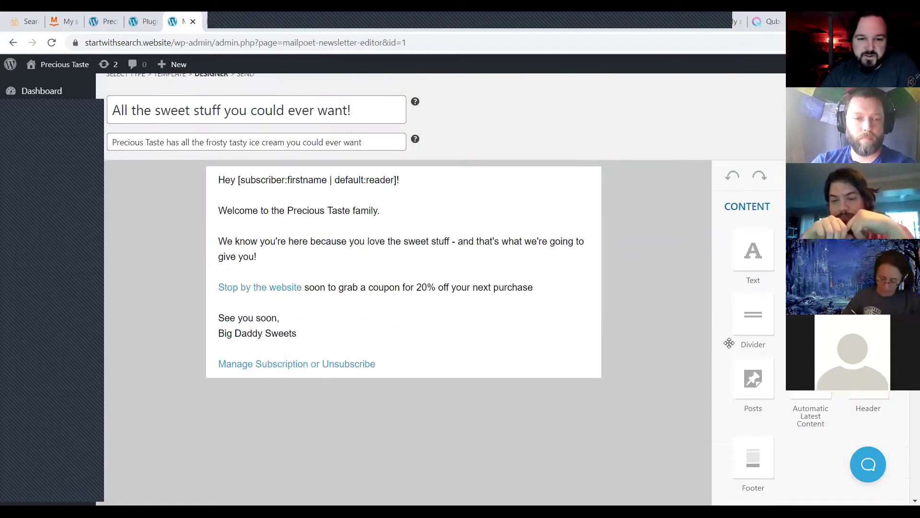
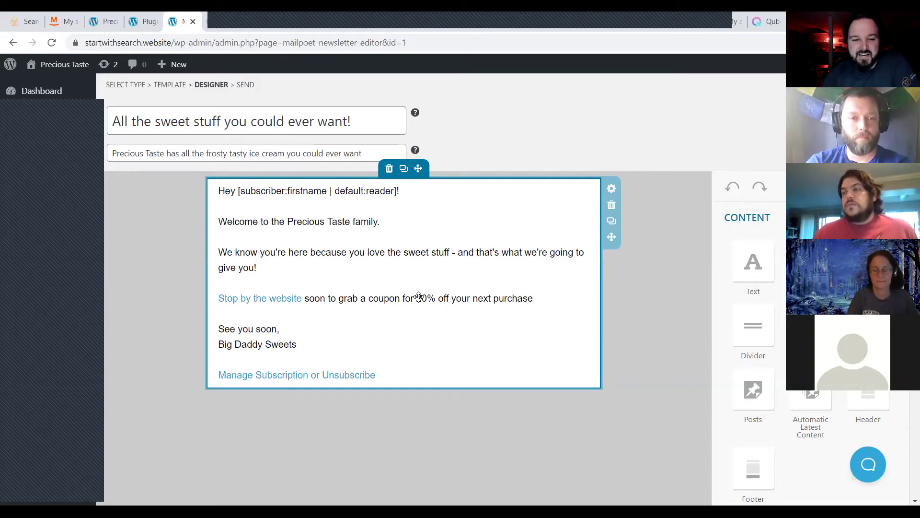
# - Browse the Subscriber, Newsletter, Post Notifications, Date and Links shortcodes available for the greeting line, and close the list without inserting one
pyautogui.click(314, 192)
pyautogui.click(416, 191)
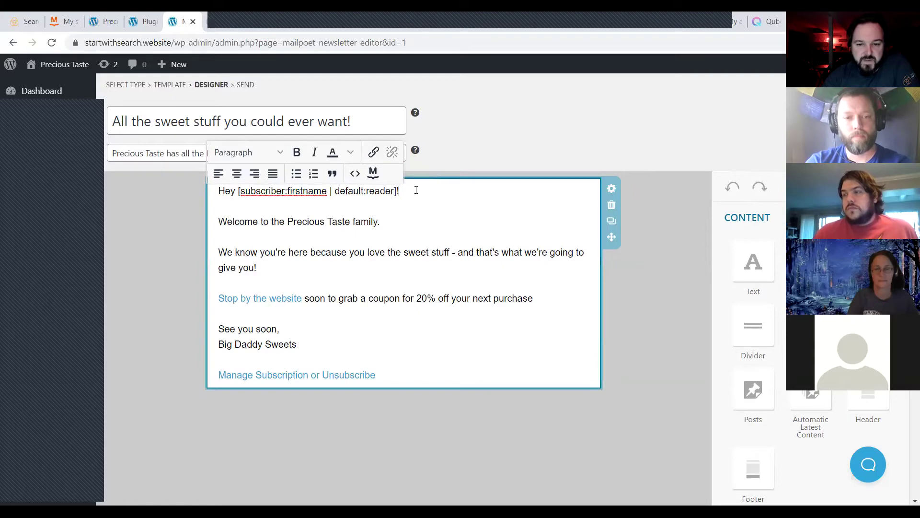
pyautogui.click(375, 177)
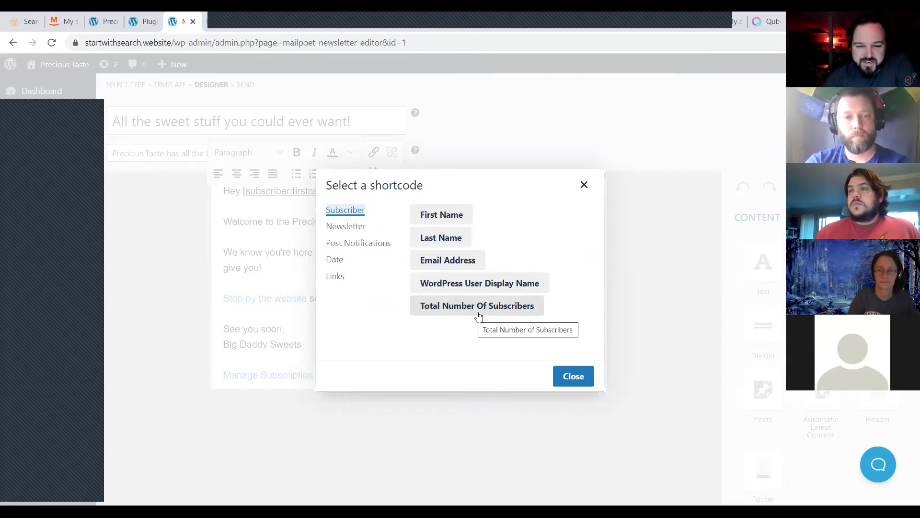
pyautogui.click(353, 228)
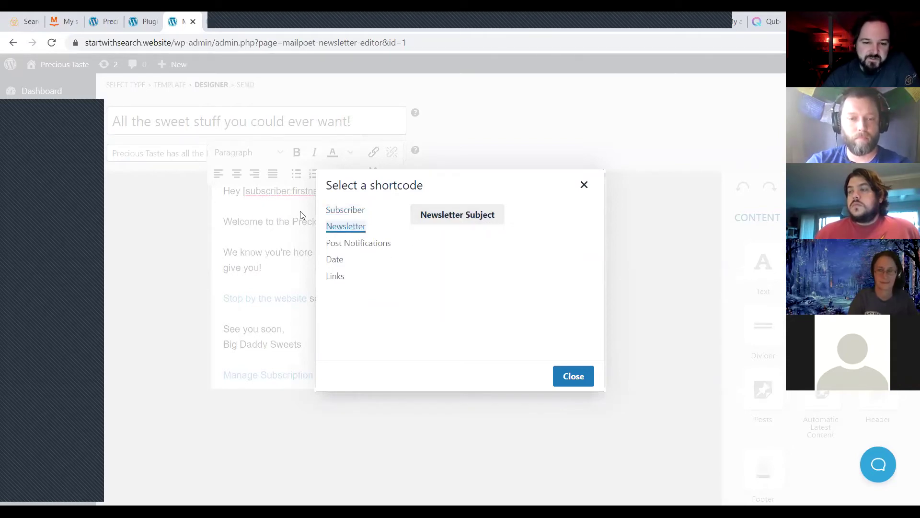
pyautogui.click(360, 244)
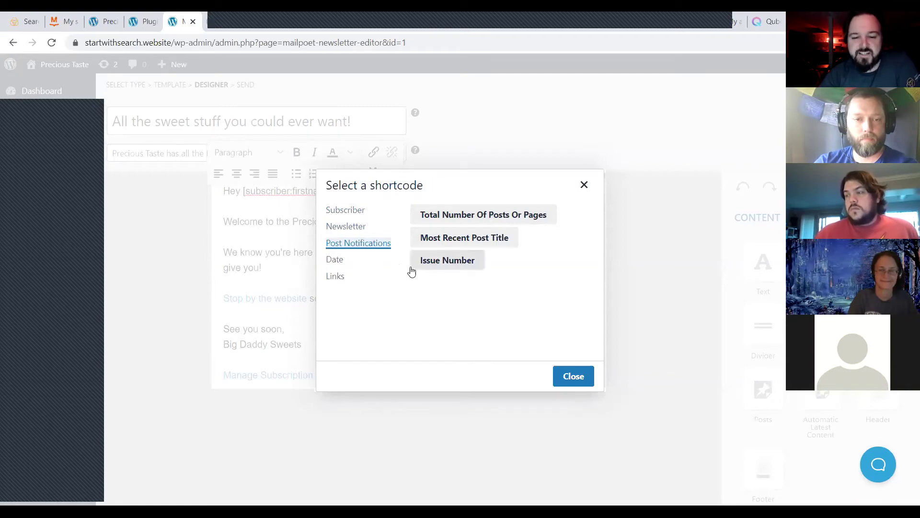
pyautogui.click(336, 260)
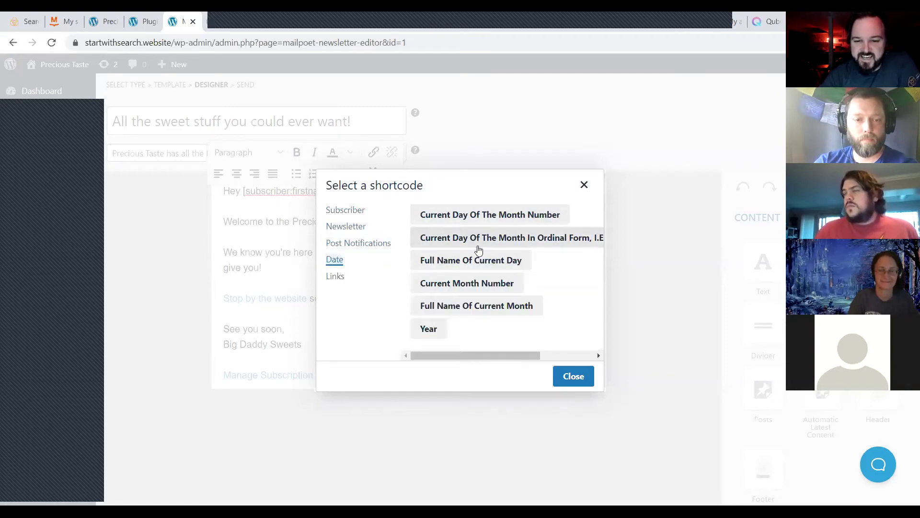
pyautogui.click(341, 276)
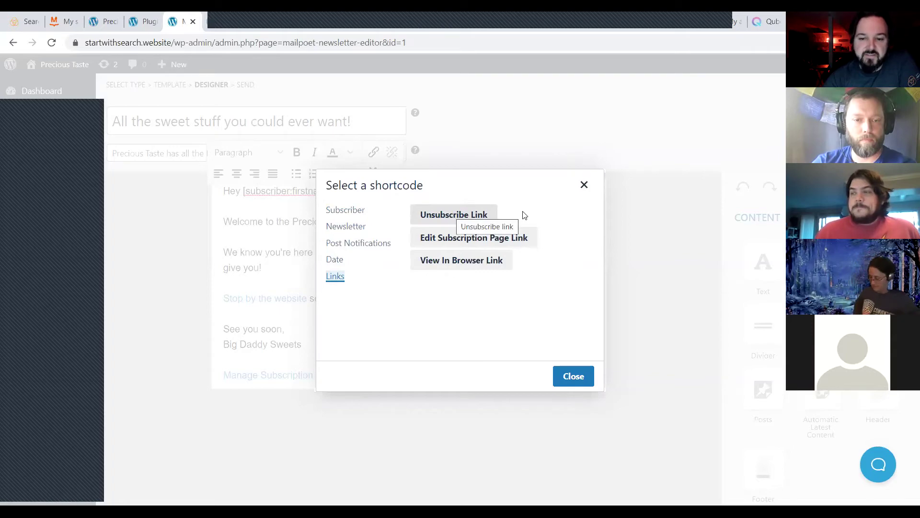
pyautogui.click(583, 185)
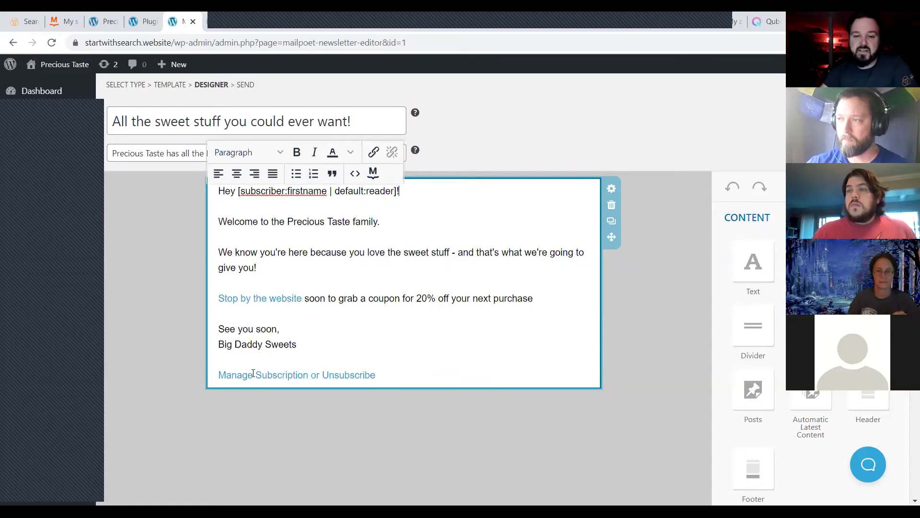
# - Examine the newsletter designer's column layouts and its style options for fonts, links, line heights and backgrounds
pyautogui.scroll(-4, 785, 350)
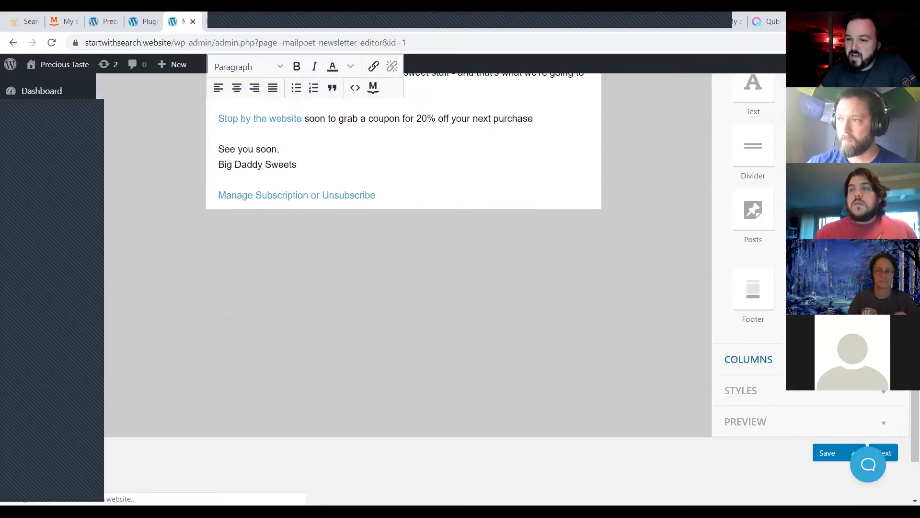
pyautogui.scroll(4, 779, 246)
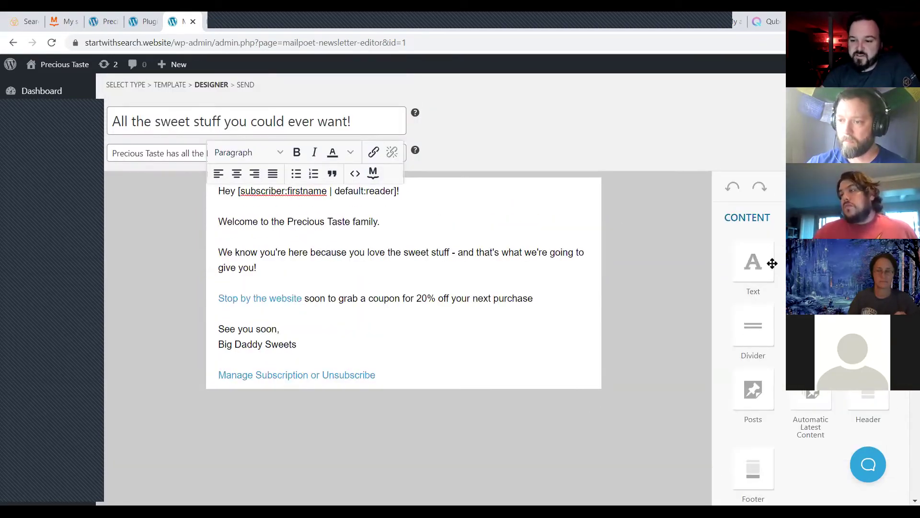
pyautogui.scroll(-5, 772, 263)
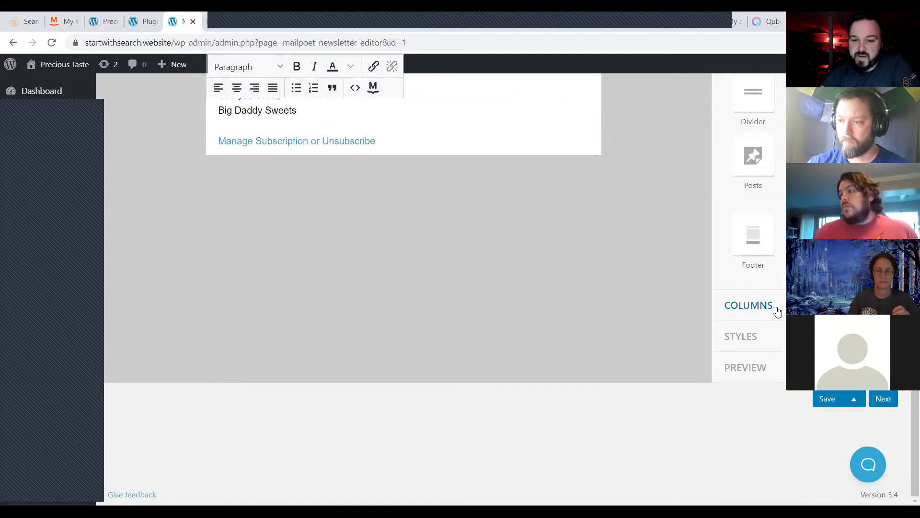
pyautogui.click(776, 310)
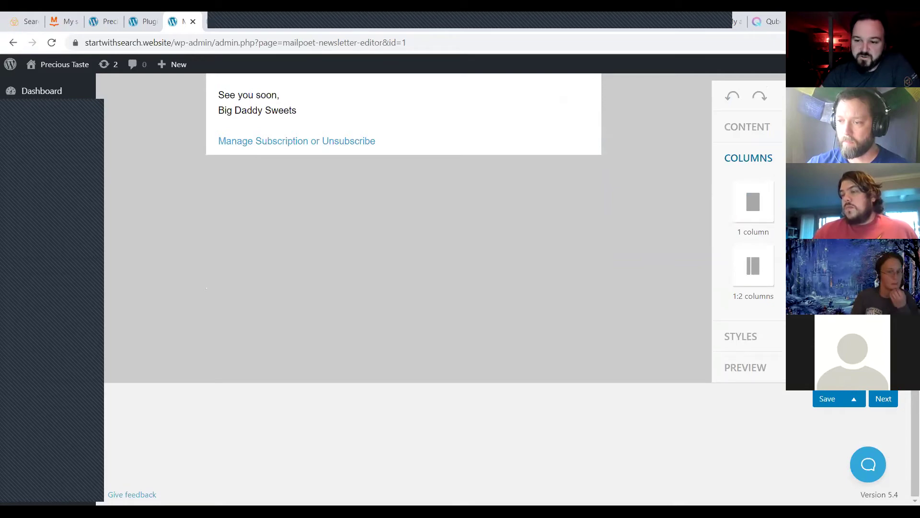
pyautogui.click(767, 342)
pyautogui.scroll(3, 764, 311)
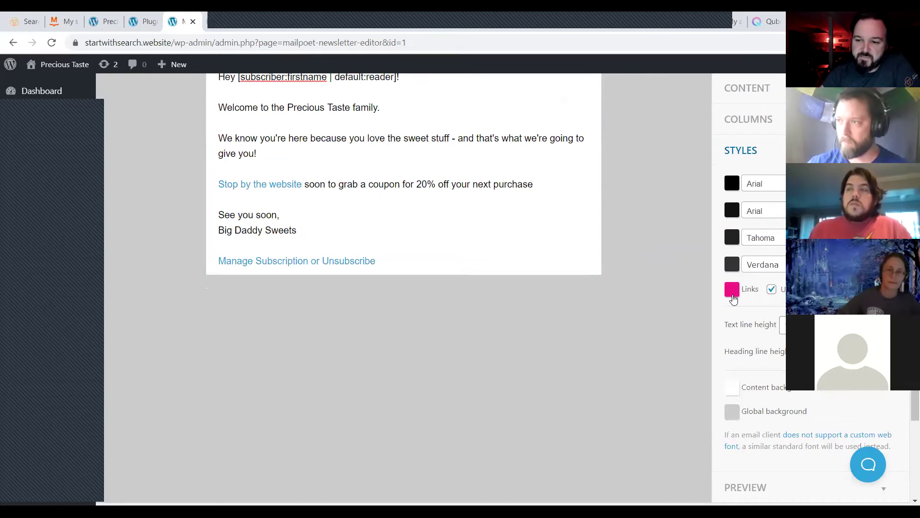
pyautogui.scroll(1, 730, 245)
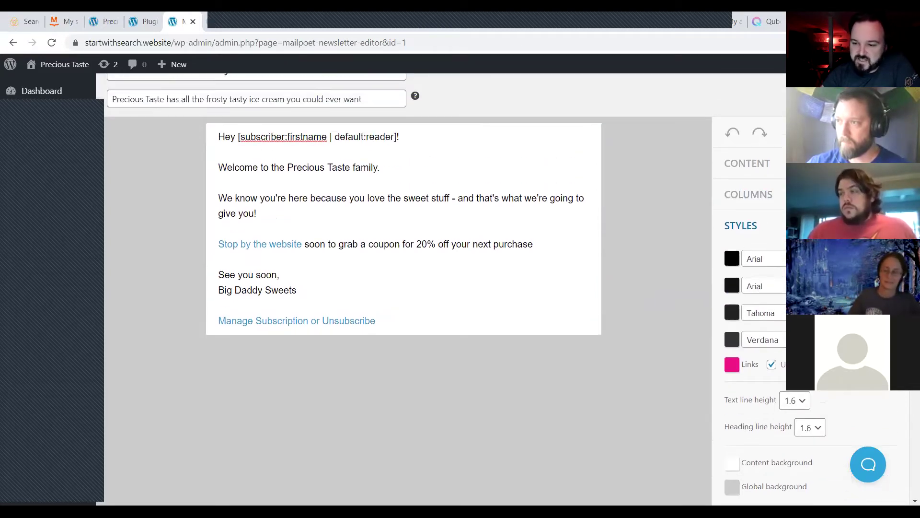
pyautogui.scroll(-2, 766, 361)
pyautogui.scroll(-1, 766, 361)
pyautogui.scroll(-1, 734, 272)
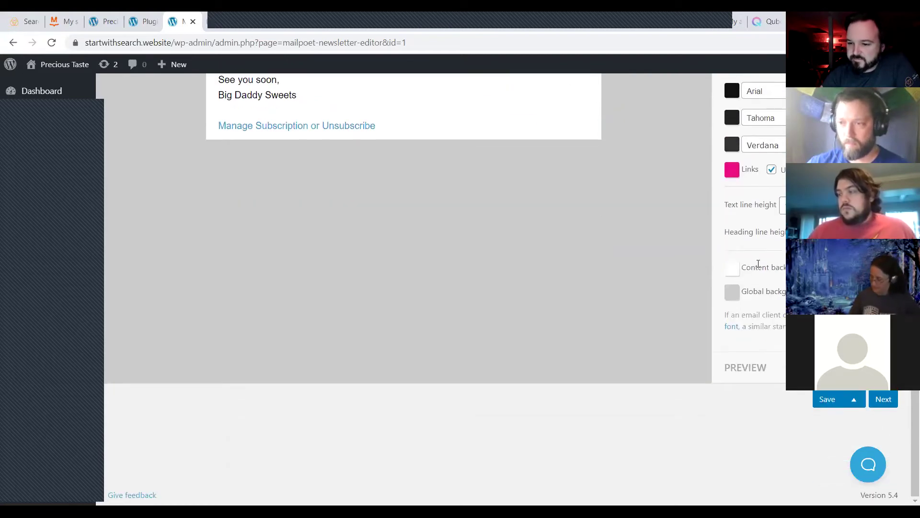
# - Check the newsletter's content background colour setting and look at its preview options
pyautogui.click(731, 271)
pyautogui.press('Escape')
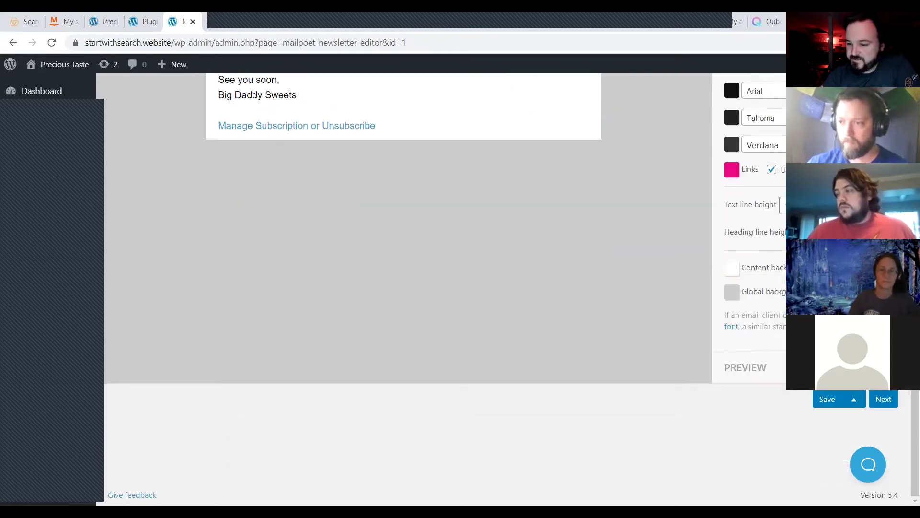
pyautogui.click(752, 370)
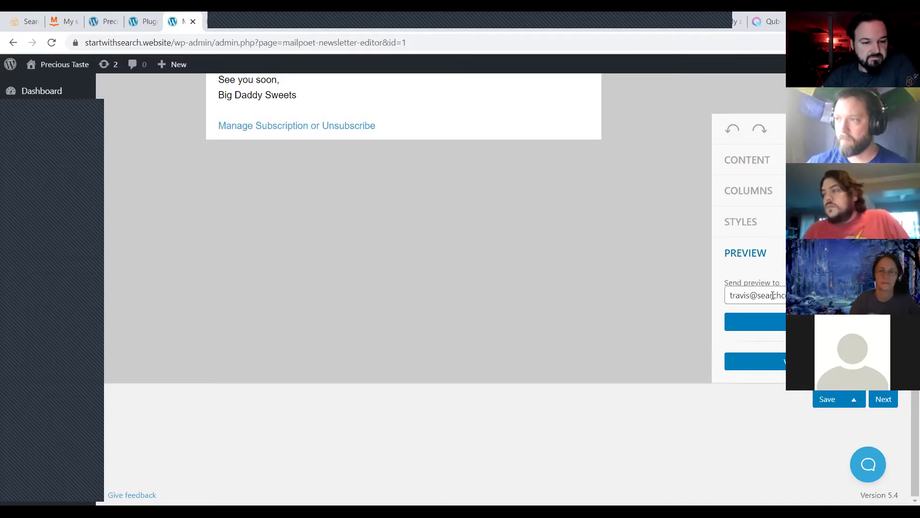
pyautogui.scroll(4, 559, 258)
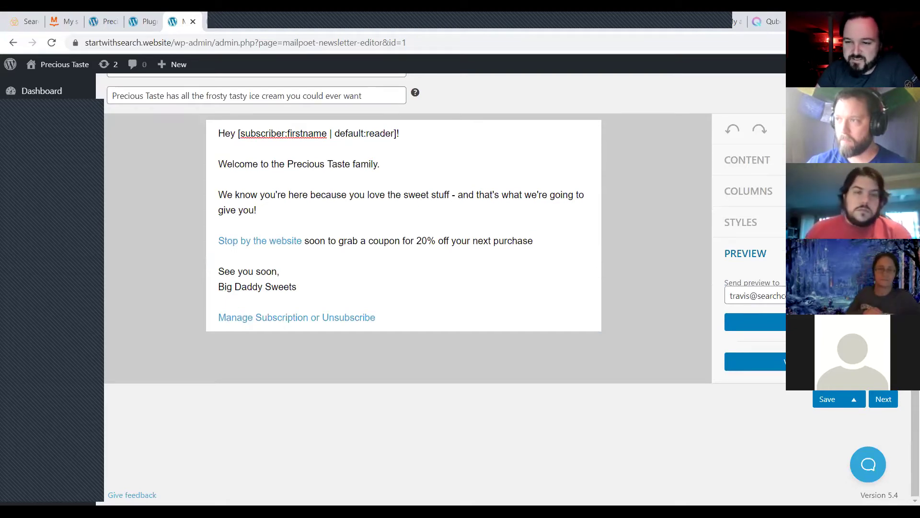
# - Switch to the MailGenius email tester and select its testing email address
pyautogui.click(636, 25)
pyautogui.click(325, 278)
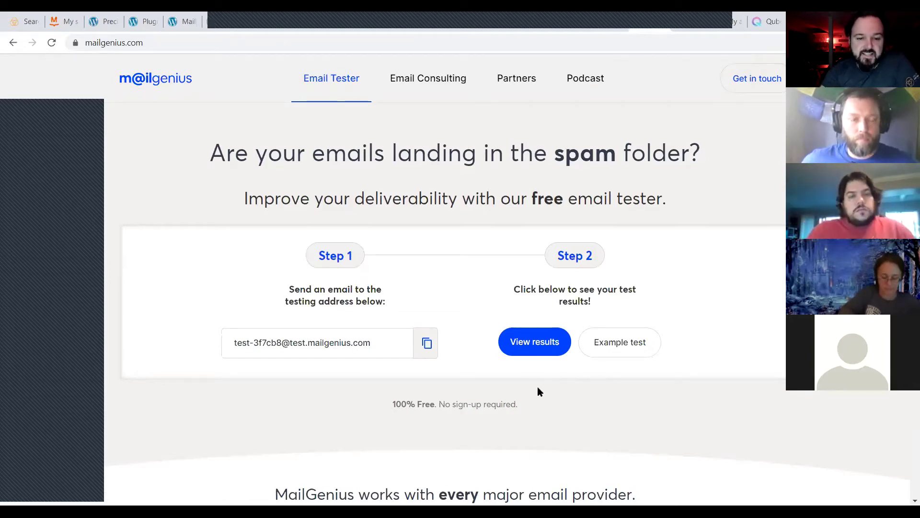
pyautogui.tripleClick(294, 340)
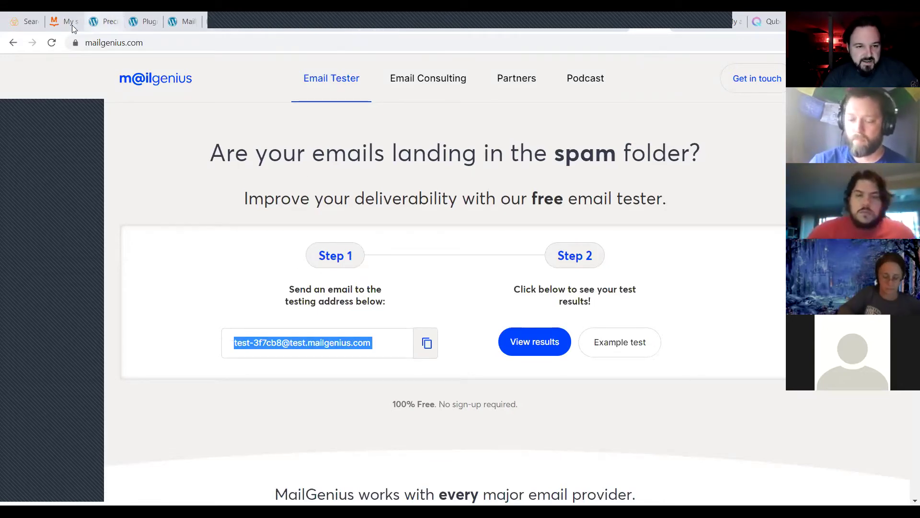
# - Return to the MailPoet newsletter designer and send a preview of the newsletter to the copied MailGenius testing address
pyautogui.click(267, 27)
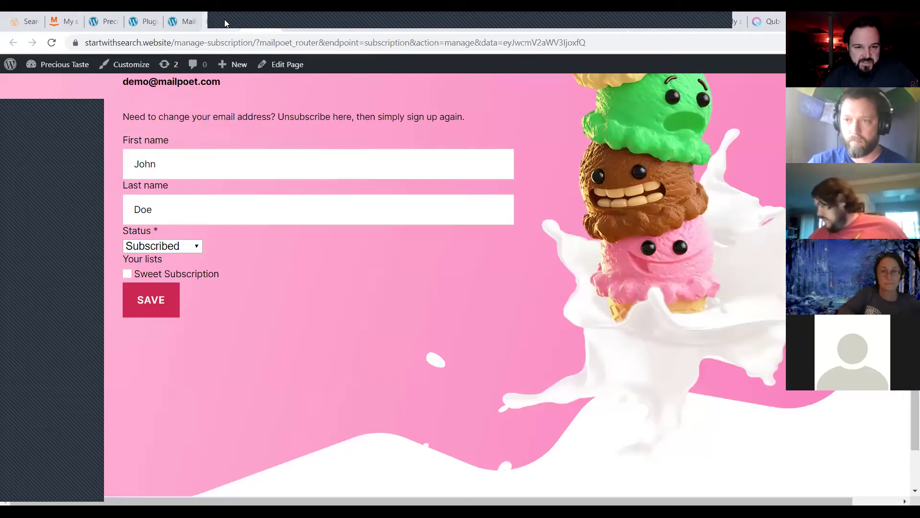
pyautogui.click(196, 28)
pyautogui.click(188, 24)
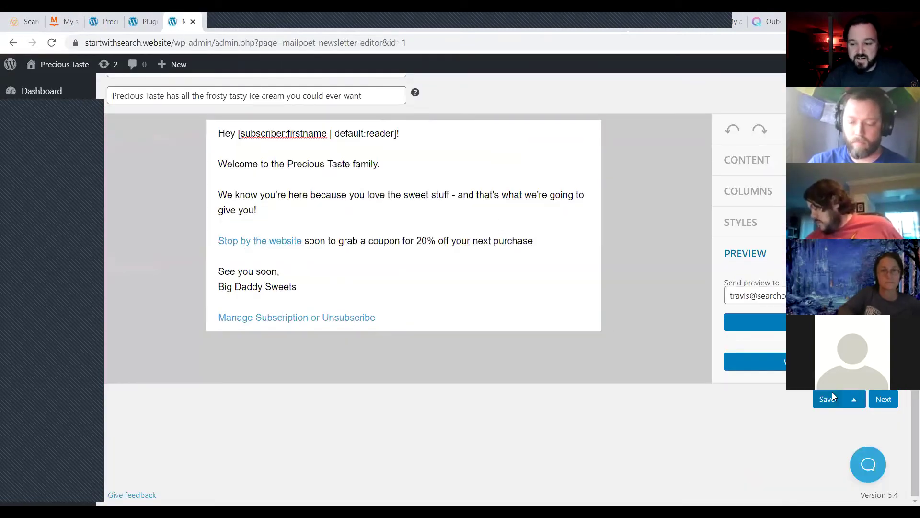
pyautogui.tripleClick(765, 295)
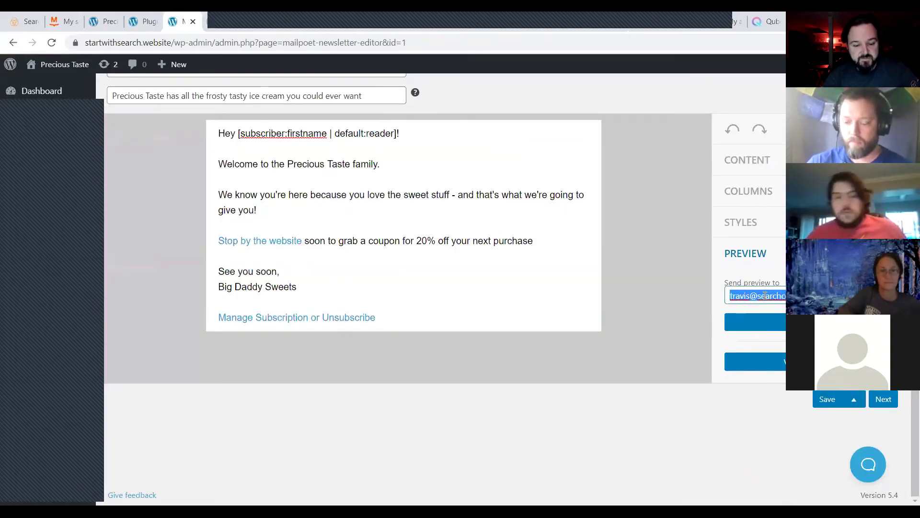
pyautogui.hotkey('ctrl', 'v')
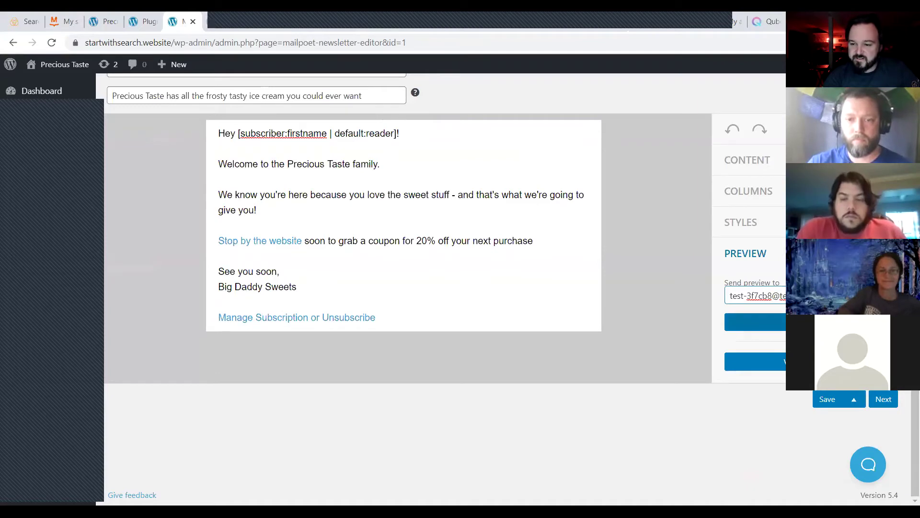
pyautogui.click(755, 322)
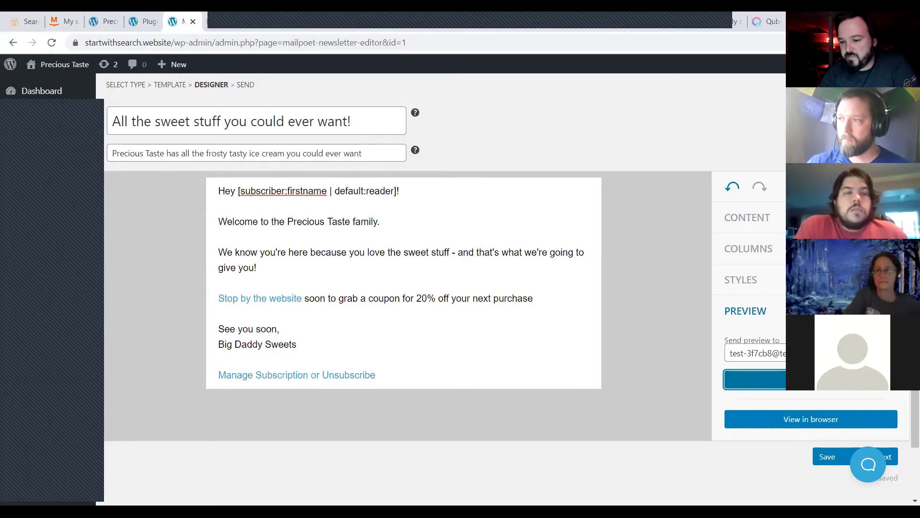
# - Look over the Precious Taste site's Locations page and its home page sections down to the Subscribe form
pyautogui.click(103, 21)
pyautogui.scroll(15, 302, 176)
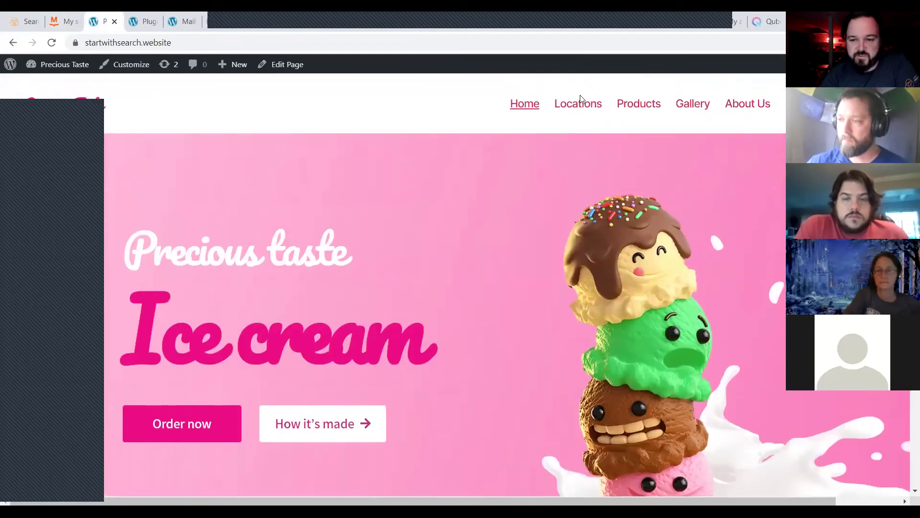
pyautogui.click(580, 96)
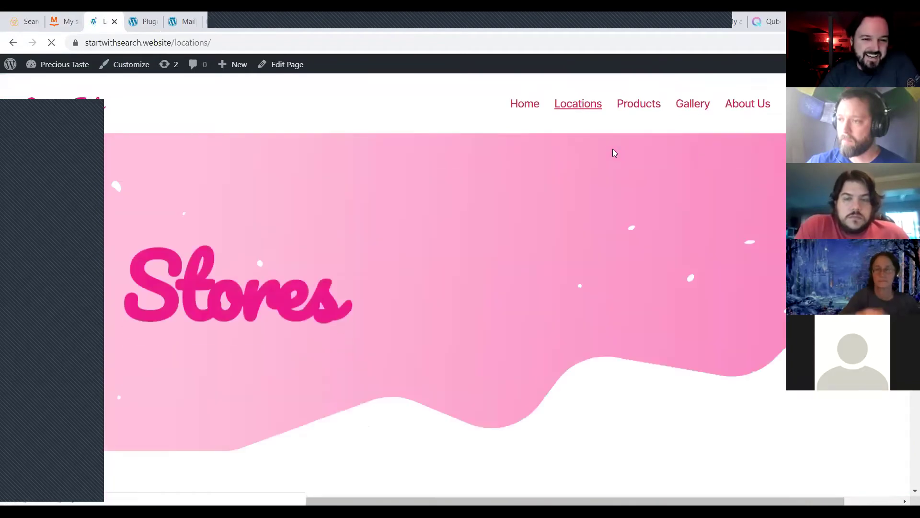
pyautogui.click(524, 107)
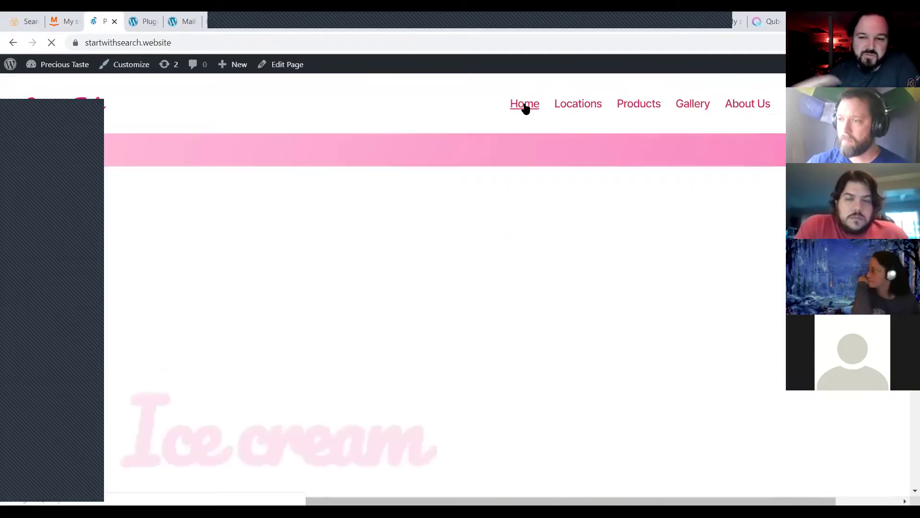
pyautogui.scroll(-8, 559, 187)
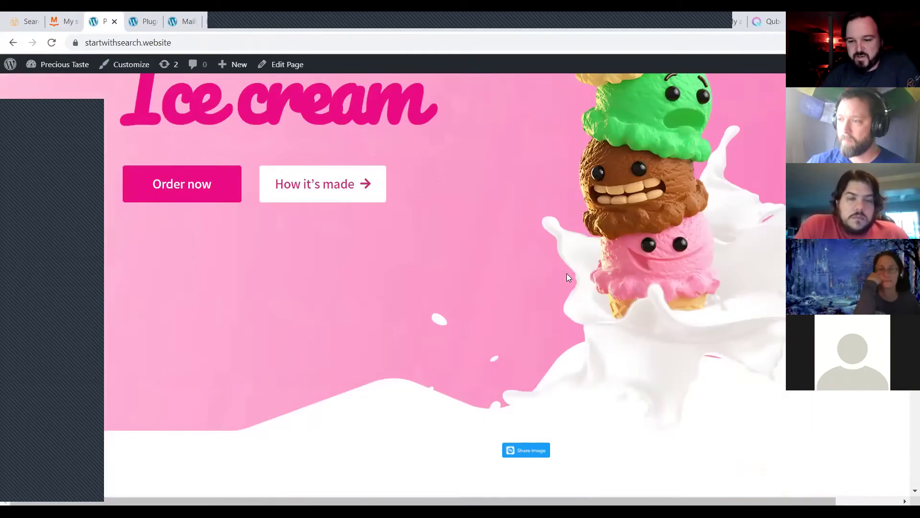
pyautogui.scroll(-5, 572, 278)
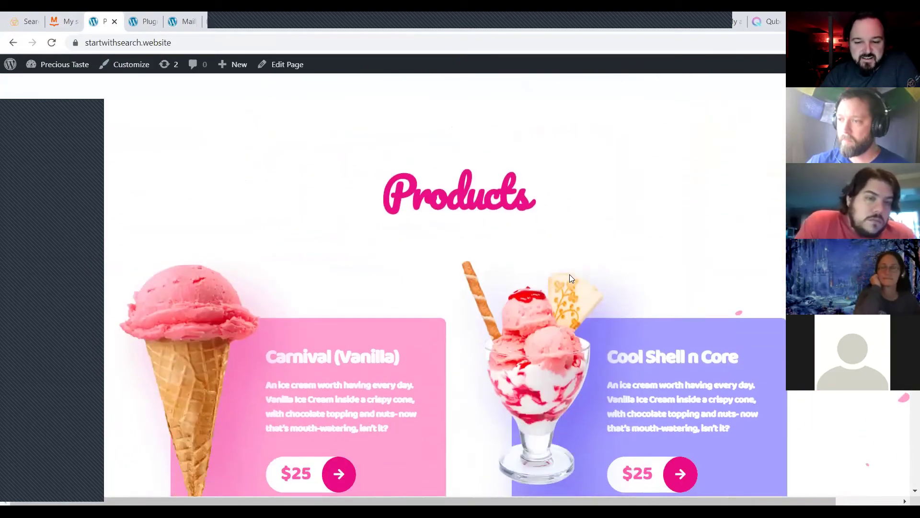
pyautogui.scroll(-8, 570, 278)
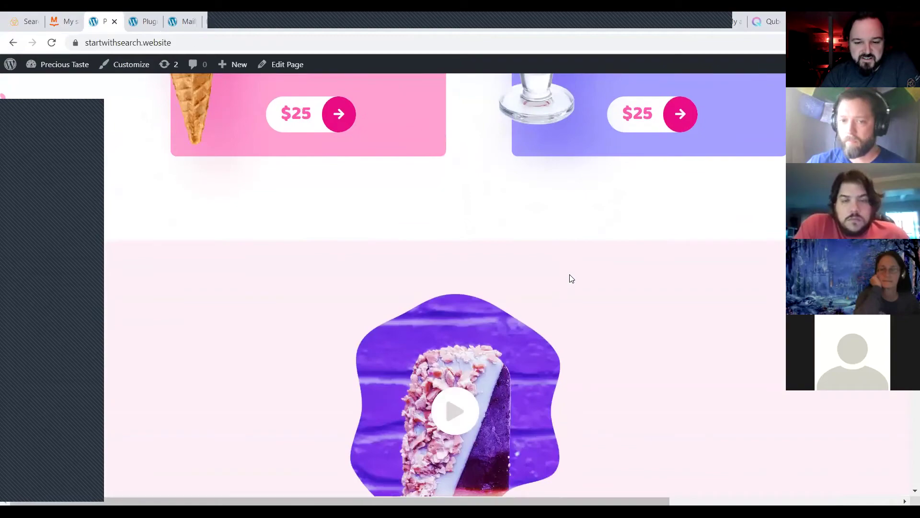
pyautogui.scroll(-8, 572, 279)
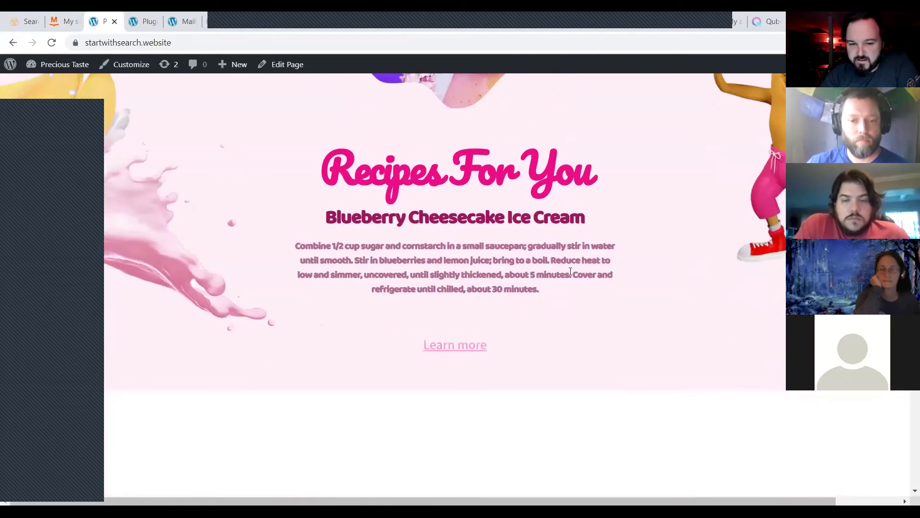
pyautogui.scroll(-4, 572, 275)
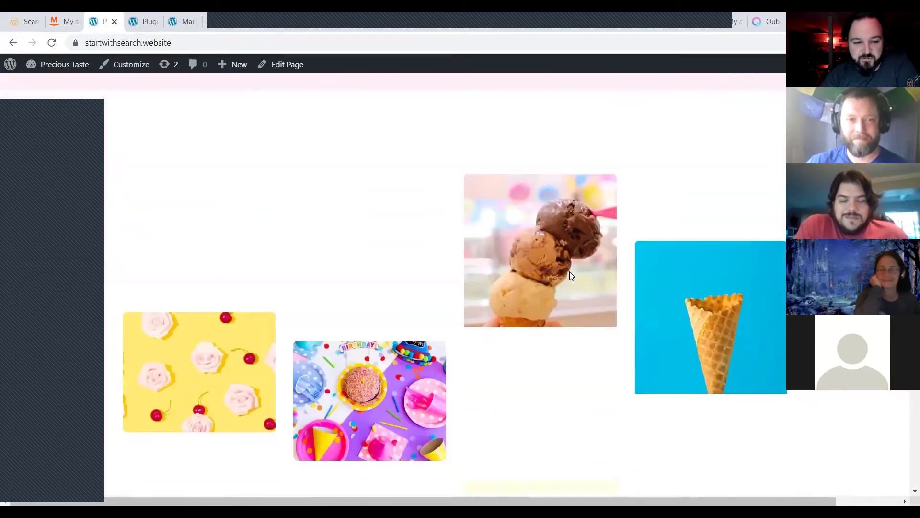
pyautogui.scroll(-4, 570, 271)
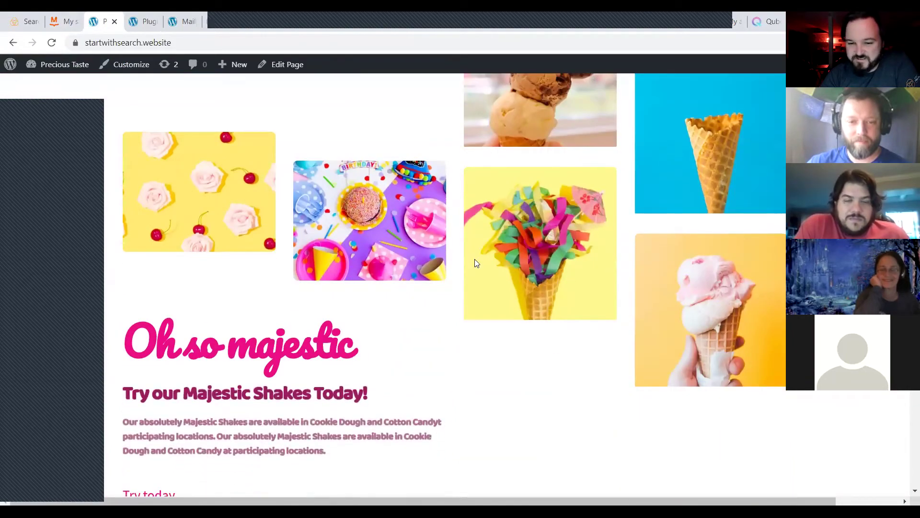
pyautogui.scroll(-10, 475, 259)
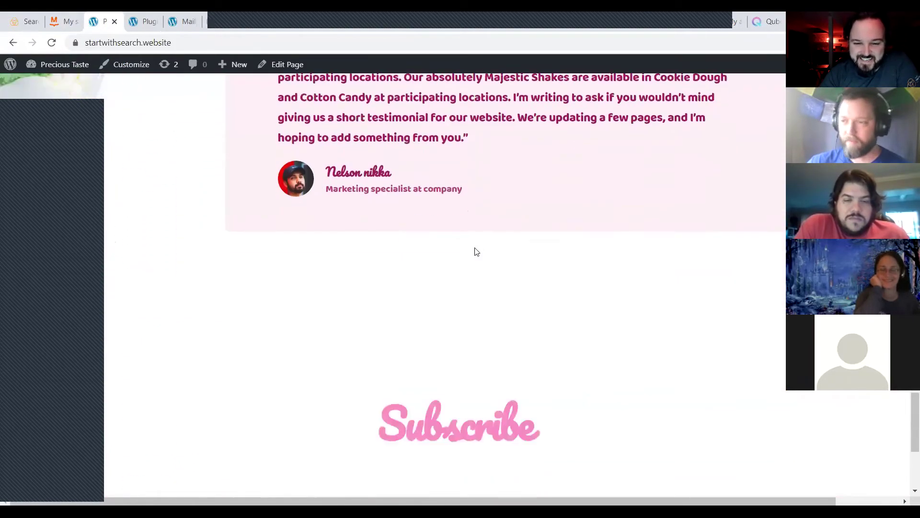
pyautogui.scroll(5, 475, 251)
pyautogui.scroll(-6, 475, 251)
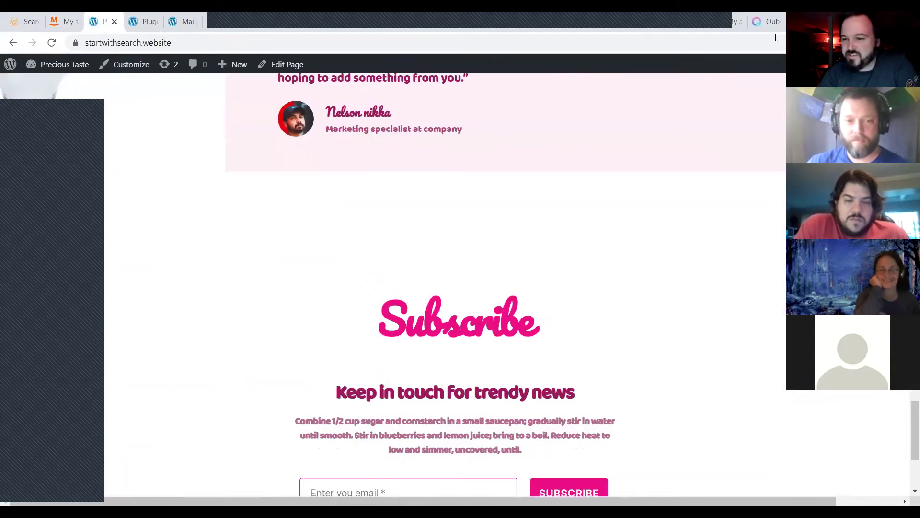
# - Switch back to the MailGenius email tester and open the results for the sent newsletter preview
pyautogui.click(729, 41)
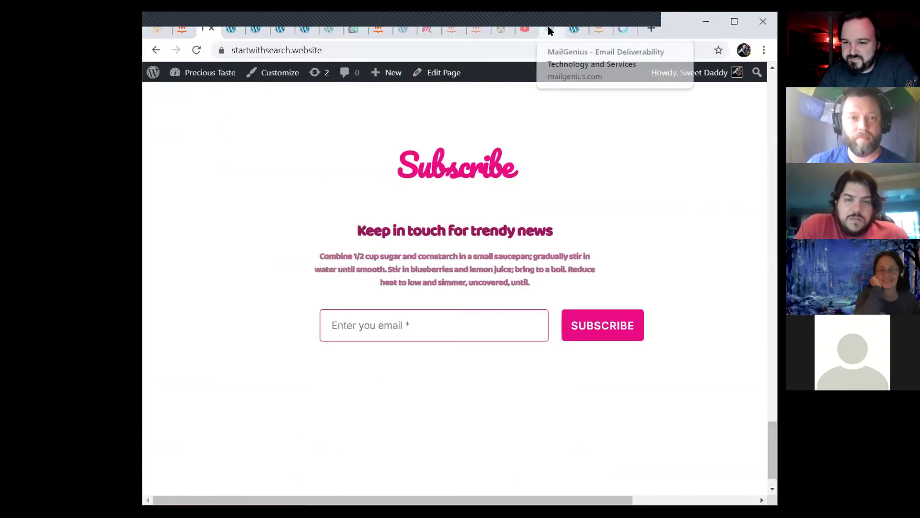
pyautogui.click(532, 28)
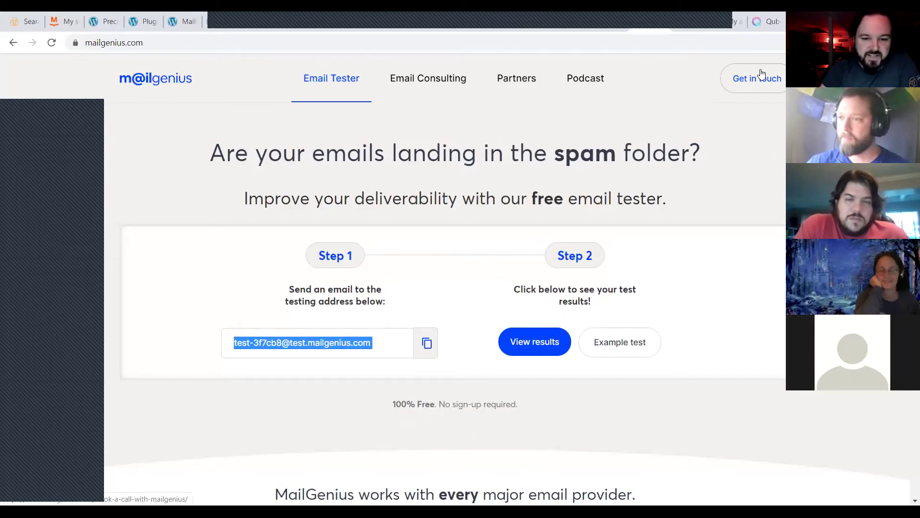
pyautogui.click(510, 346)
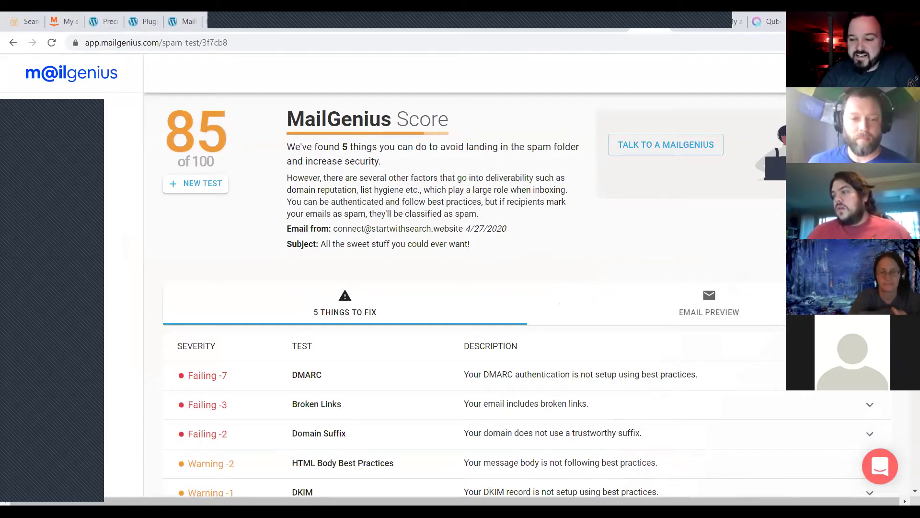
# - Examine the DMARC test's details, including its importance and the DKIM and SPF domain problems to fix, and collapse them
pyautogui.click(662, 373)
pyautogui.scroll(-4, 662, 358)
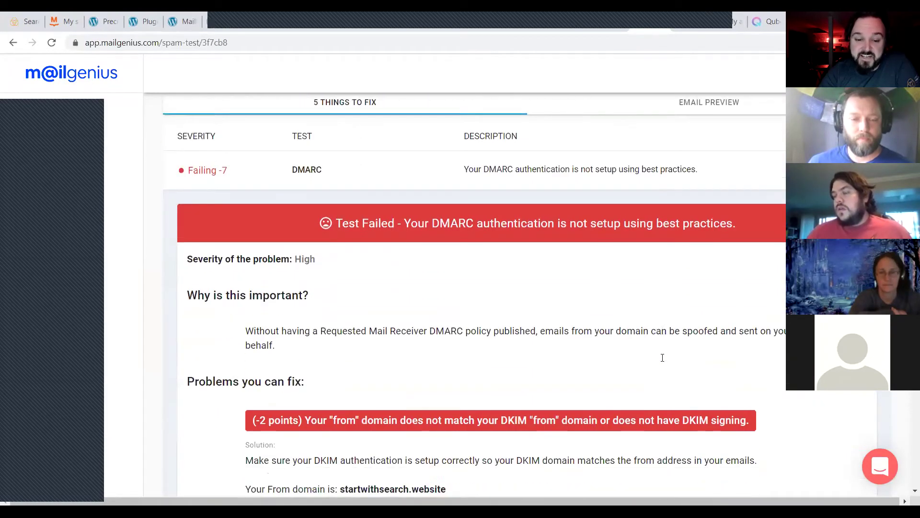
pyautogui.scroll(-2, 662, 357)
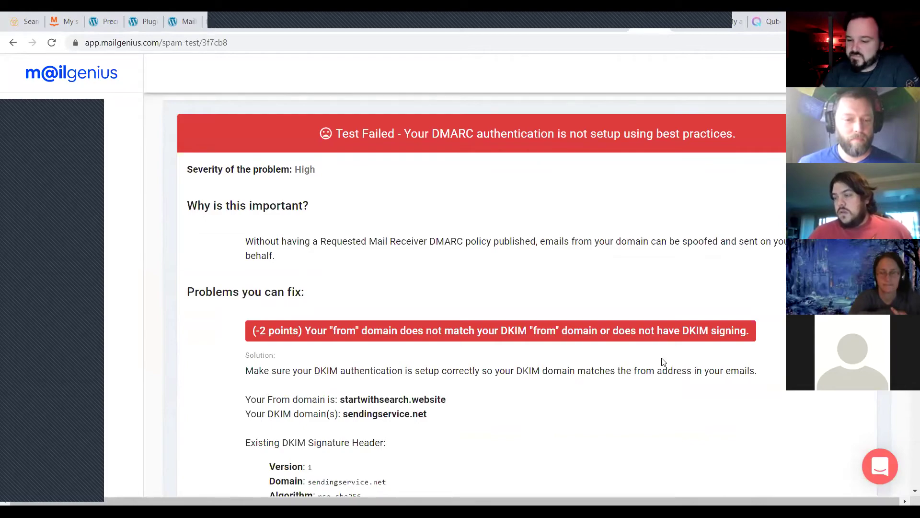
pyautogui.scroll(-3, 673, 345)
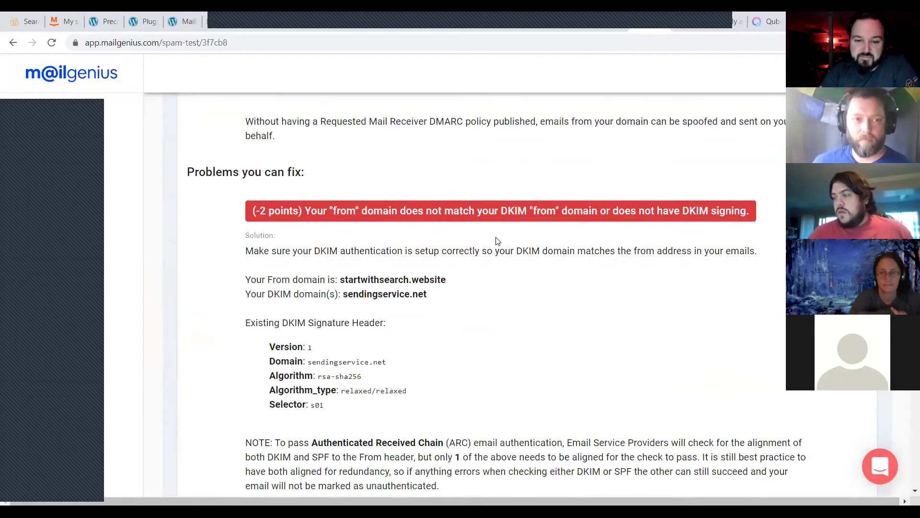
pyautogui.scroll(5, 481, 287)
pyautogui.scroll(-4, 528, 320)
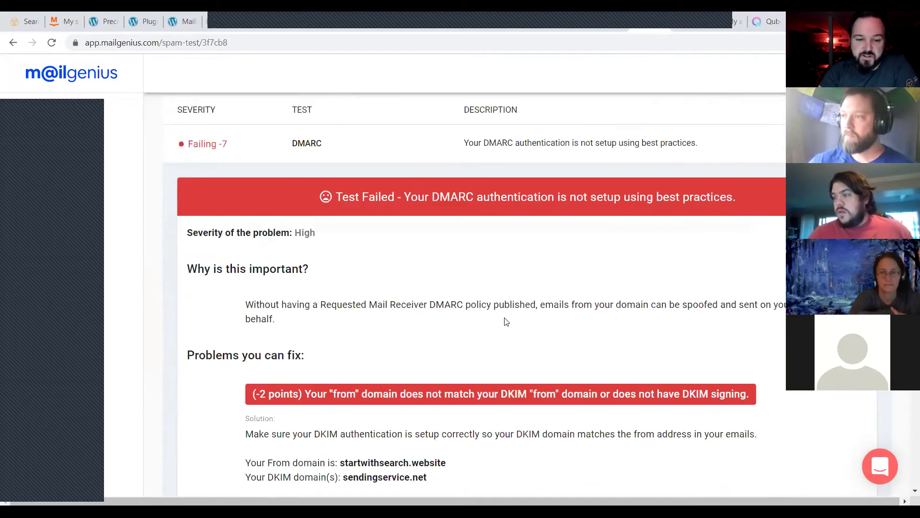
pyautogui.scroll(4, 246, 192)
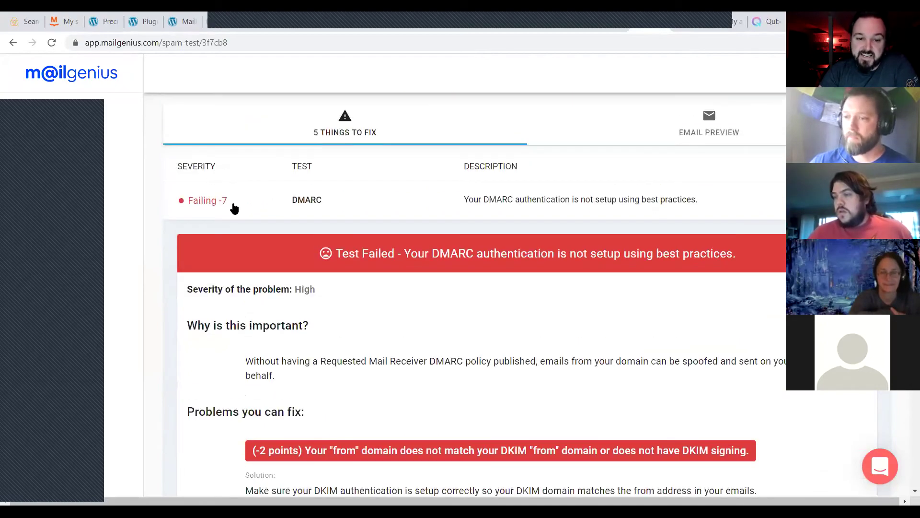
pyautogui.scroll(-4, 277, 317)
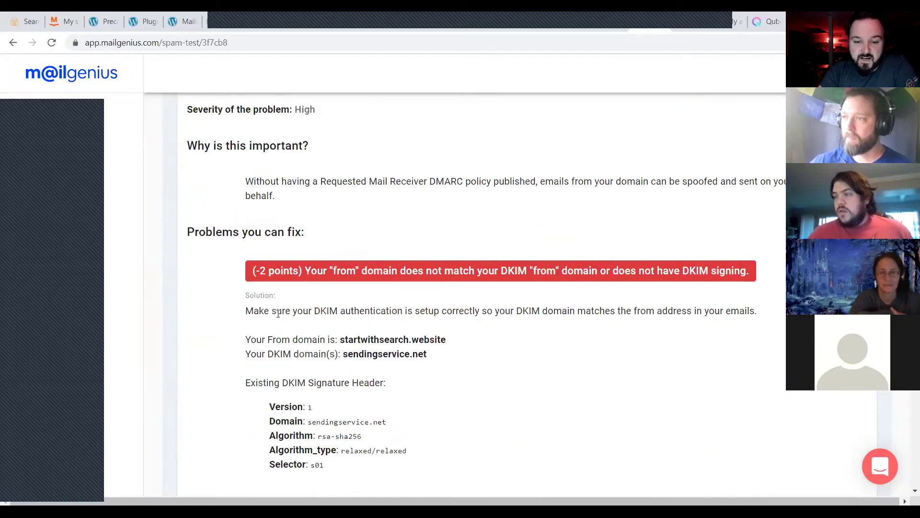
pyautogui.scroll(-4, 278, 313)
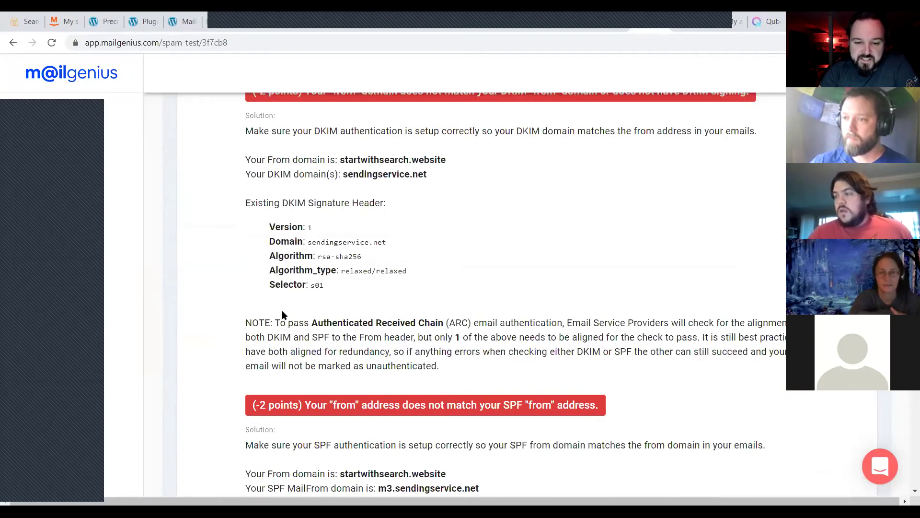
pyautogui.scroll(7, 546, 312)
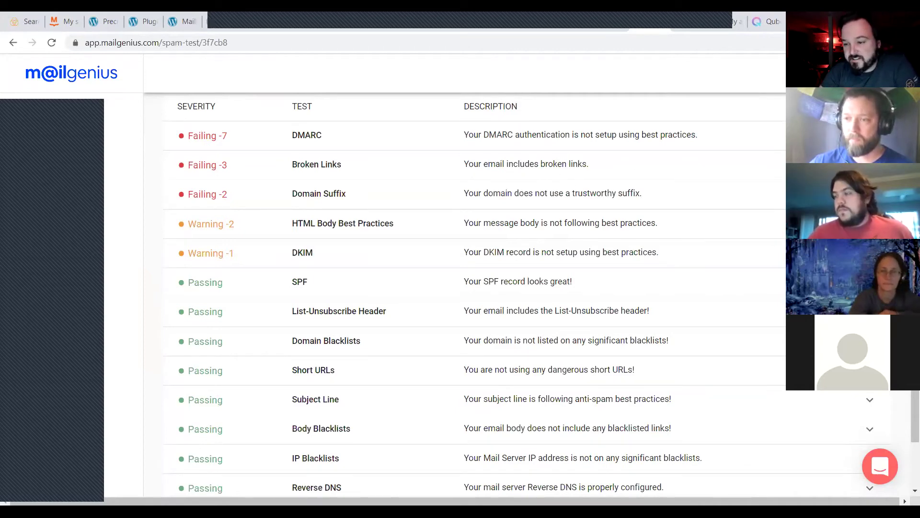
# - Check the Broken Links test for the link source and suggested solution, and collapse its details
pyautogui.click(526, 164)
pyautogui.scroll(-3, 398, 359)
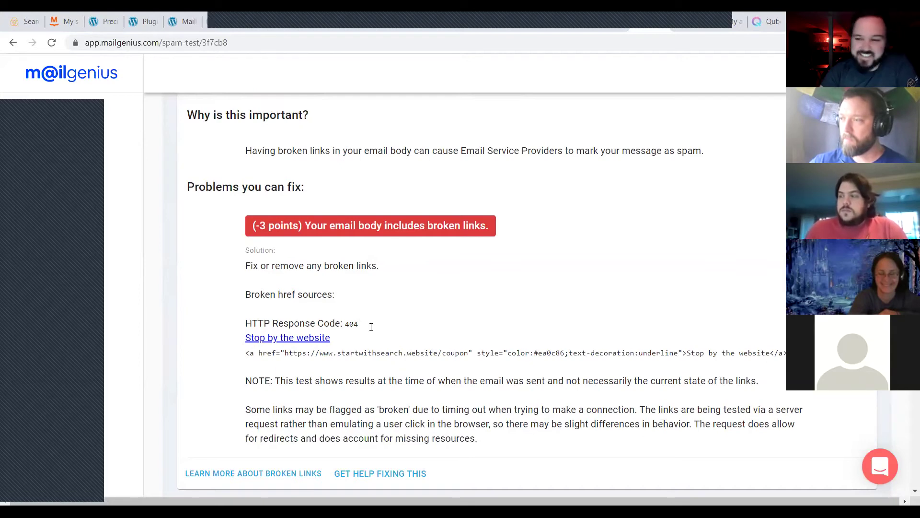
pyautogui.scroll(6, 728, 200)
pyautogui.click(715, 290)
pyautogui.scroll(-3, 527, 240)
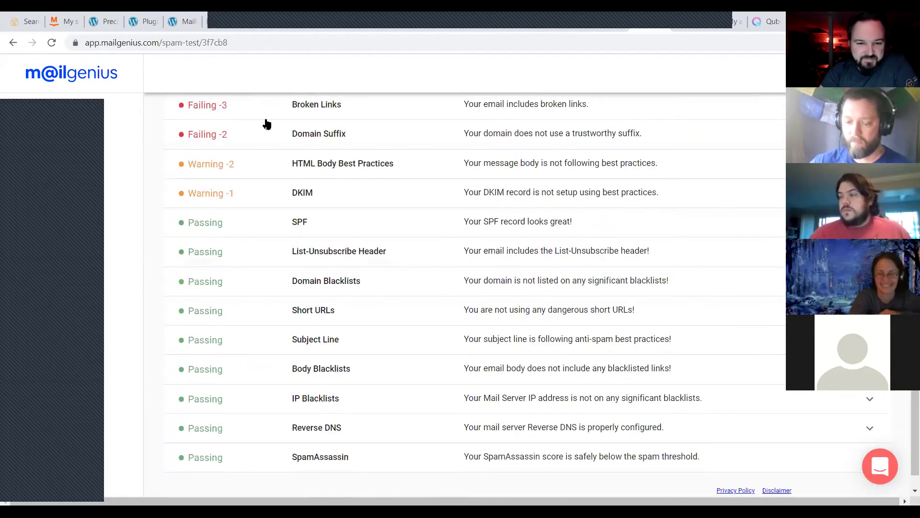
# - Examine the HTML Body Best Practices test's long-URL problem and its list of passing checks, and collapse the details
pyautogui.click(343, 164)
pyautogui.scroll(-3, 474, 356)
pyautogui.scroll(-3, 473, 356)
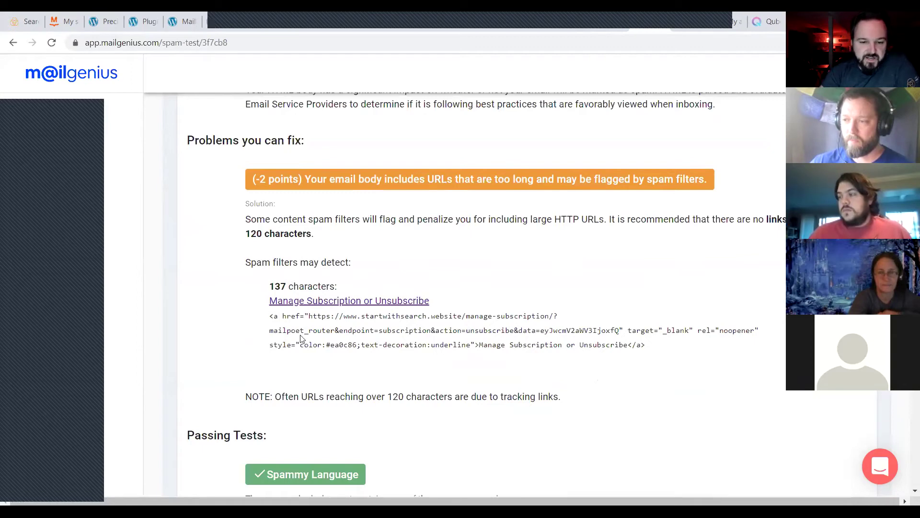
pyautogui.moveTo(274, 331); pyautogui.dragTo(328, 334)
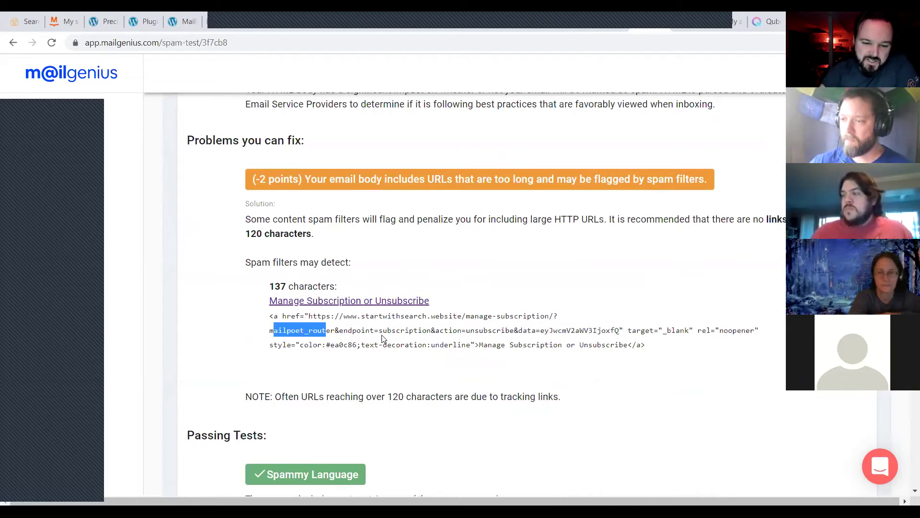
pyautogui.scroll(-2, 378, 384)
pyautogui.scroll(-2, 337, 367)
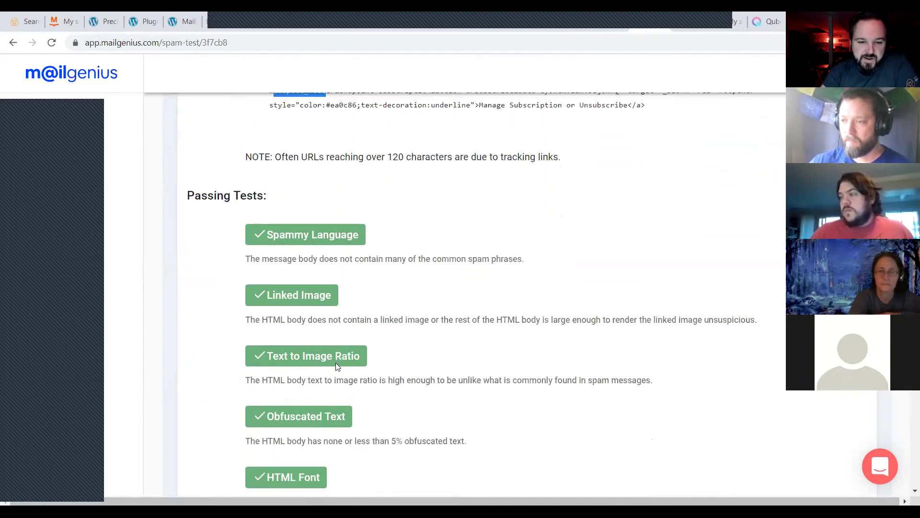
pyautogui.scroll(-2, 436, 308)
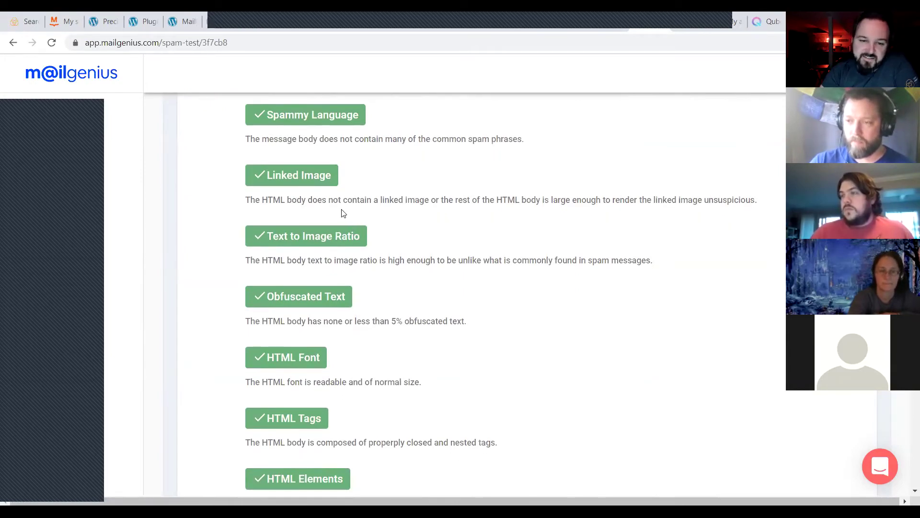
pyautogui.scroll(13, 752, 189)
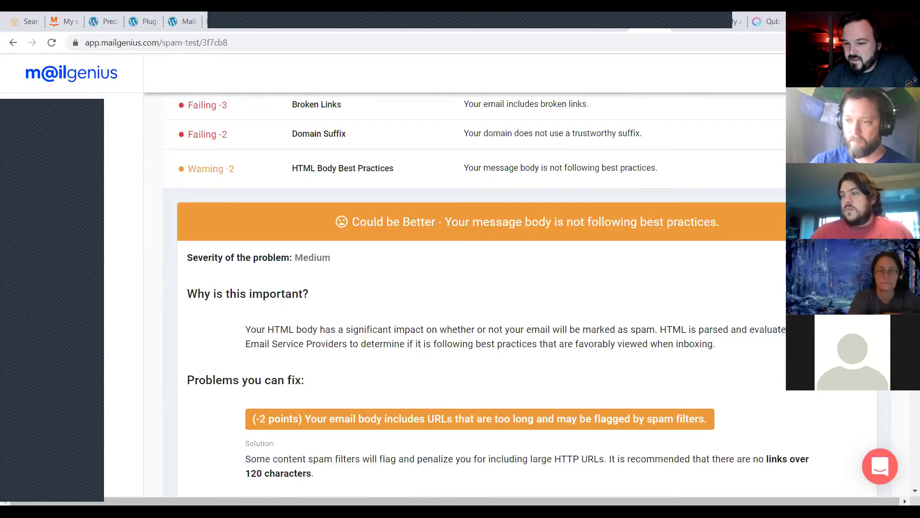
pyautogui.click(870, 228)
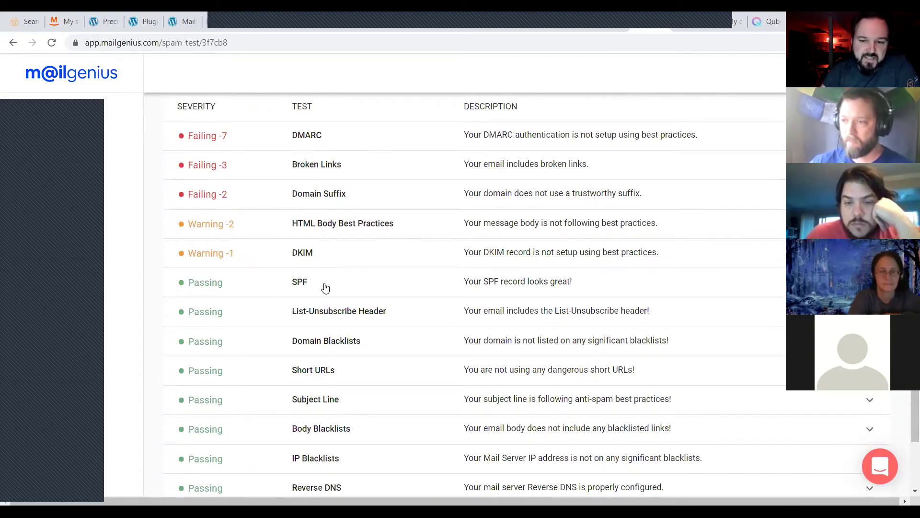
# - Review the remaining spam test results and the overall MailGenius score for the newsletter
pyautogui.scroll(-2, 350, 287)
pyautogui.scroll(3, 362, 303)
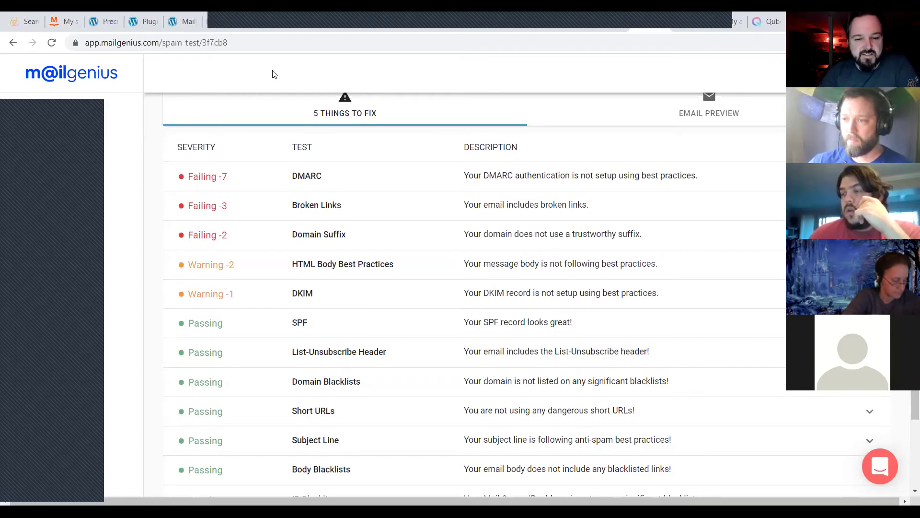
pyautogui.scroll(4, 477, 300)
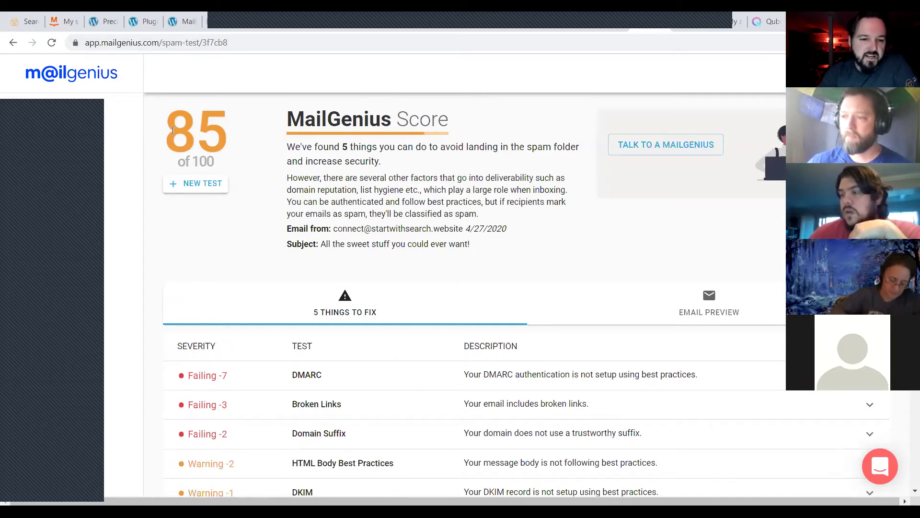
pyautogui.doubleClick(201, 155)
pyautogui.scroll(-3, 366, 371)
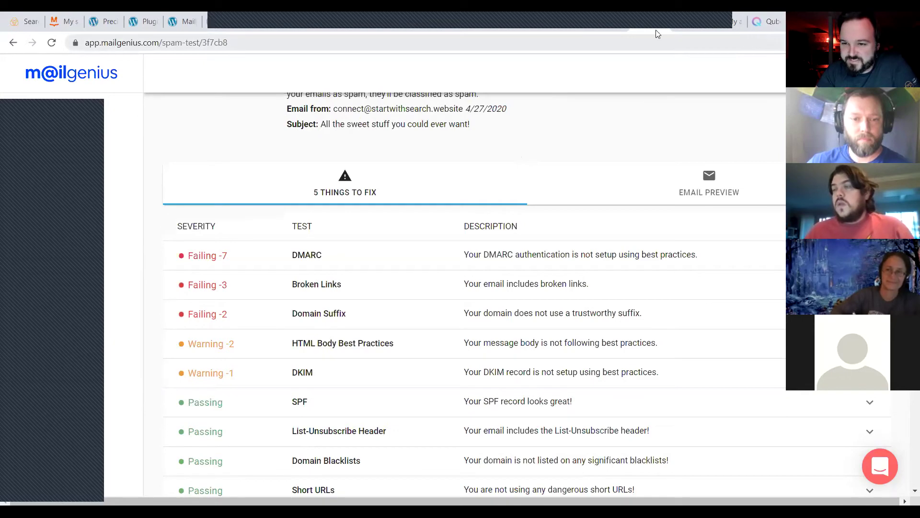
# - Close the leftover subscription management page and switch back to the MailPoet newsletter editor
pyautogui.click(287, 26)
pyautogui.click(263, 27)
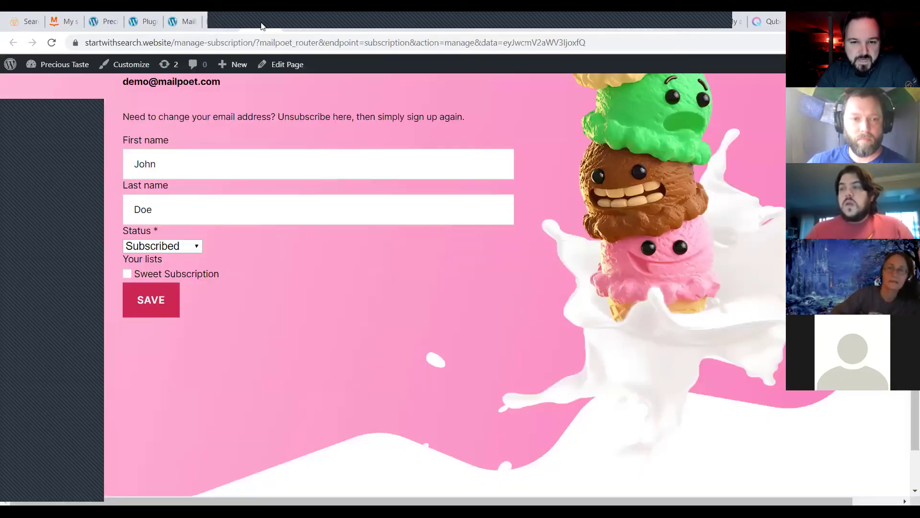
pyautogui.click(227, 25)
pyautogui.click(263, 27)
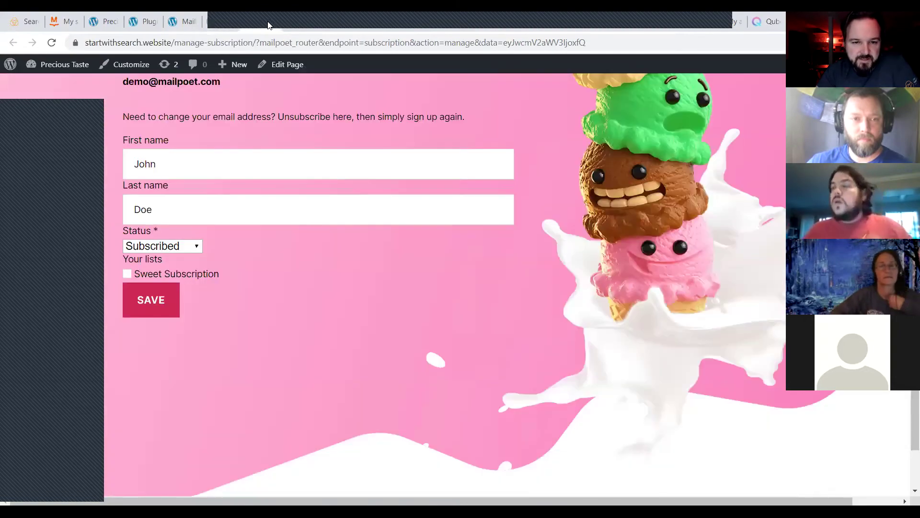
pyautogui.click(287, 27)
pyautogui.click(230, 26)
pyautogui.hotkey('ctrl', 'w')
pyautogui.click(185, 25)
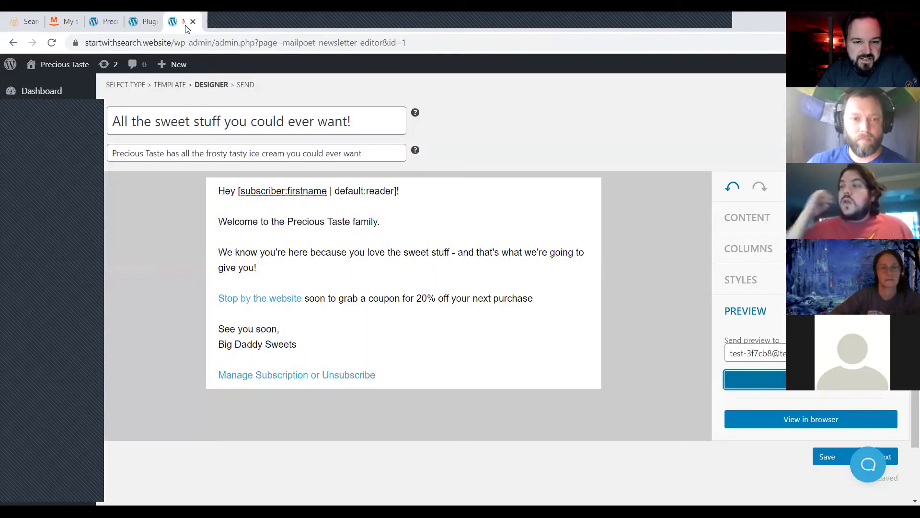
# - Continue to the newsletter's final sending details and add the Sweet Subscription and WordPress Users lists as recipients
pyautogui.scroll(-1, 353, 233)
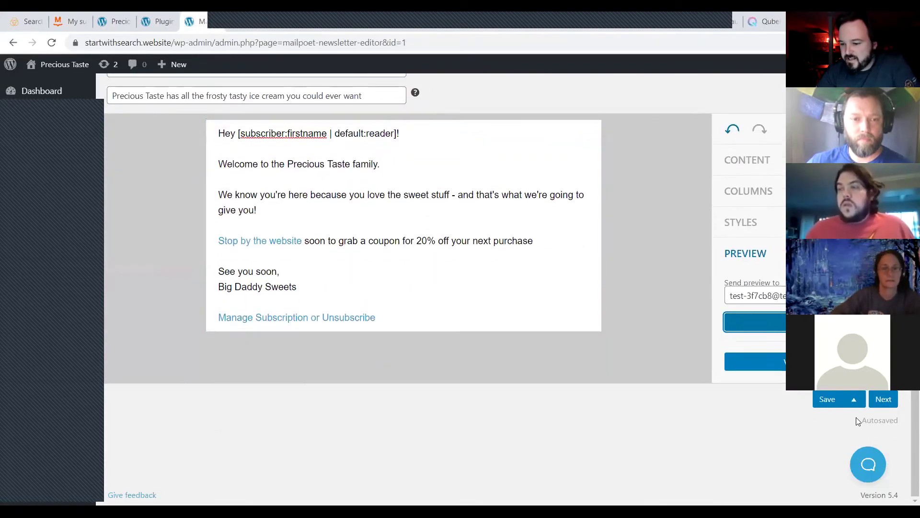
pyautogui.click(890, 405)
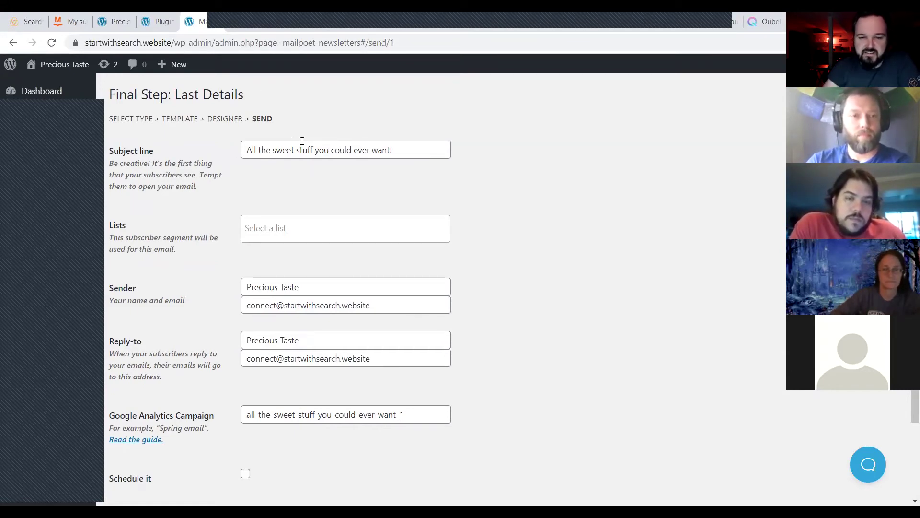
pyautogui.click(284, 233)
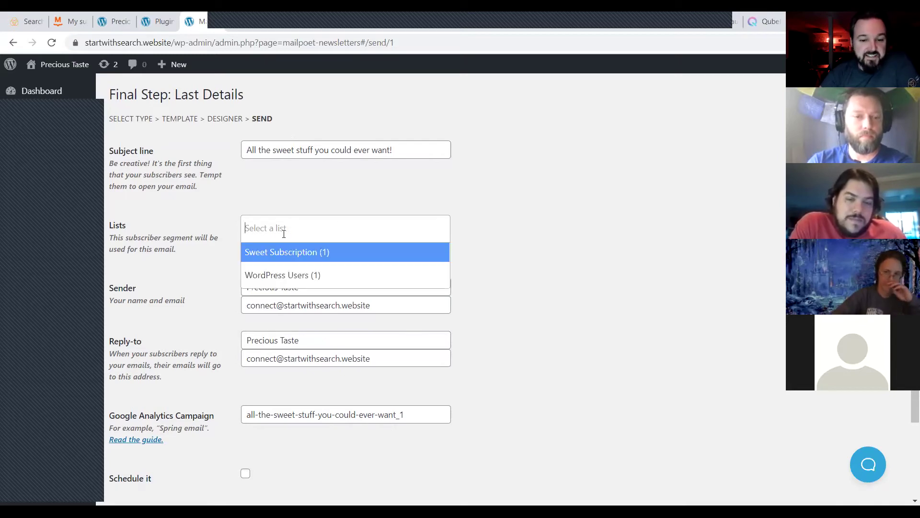
pyautogui.click(300, 252)
pyautogui.click(345, 231)
pyautogui.click(342, 253)
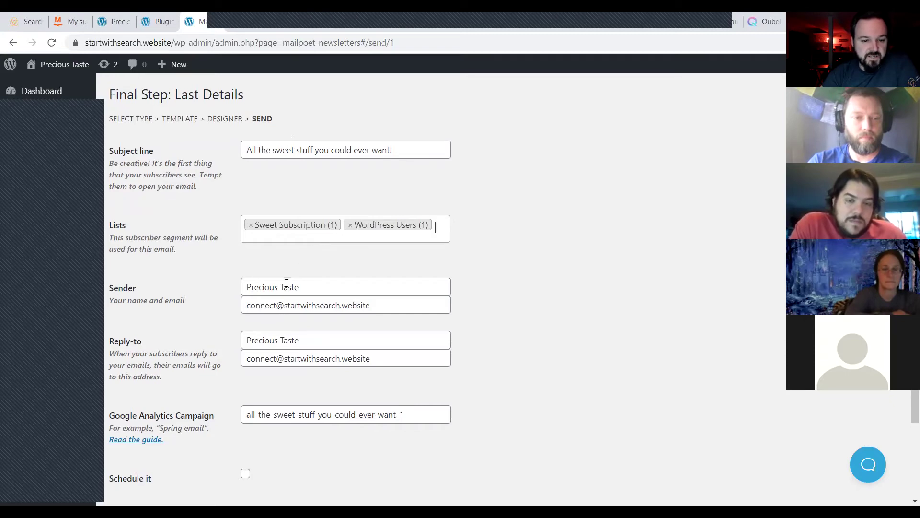
# - Review the newsletter's sender, reply-to, Google Analytics campaign, scheduling and sending options
pyautogui.scroll(-2, 287, 282)
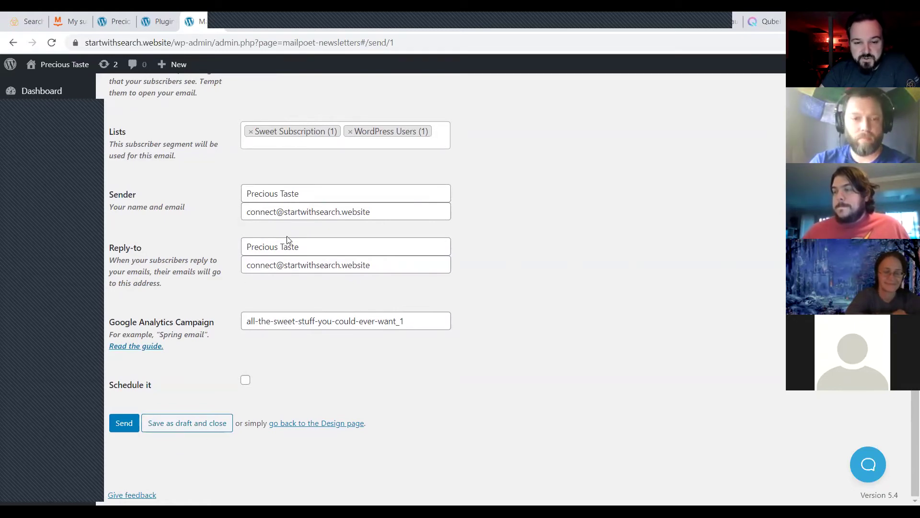
pyautogui.scroll(2, 286, 239)
pyautogui.scroll(-2, 262, 363)
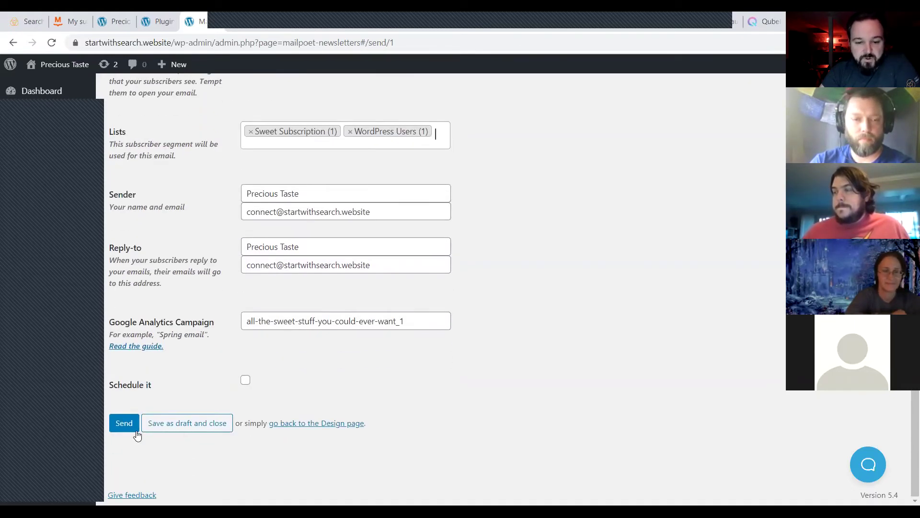
pyautogui.scroll(2, 342, 450)
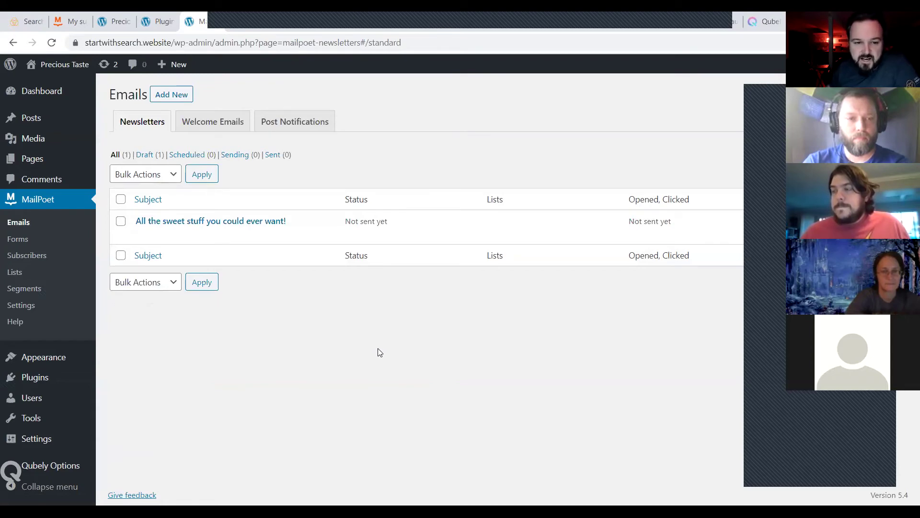
# - Start setting up Latest Post Notifications and try the "Monthly every..." frequency before returning to "Once a day at..."
pyautogui.click(305, 124)
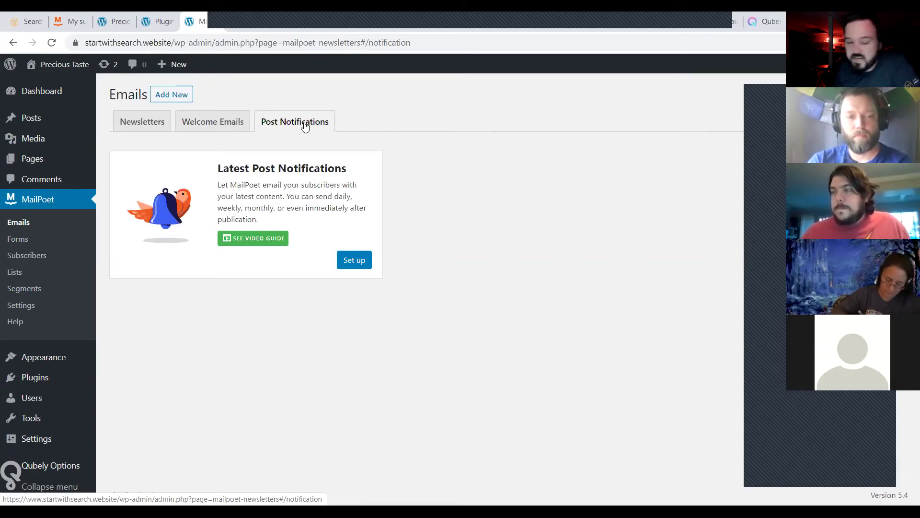
pyautogui.click(355, 260)
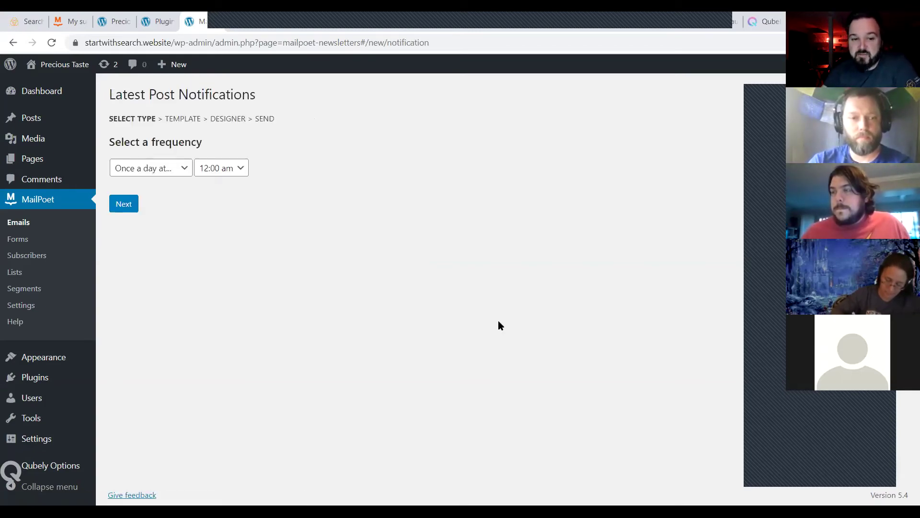
pyautogui.click(149, 169)
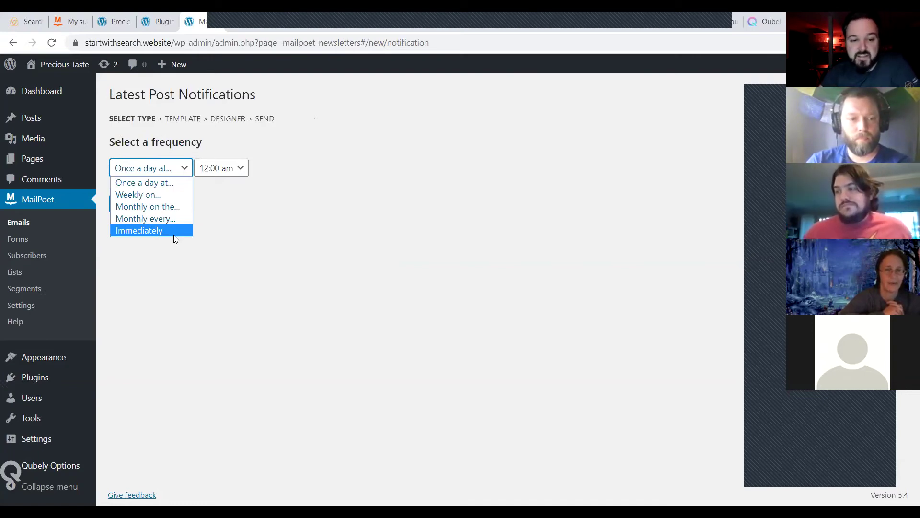
pyautogui.click(173, 222)
pyautogui.click(163, 172)
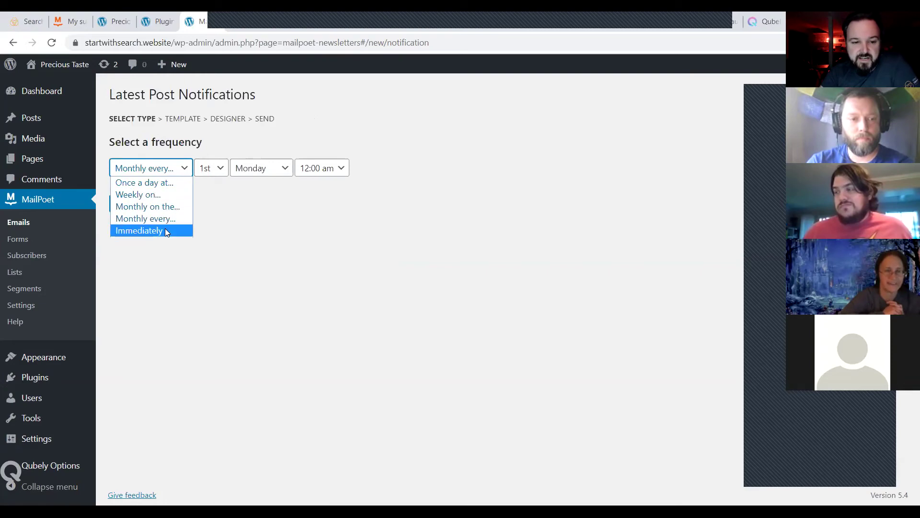
pyautogui.click(163, 184)
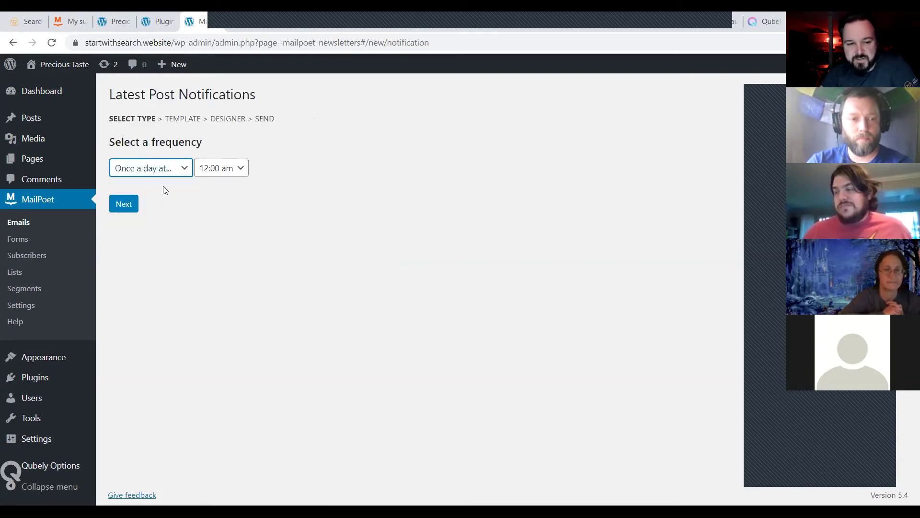
# - Check the available sending times and try the "Weekly on...", "Monthly on the..." and "Monthly every..." frequencies
pyautogui.click(220, 172)
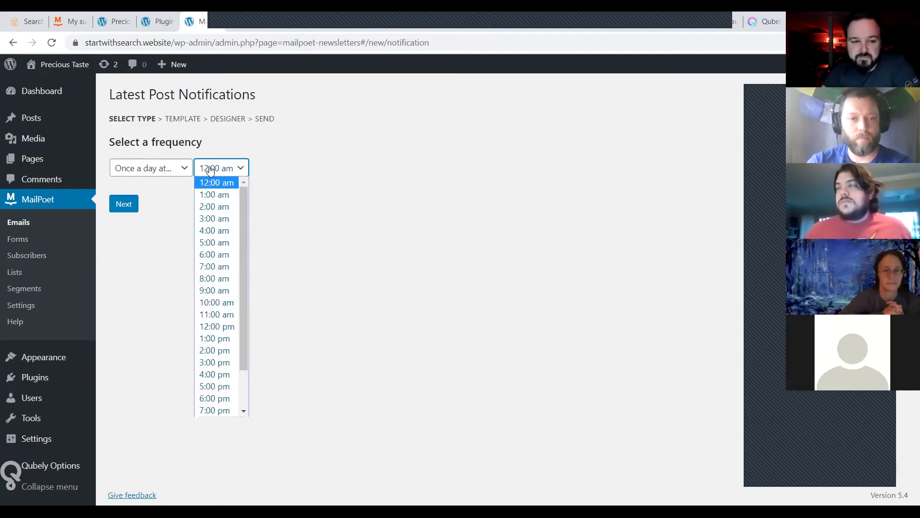
pyautogui.click(163, 171)
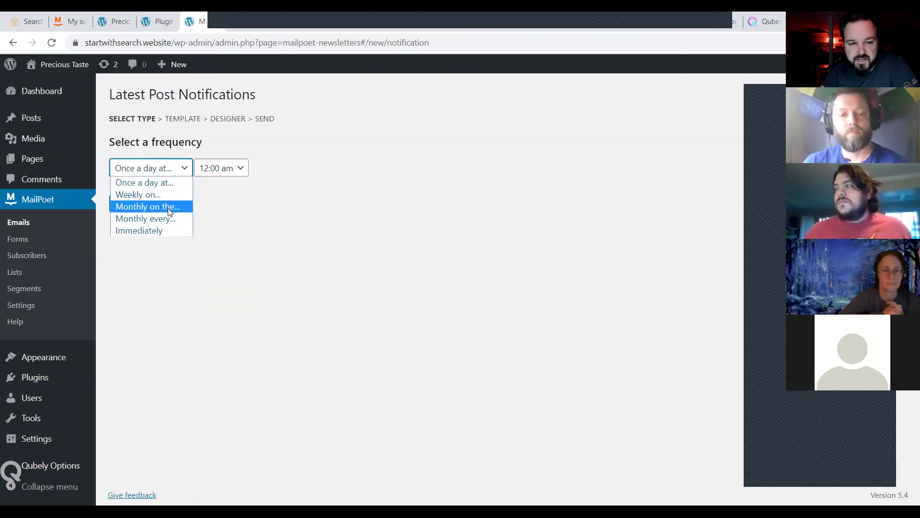
pyautogui.click(161, 195)
pyautogui.click(163, 170)
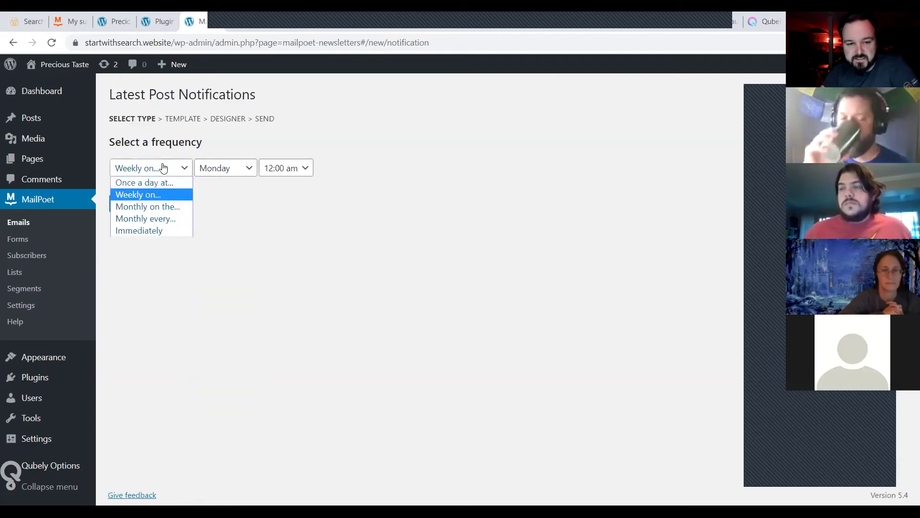
pyautogui.click(158, 206)
pyautogui.click(163, 168)
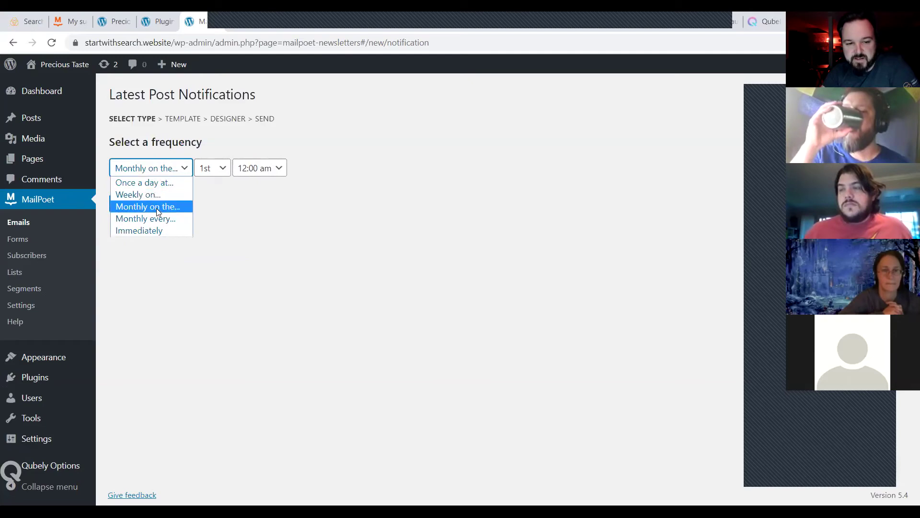
pyautogui.click(157, 217)
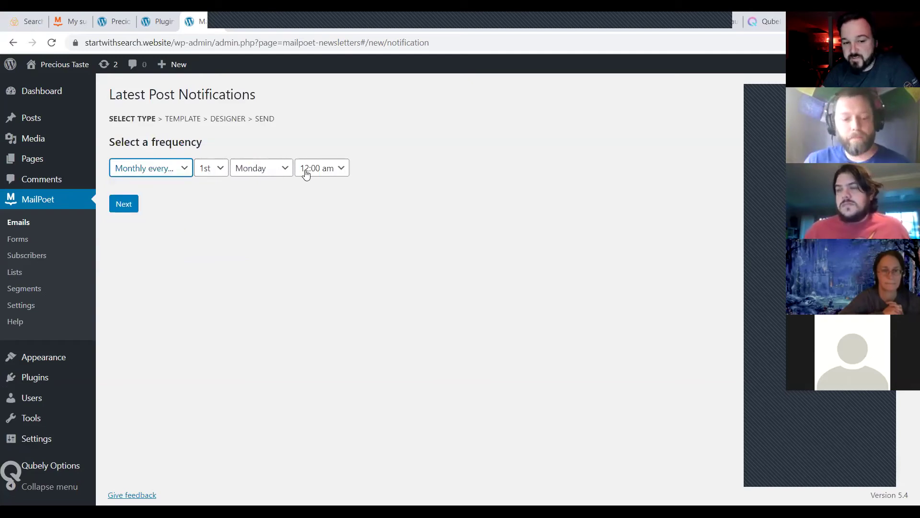
# - Set the post notification frequency to Immediately and continue to look over the post notification templates
pyautogui.click(171, 171)
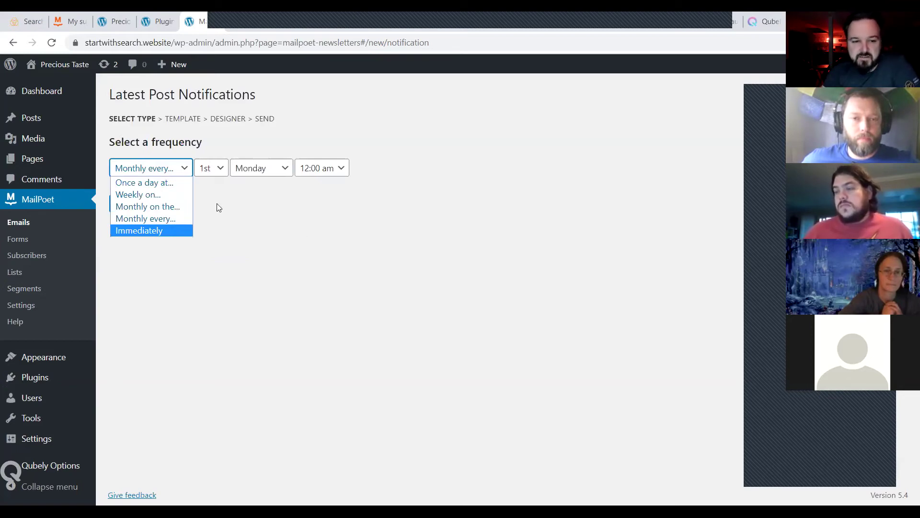
pyautogui.click(125, 234)
pyautogui.click(124, 203)
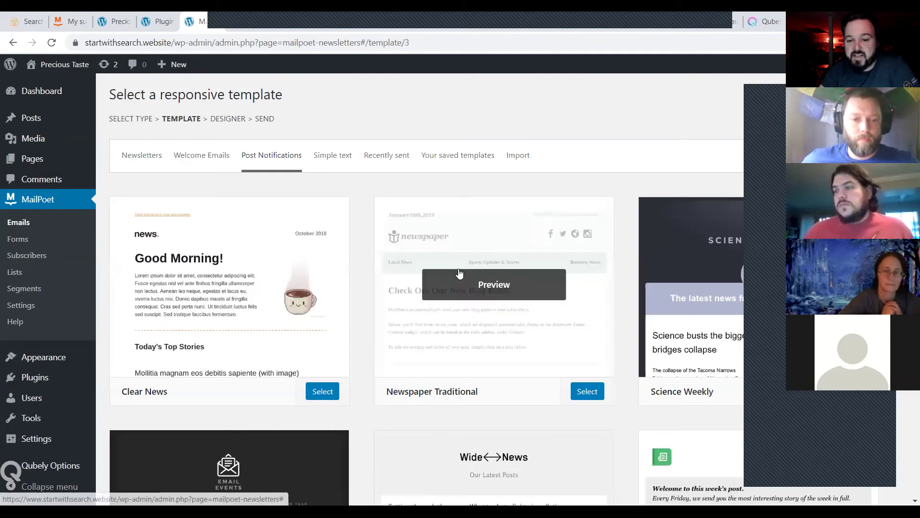
pyautogui.scroll(-3, 460, 278)
pyautogui.scroll(3, 278, 278)
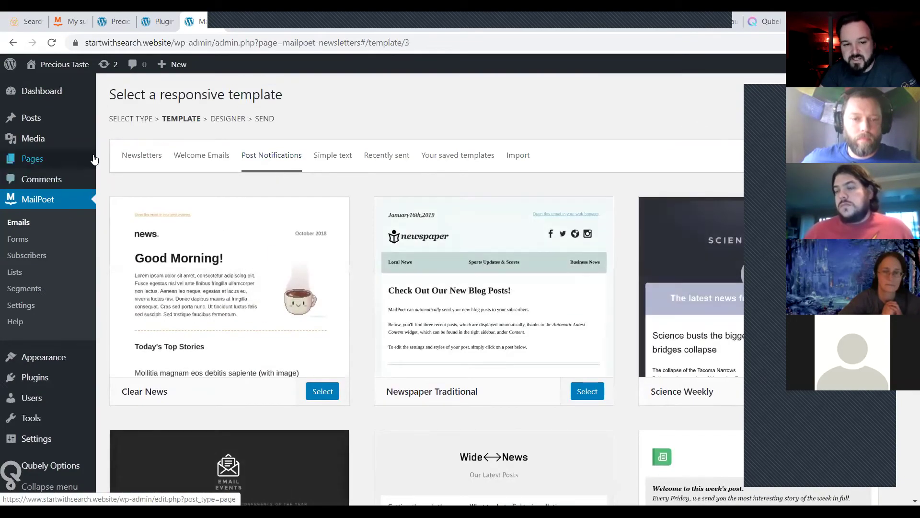
# - Browse the gallery of newsletter templates to examine the range of available designs
pyautogui.click(133, 160)
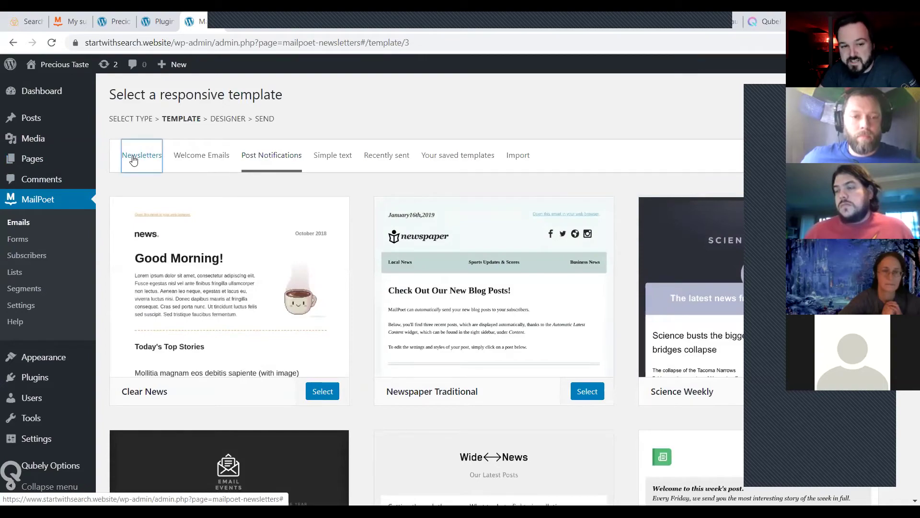
pyautogui.scroll(-1, 452, 335)
pyautogui.scroll(-12, 452, 335)
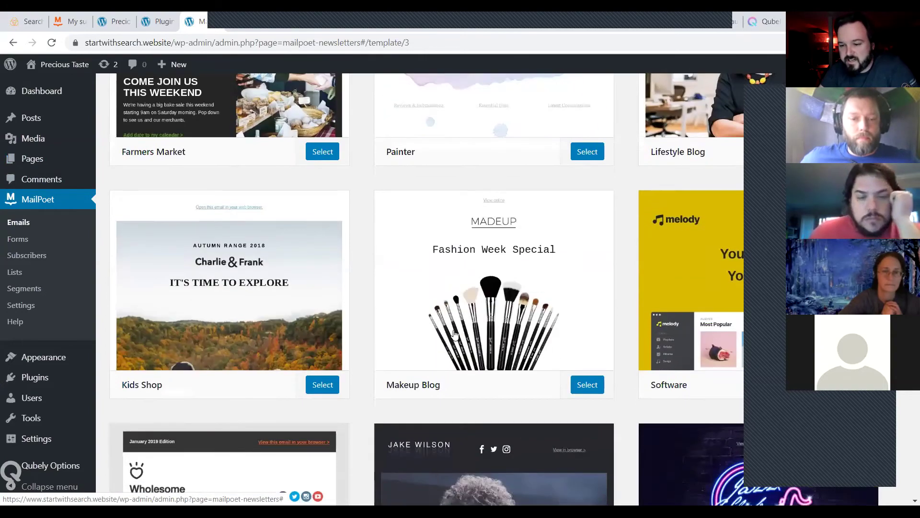
pyautogui.scroll(-1, 456, 328)
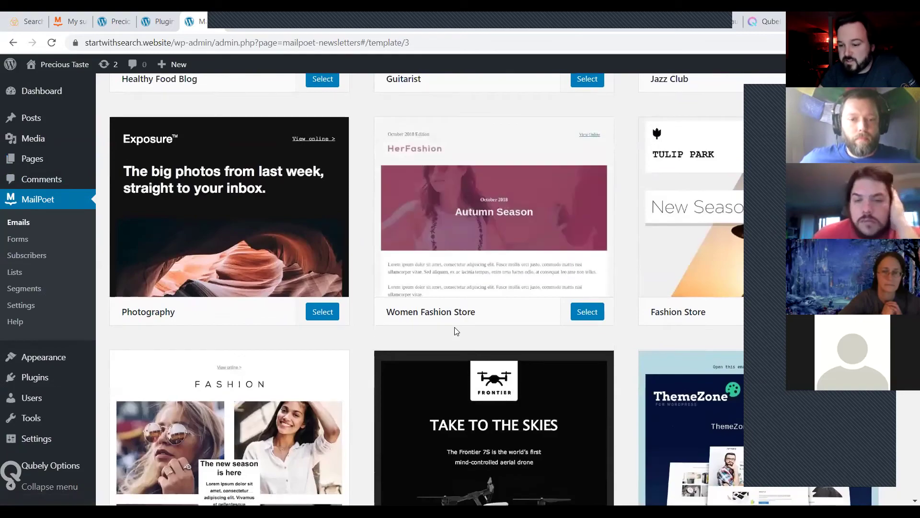
pyautogui.scroll(-4, 455, 329)
pyautogui.scroll(-9, 455, 327)
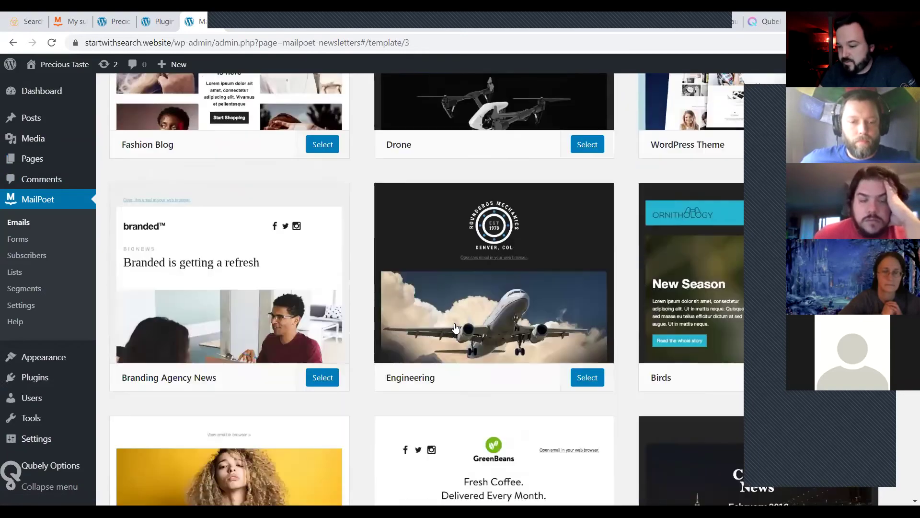
pyautogui.scroll(-4, 455, 327)
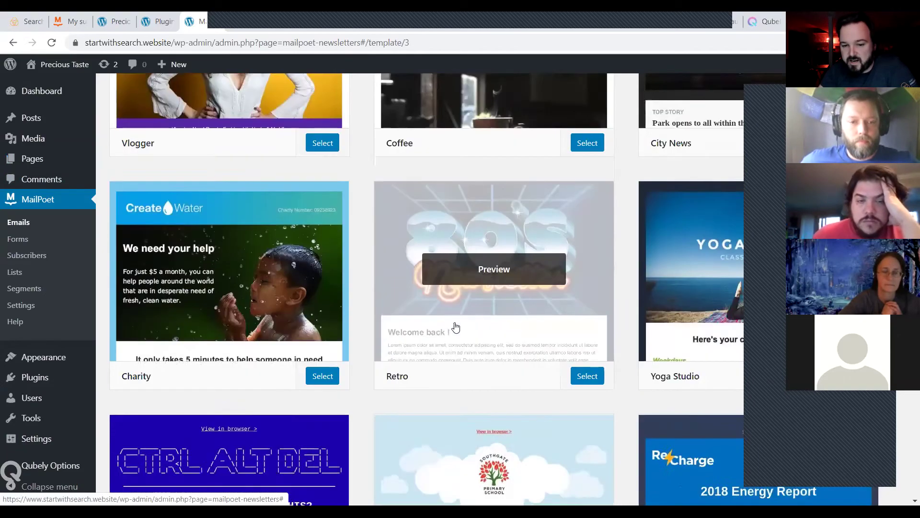
pyautogui.scroll(4, 449, 297)
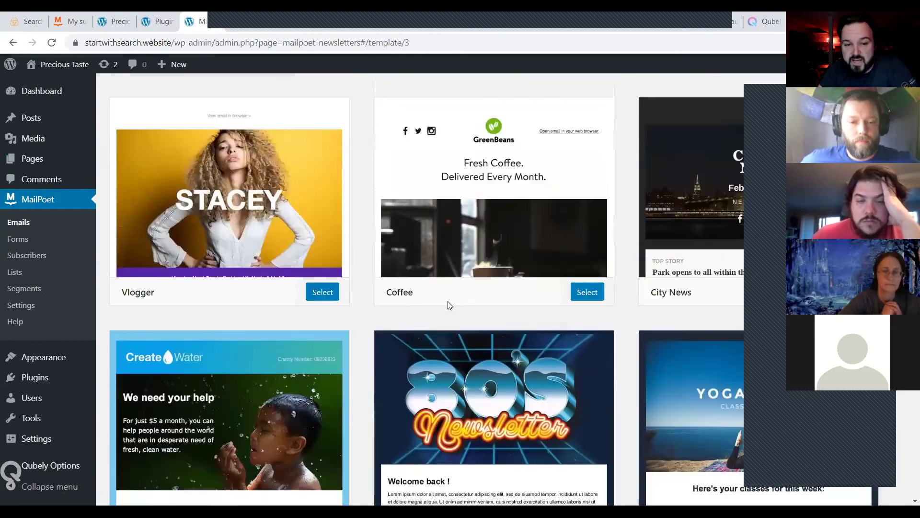
pyautogui.scroll(-9, 448, 302)
pyautogui.moveTo(449, 306)
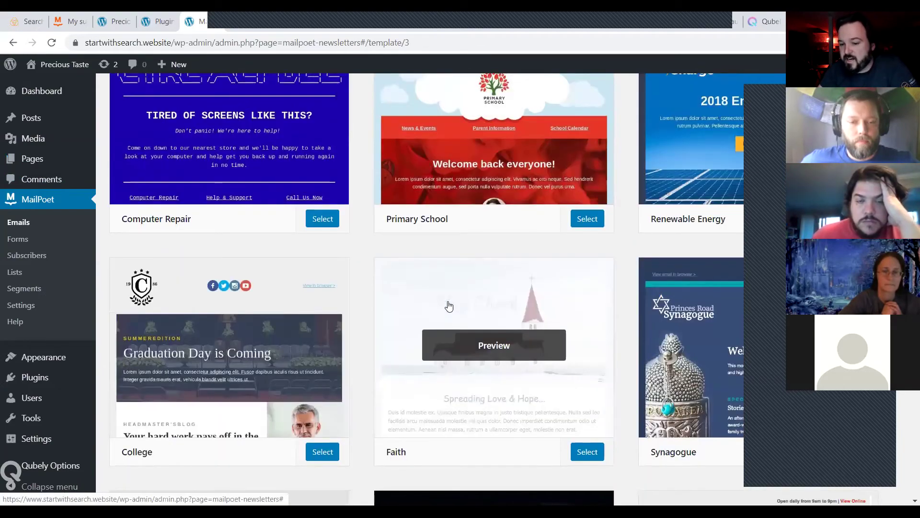
pyautogui.scroll(-20, 449, 306)
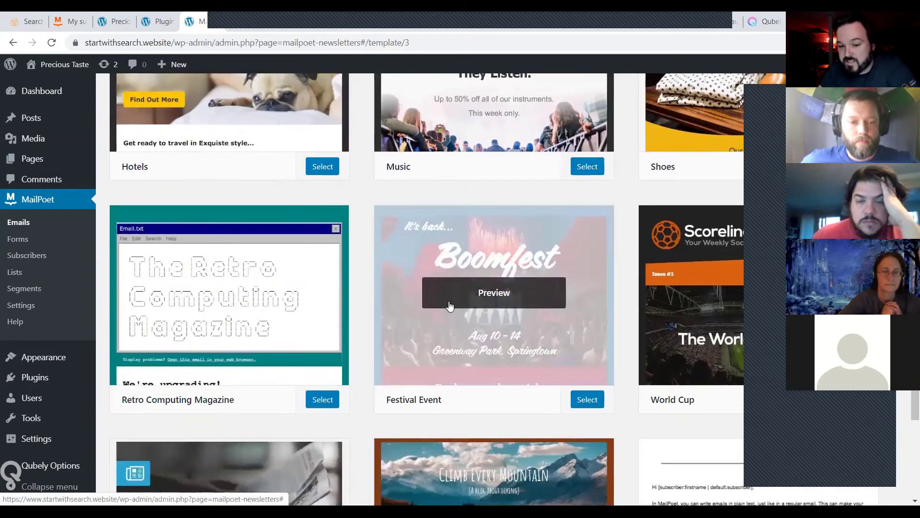
pyautogui.scroll(20, 449, 306)
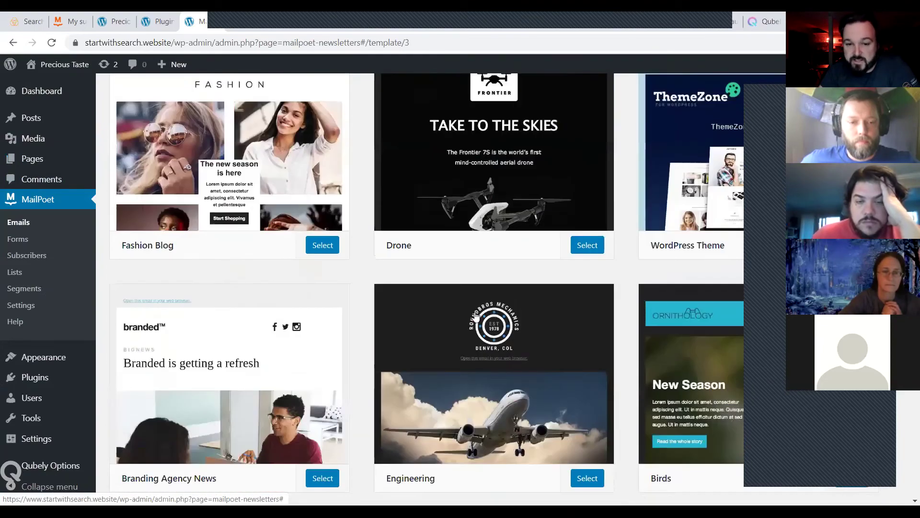
# - Look through the template designs in the Newsletters, Welcome Emails and Post Notifications categories
pyautogui.scroll(5, 477, 315)
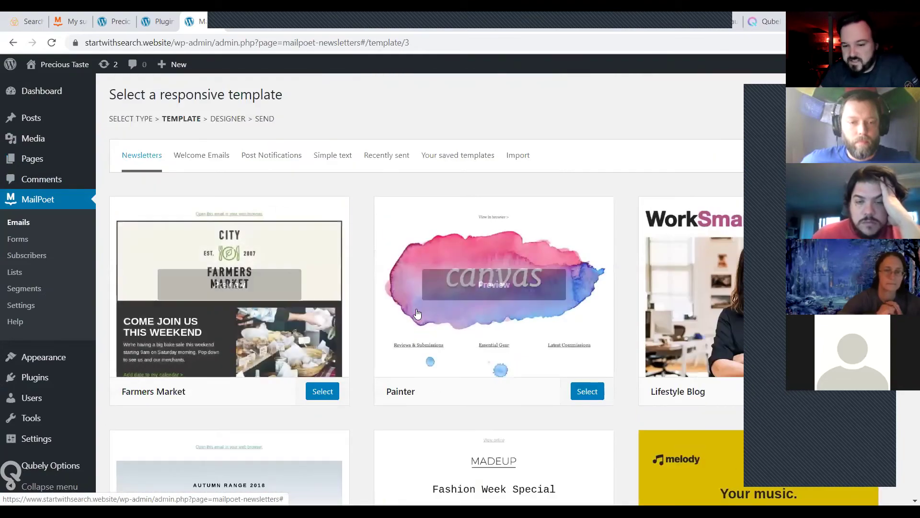
pyautogui.scroll(-5, 420, 314)
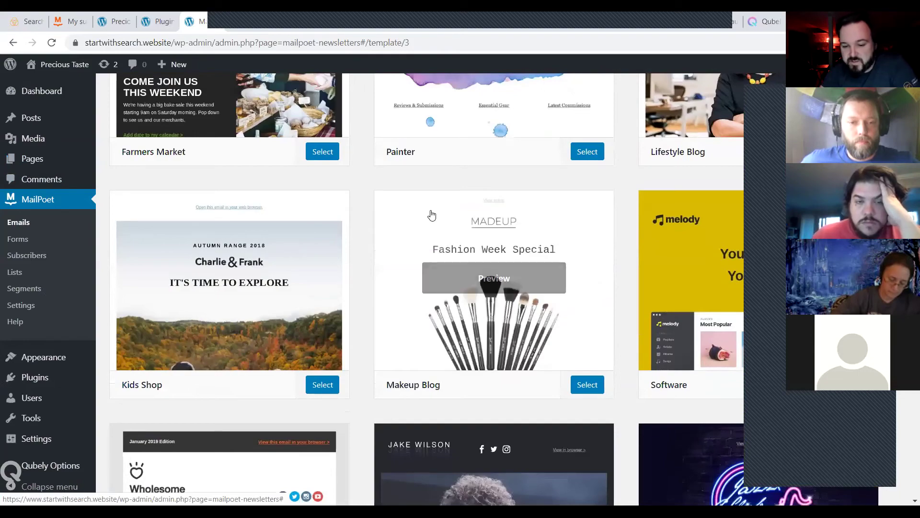
pyautogui.scroll(-3, 505, 214)
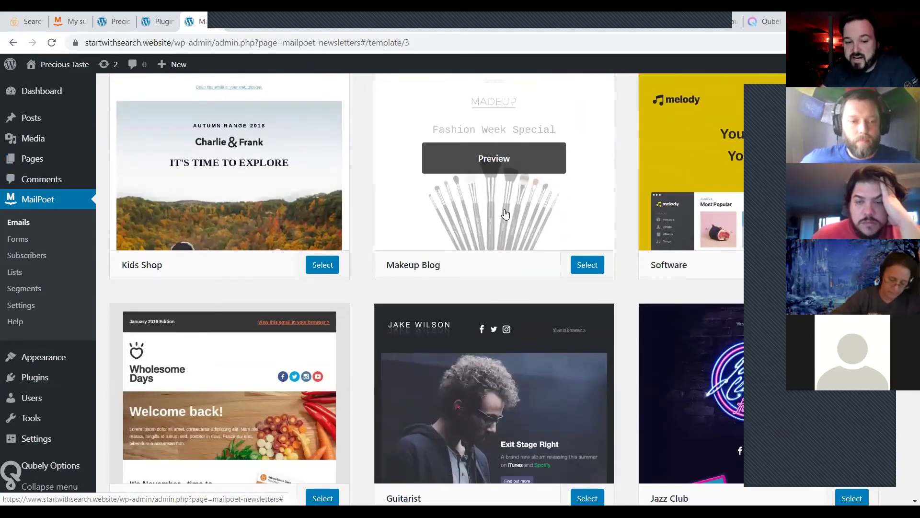
pyautogui.scroll(8, 505, 215)
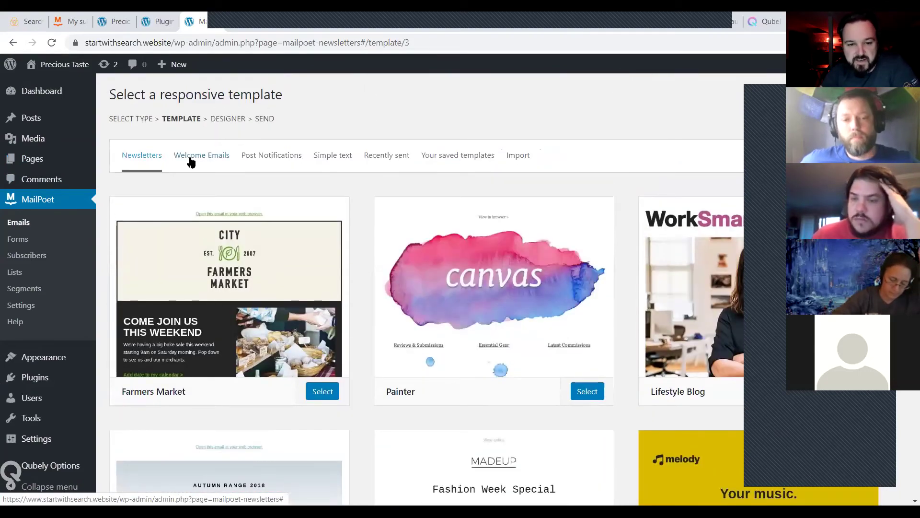
pyautogui.click(191, 158)
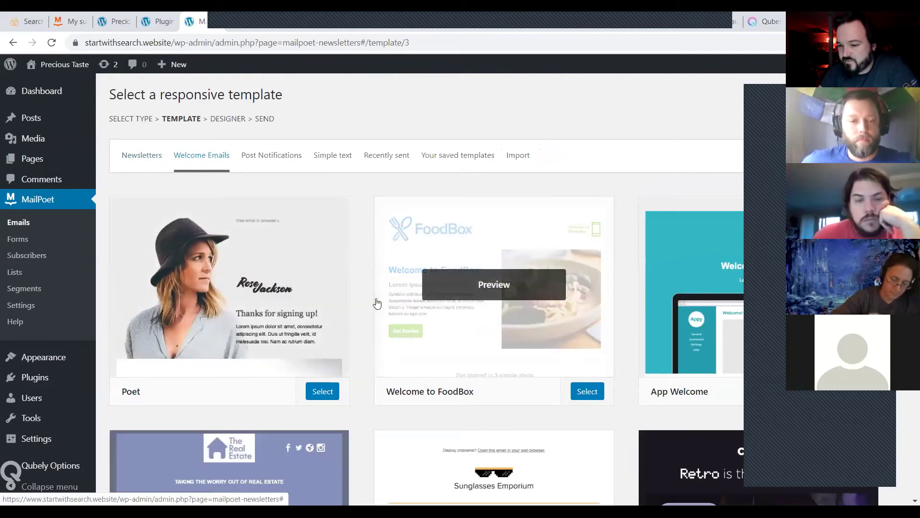
pyautogui.click(272, 153)
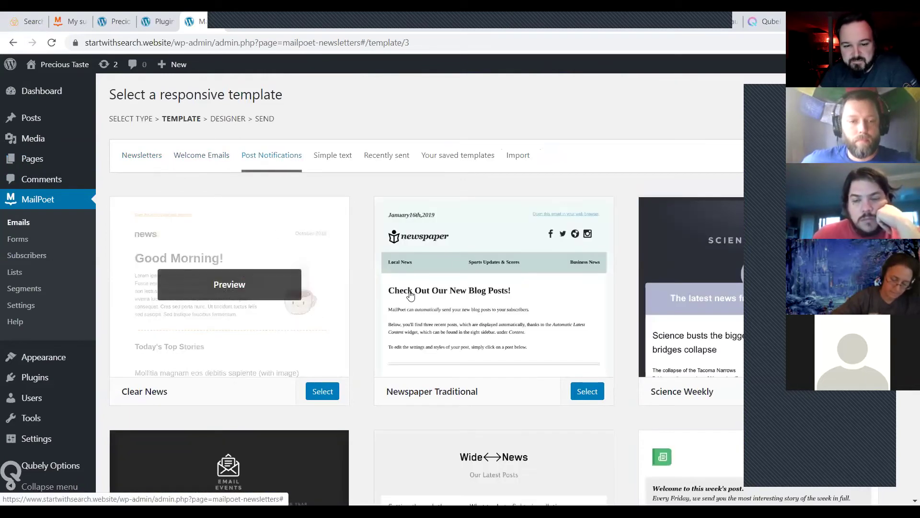
# - Look over the Simple text templates, the Recently sent category and the template import option
pyautogui.click(335, 155)
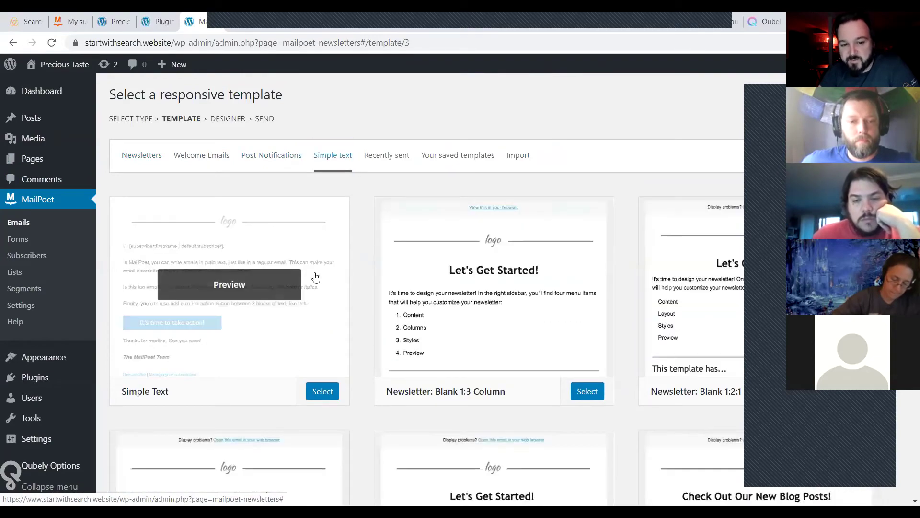
pyautogui.scroll(-9, 367, 296)
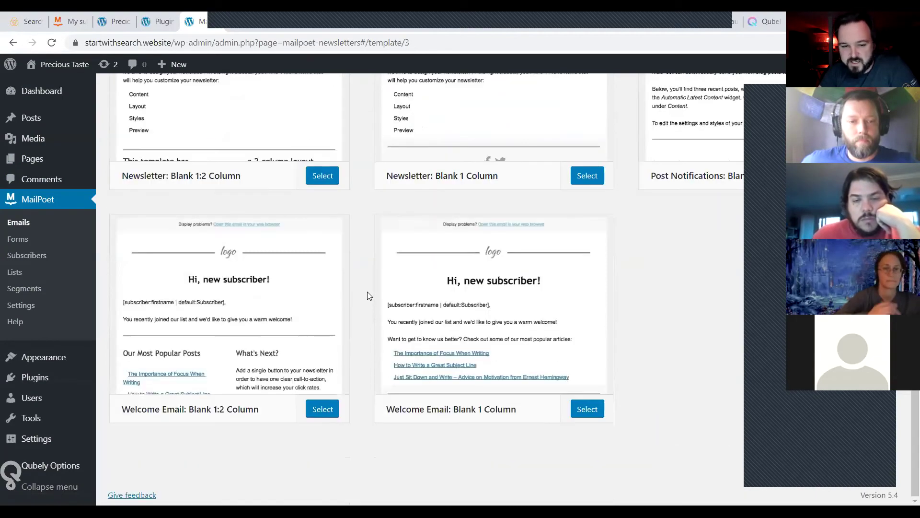
pyautogui.scroll(9, 368, 294)
pyautogui.scroll(1, 368, 292)
pyautogui.moveTo(232, 239)
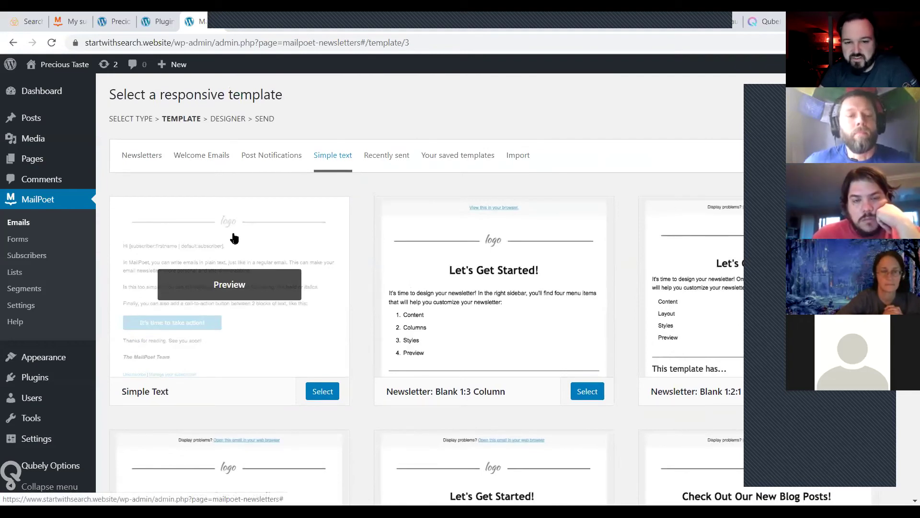
pyautogui.click(388, 156)
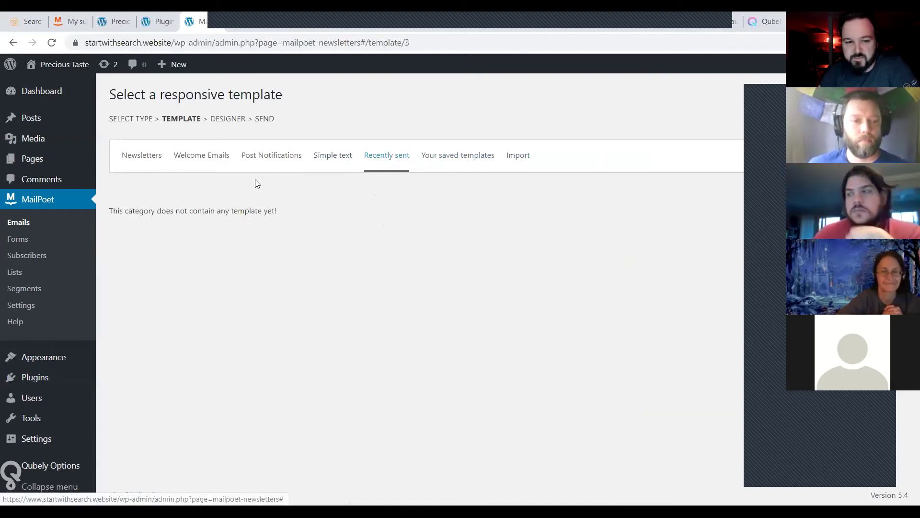
pyautogui.click(515, 162)
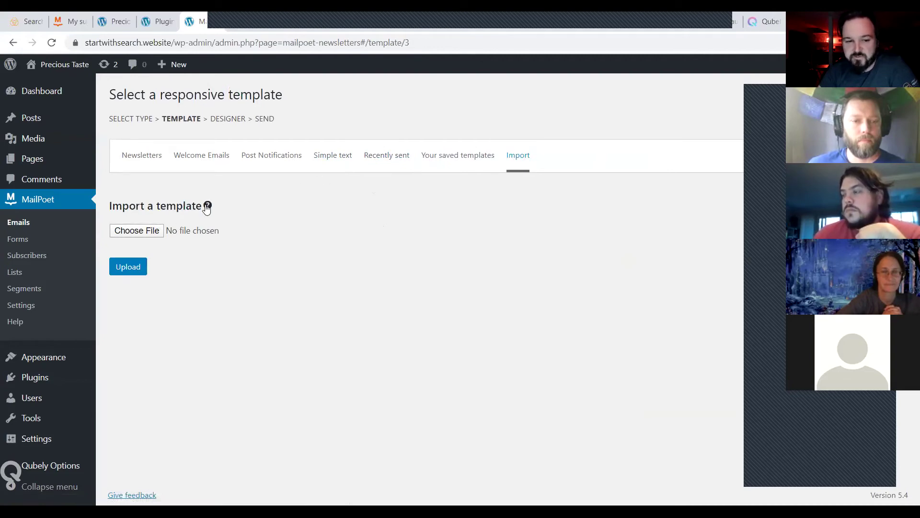
# - Return to the Post Notifications templates, preview Clear News and select it for the notification email
pyautogui.click(196, 158)
pyautogui.click(267, 155)
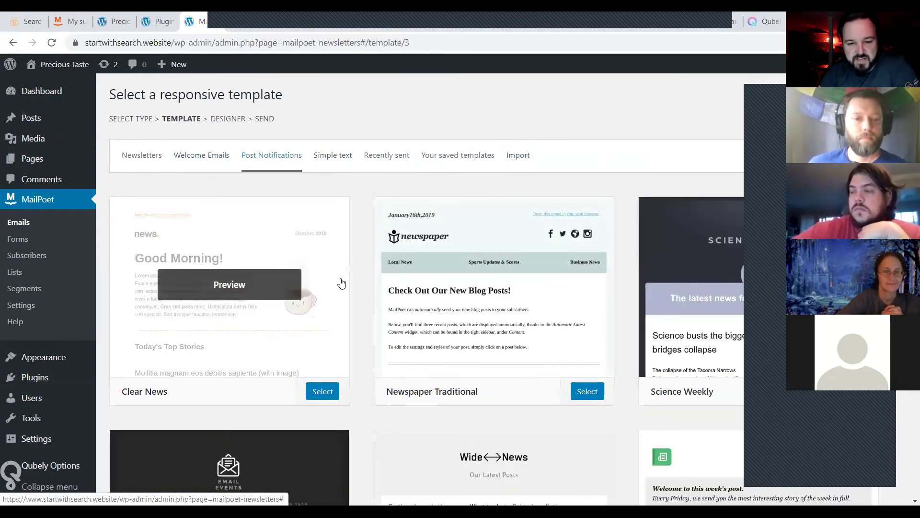
pyautogui.scroll(-8, 268, 277)
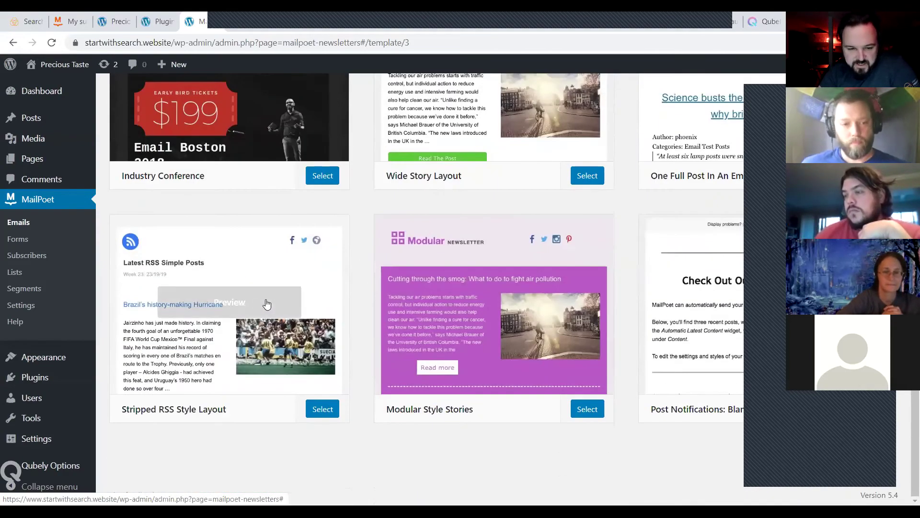
pyautogui.scroll(4, 263, 307)
pyautogui.scroll(-4, 258, 309)
pyautogui.scroll(8, 258, 308)
pyautogui.click(230, 281)
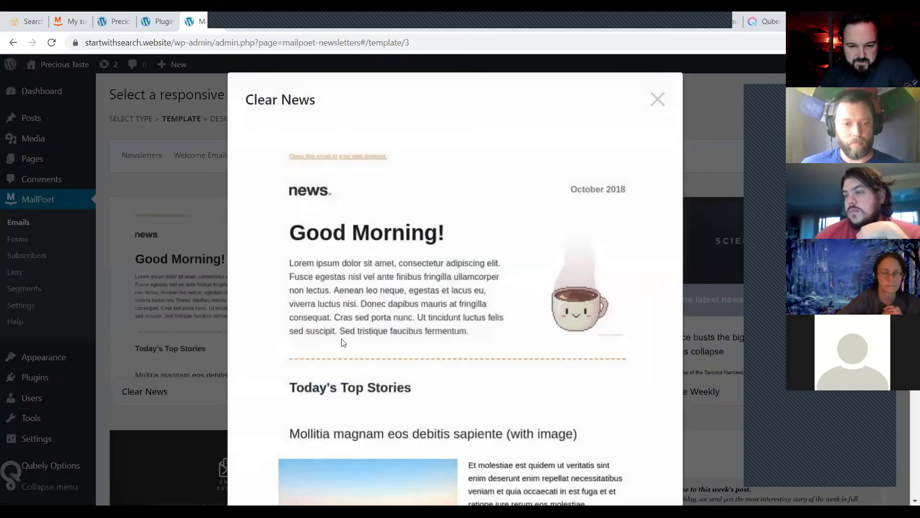
pyautogui.click(660, 105)
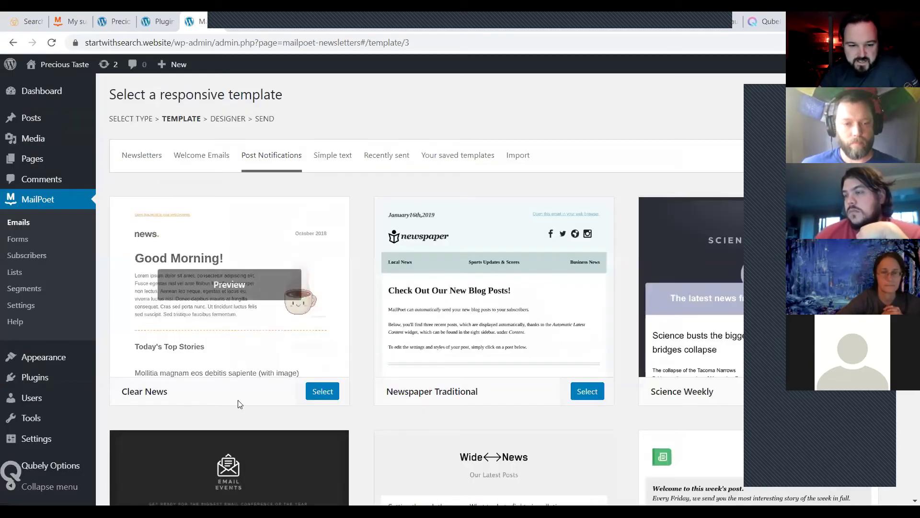
pyautogui.click(320, 391)
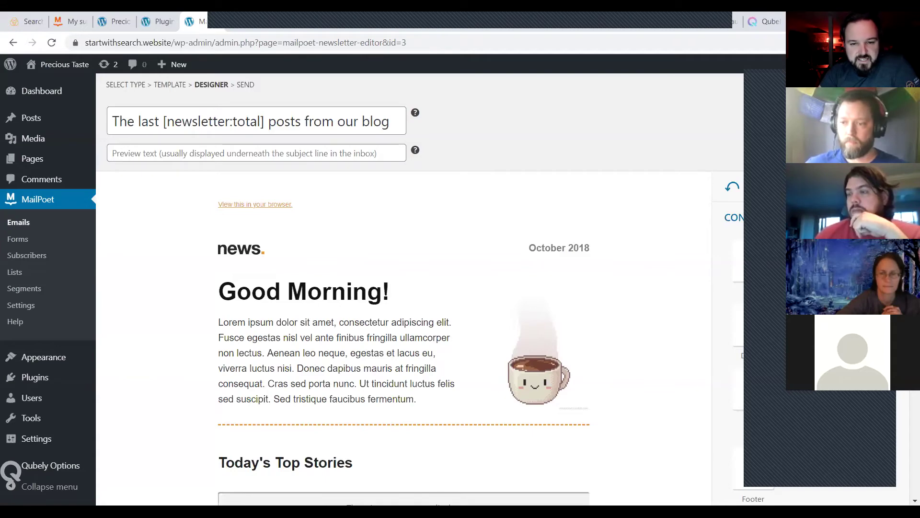
# - Read the help for the preview text and look through the shortcode categories available for the "View this in your browser." text
pyautogui.click(168, 123)
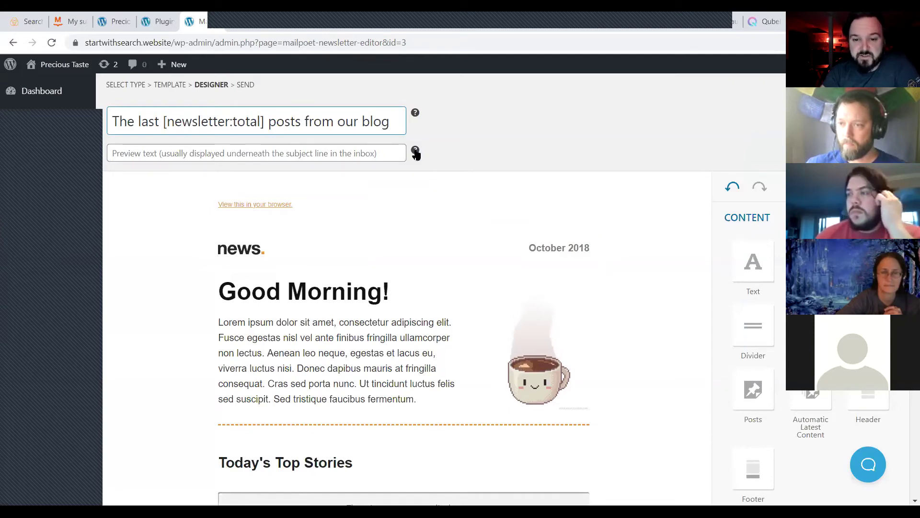
pyautogui.moveTo(415, 151)
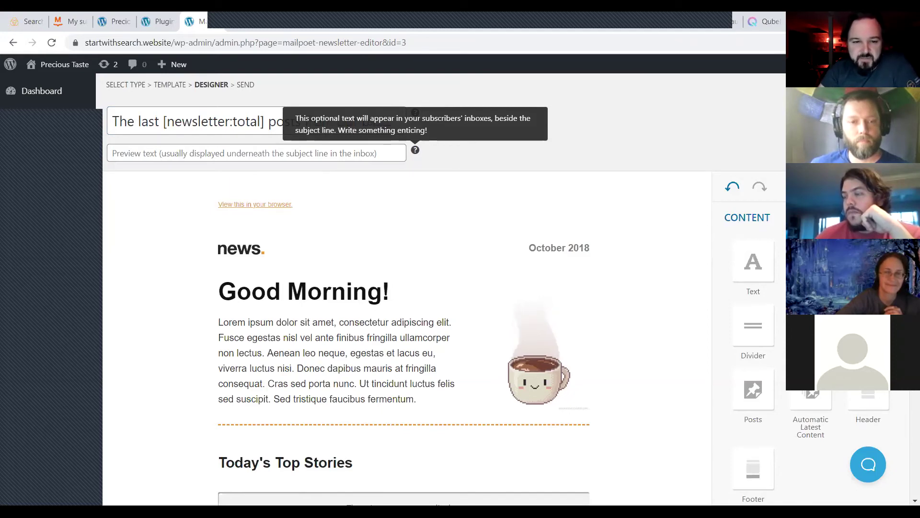
pyautogui.moveTo(313, 206)
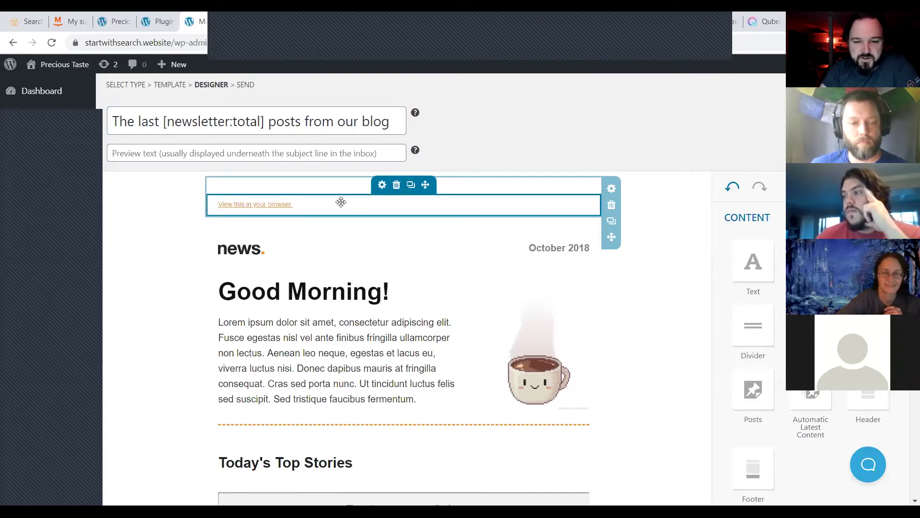
pyautogui.click(307, 186)
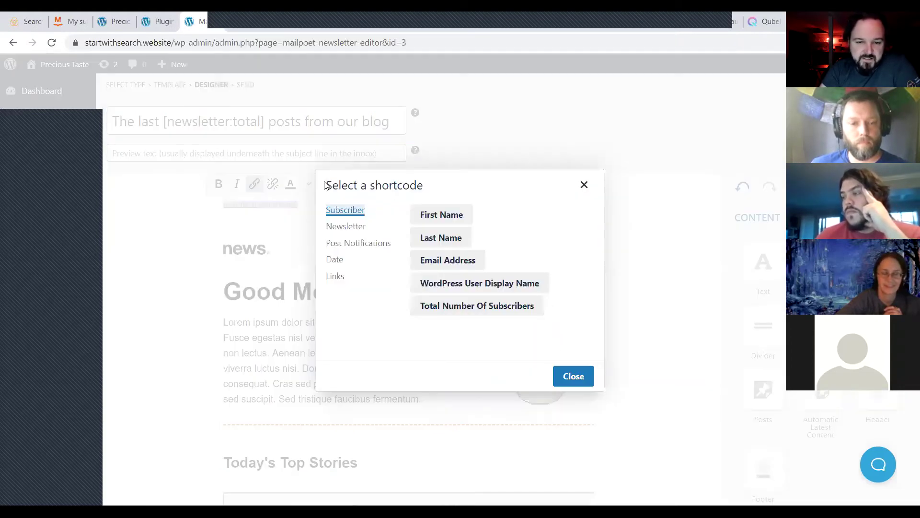
pyautogui.click(336, 277)
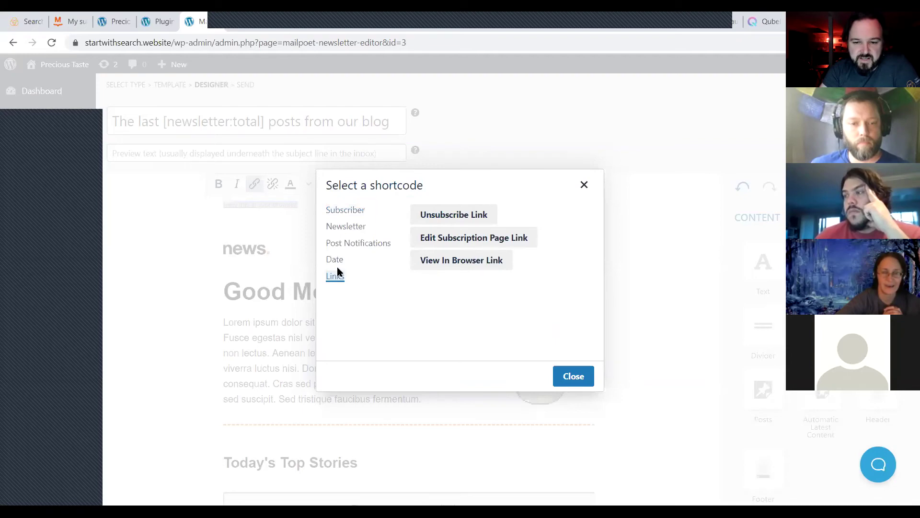
pyautogui.click(334, 259)
pyautogui.click(344, 243)
pyautogui.click(346, 227)
pyautogui.click(346, 210)
pyautogui.click(584, 184)
# - Open the post selection settings of the block under Today's Top Stories and check the categories and tags offered for filtering
pyautogui.scroll(-1, 698, 289)
pyautogui.scroll(-2, 698, 289)
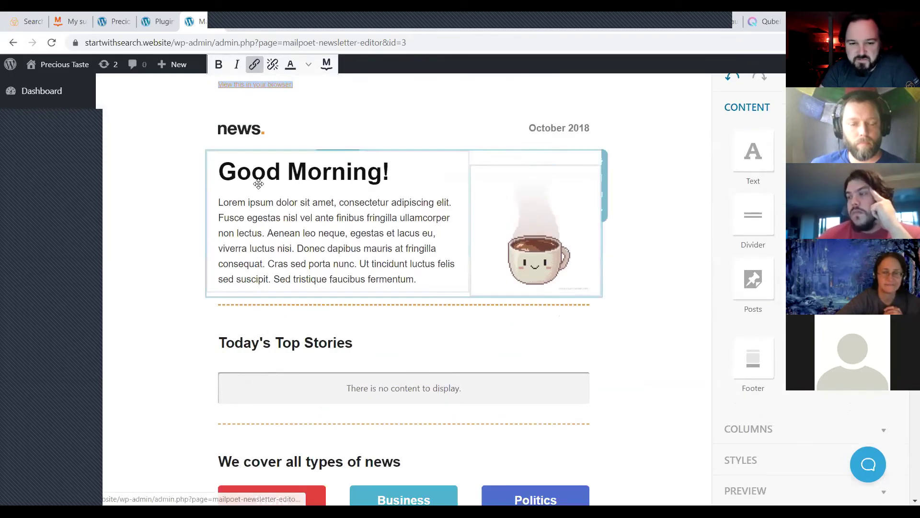
pyautogui.scroll(-4, 374, 259)
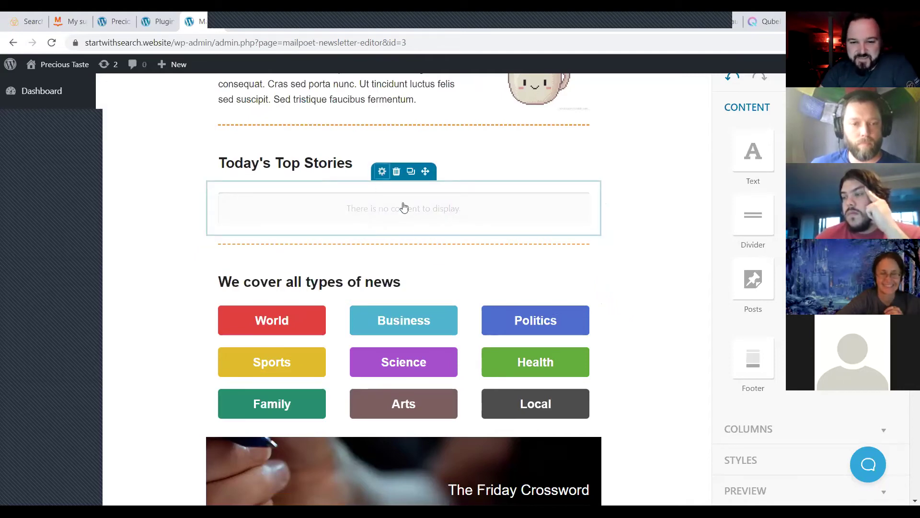
pyautogui.click(382, 171)
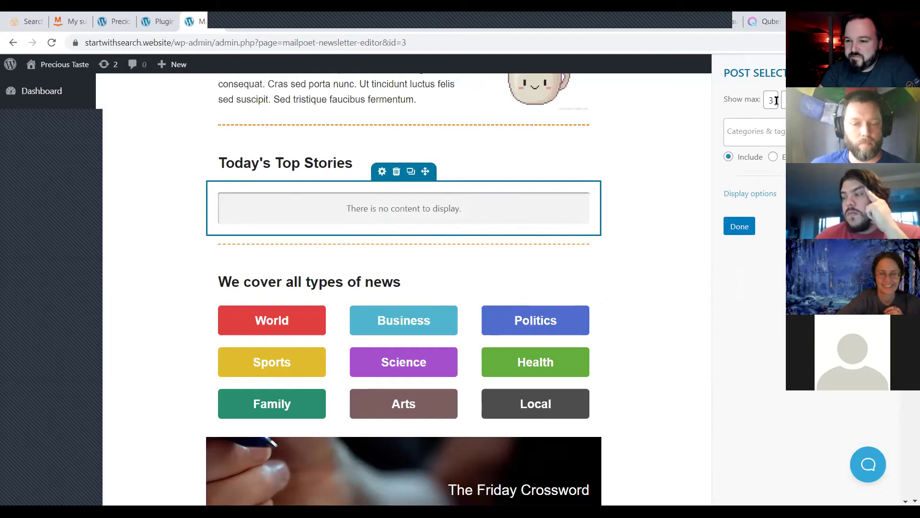
pyautogui.click(755, 131)
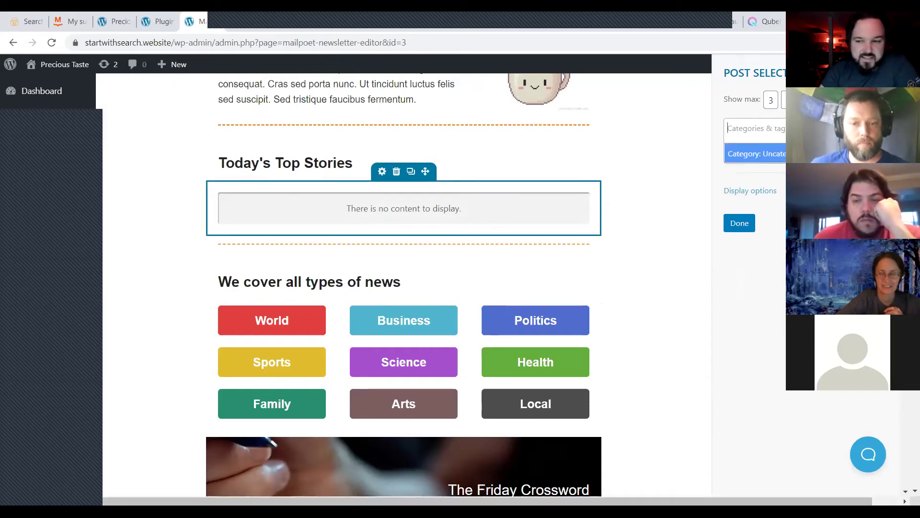
pyautogui.press('Escape')
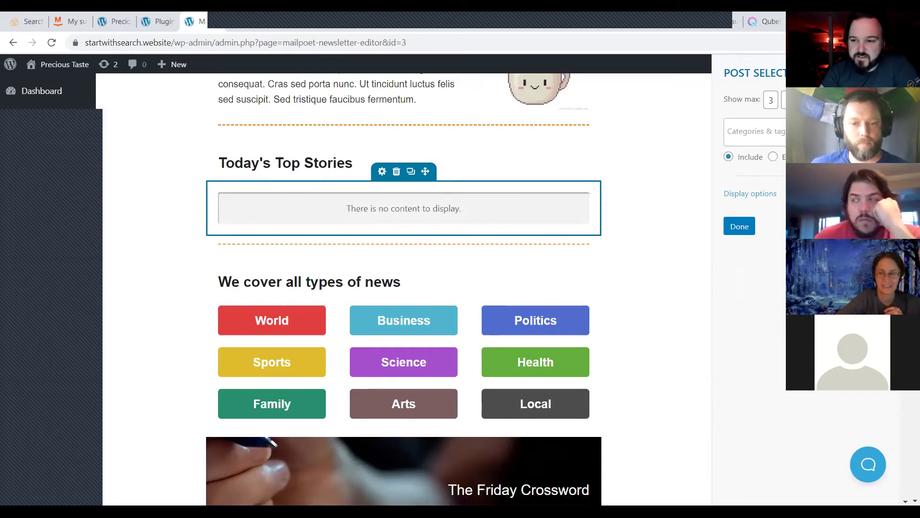
pyautogui.click(776, 133)
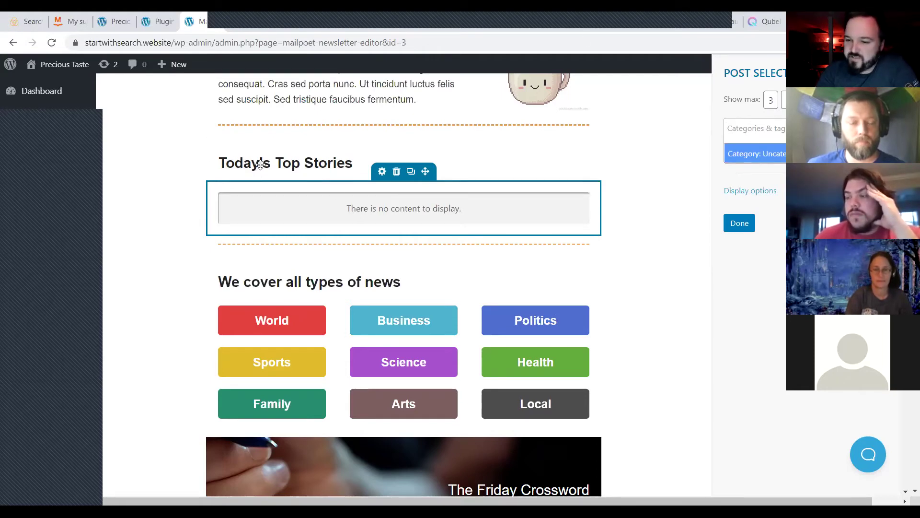
# - Expand the posts block's display options and examine the title, author, categories, "Read more", sorting and divider settings
pyautogui.click(753, 190)
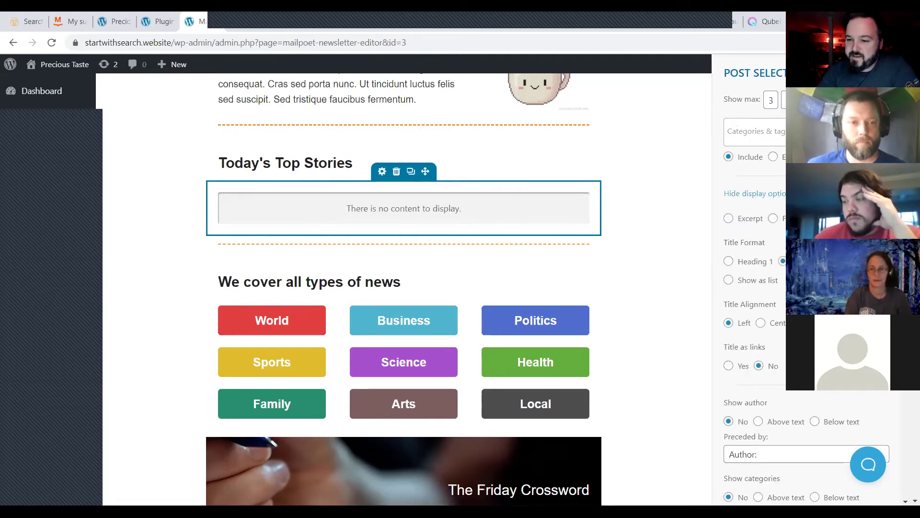
pyautogui.scroll(-1, 805, 287)
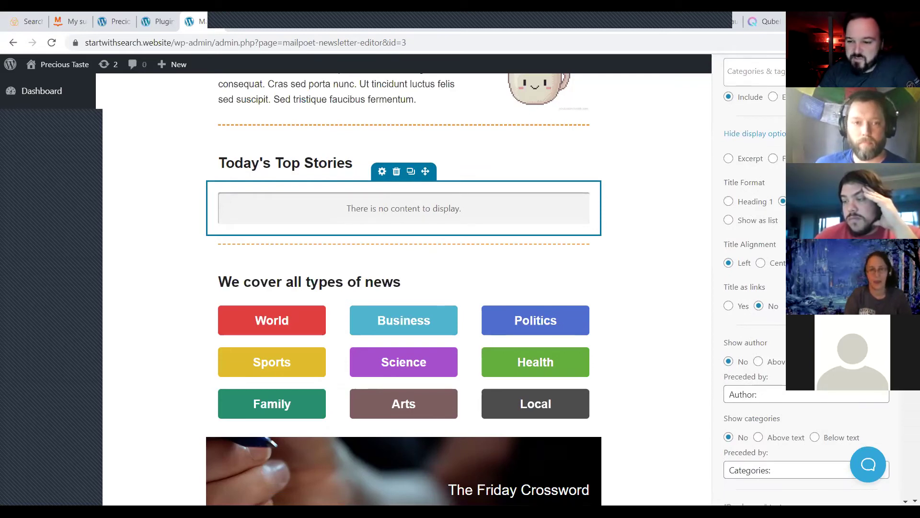
pyautogui.scroll(-1, 752, 288)
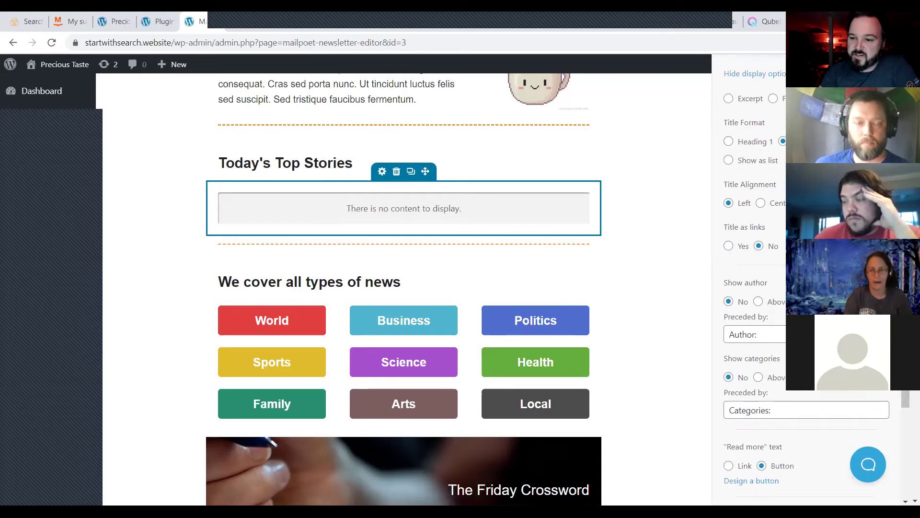
pyautogui.scroll(1, 752, 287)
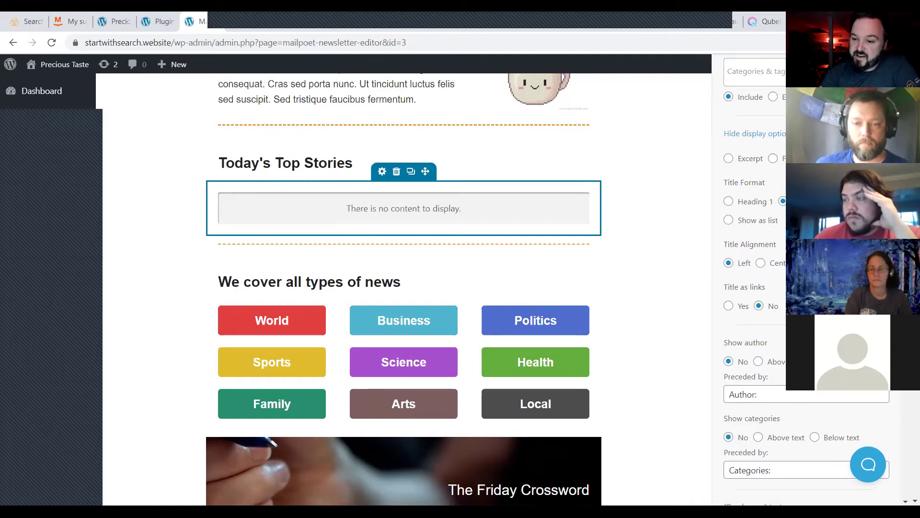
pyautogui.scroll(-1, 773, 268)
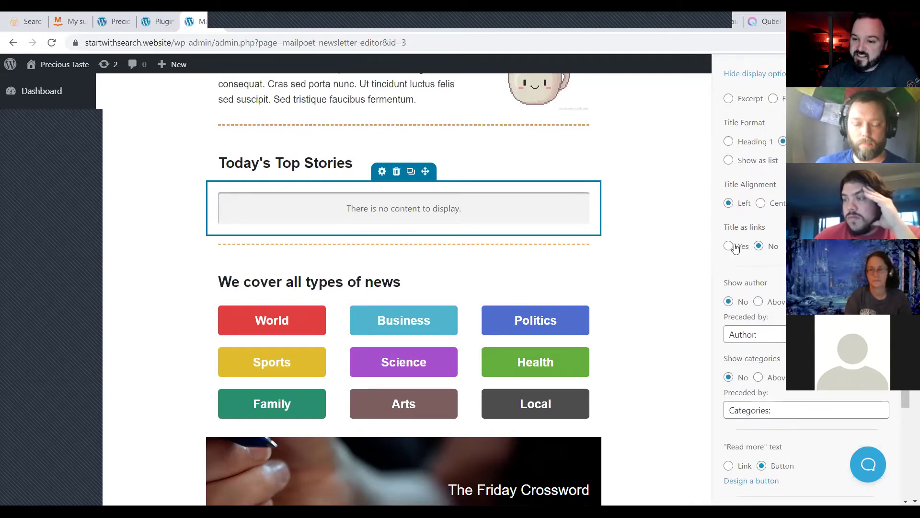
pyautogui.scroll(-2, 746, 236)
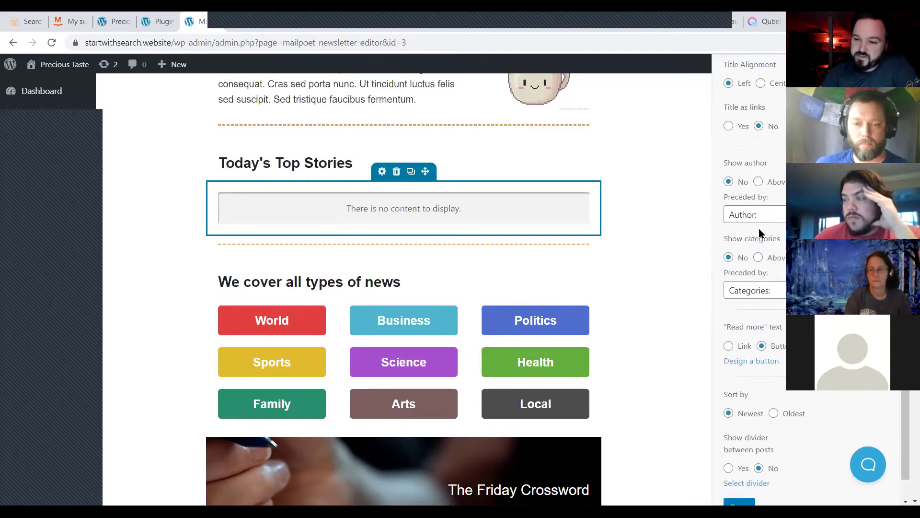
pyautogui.scroll(-1, 752, 269)
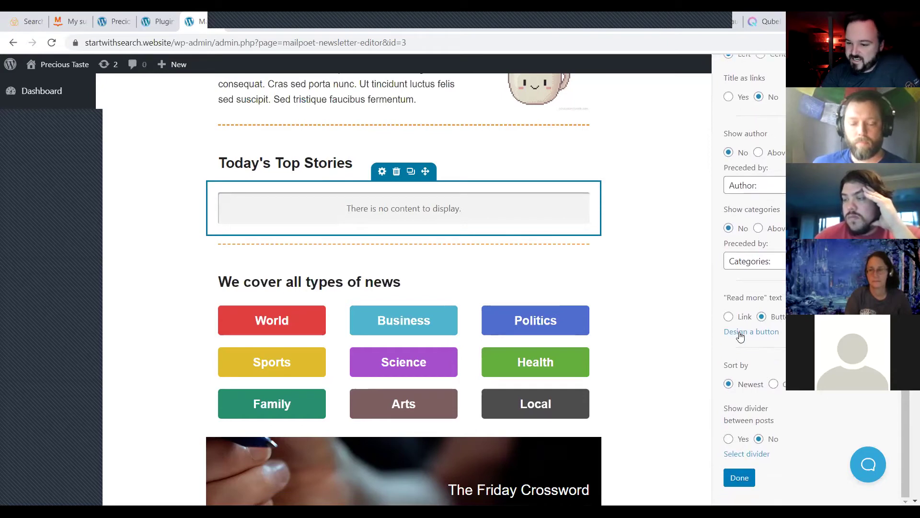
pyautogui.scroll(-4, 740, 350)
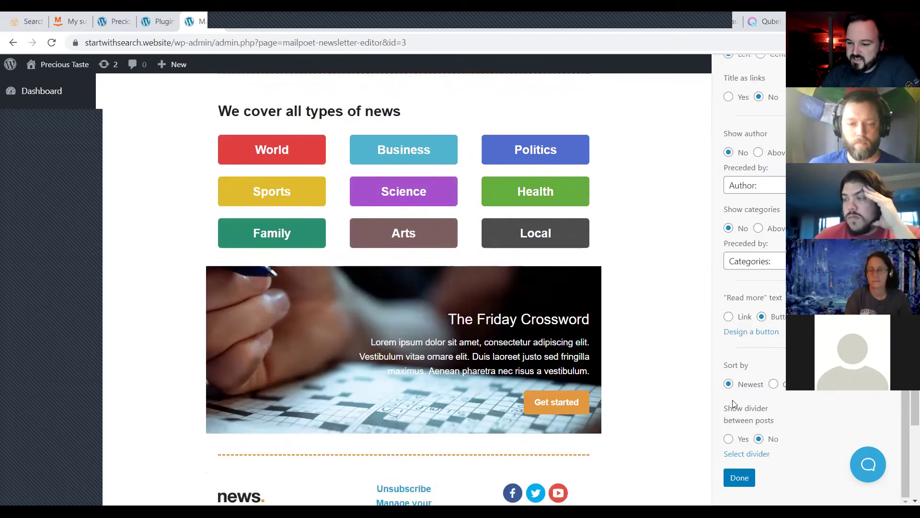
# - Check the divider styles, thickness and colour options offered for the posts block, and close its settings
pyautogui.click(752, 453)
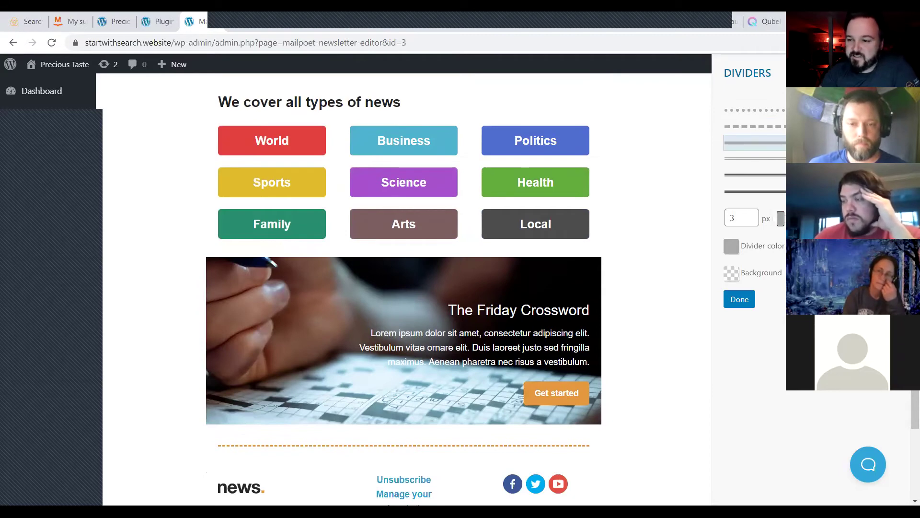
pyautogui.press('Escape')
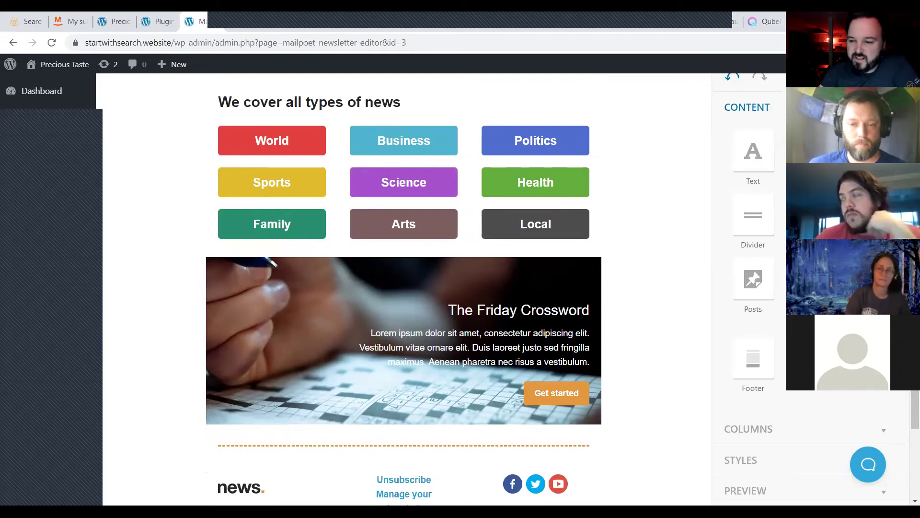
pyautogui.scroll(-1, 403, 287)
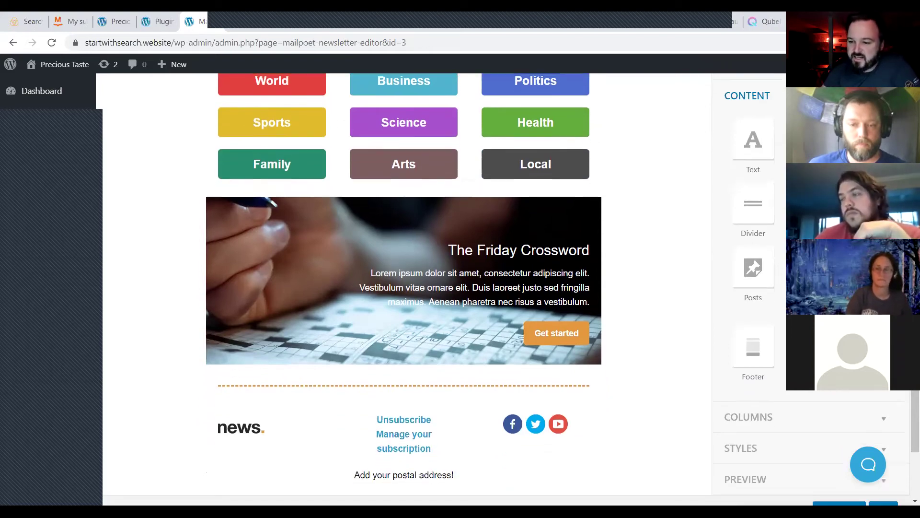
pyautogui.scroll(1, 404, 288)
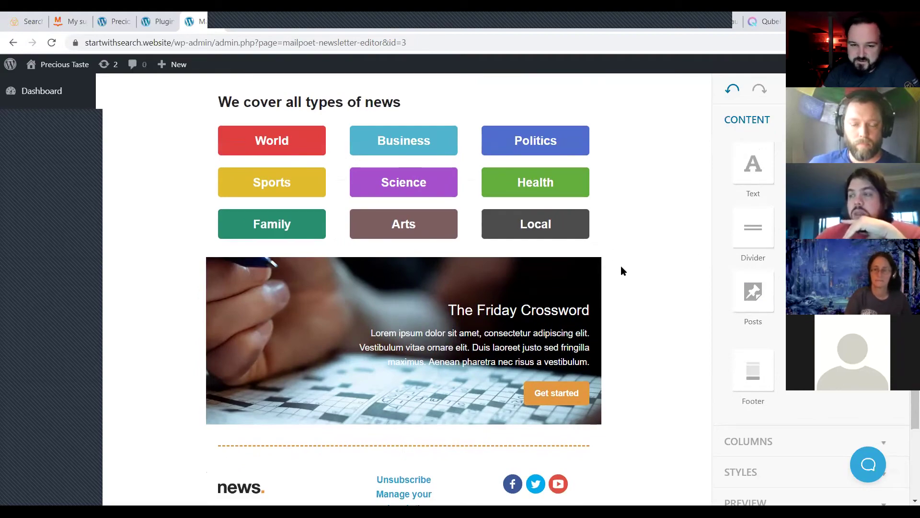
# - Try a second automatic posts block below the one under Today's Top Stories, check its post selection settings and delete it
pyautogui.scroll(2, 621, 265)
pyautogui.moveTo(753, 291); pyautogui.dragTo(351, 177)
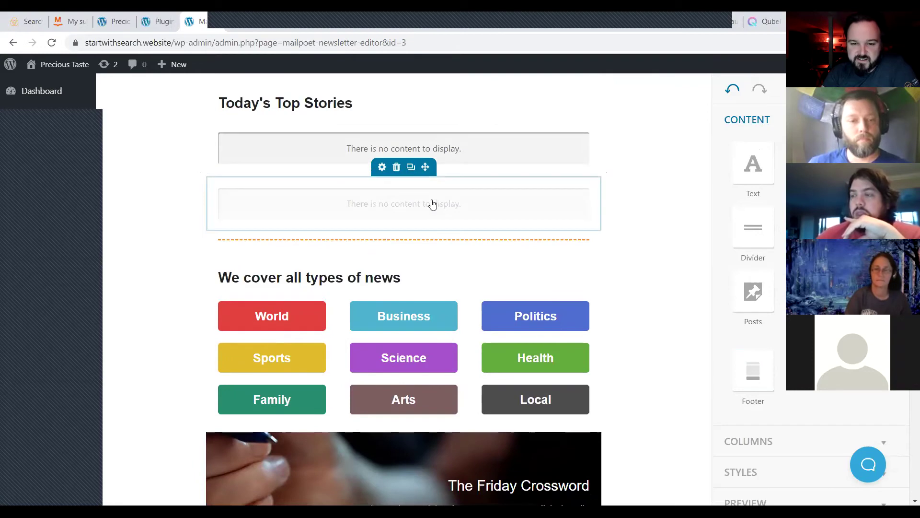
pyautogui.click(382, 167)
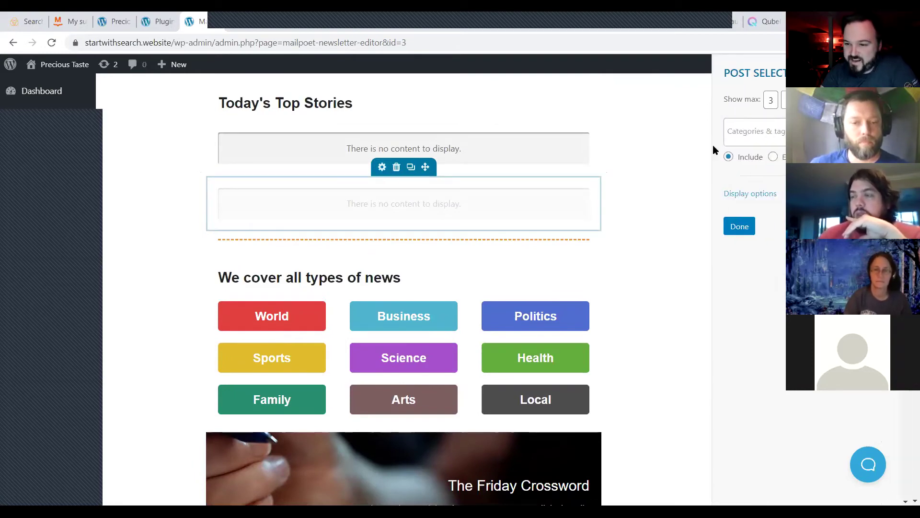
pyautogui.click(740, 227)
pyautogui.moveTo(438, 200)
pyautogui.mouseDown()
pyautogui.moveTo(396, 156)
pyautogui.moveTo(430, 205)
pyautogui.mouseUp()
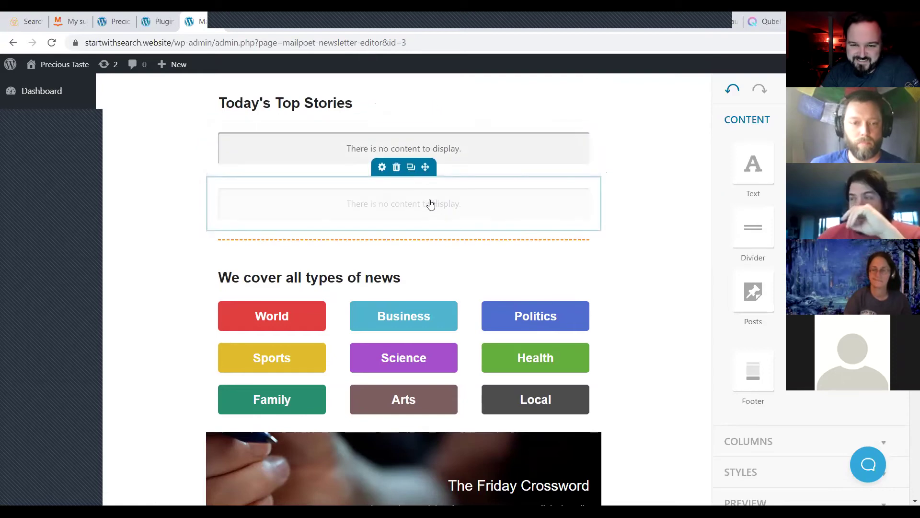
pyautogui.click(397, 166)
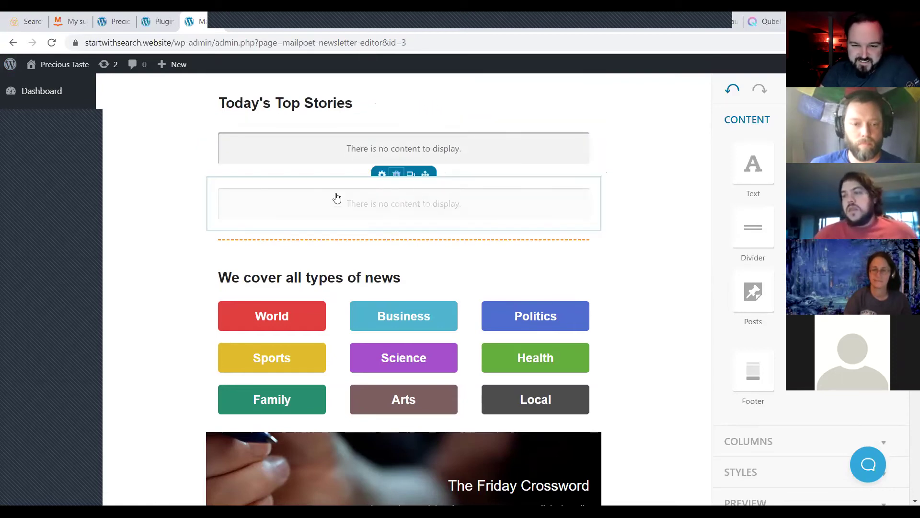
pyautogui.click(390, 170)
pyautogui.click(390, 170)
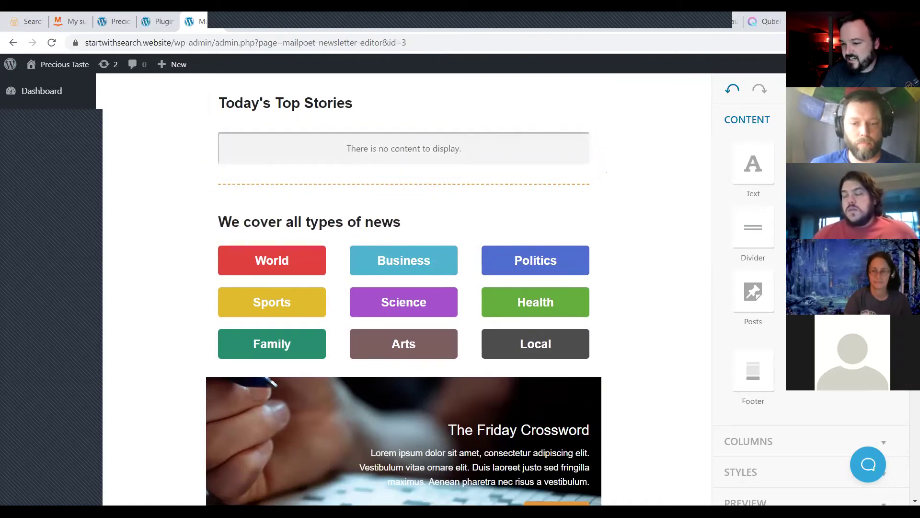
# - Try inserting a Posts block for hand-picked posts above "We cover all types of news" and delete it again
pyautogui.scroll(4, 404, 288)
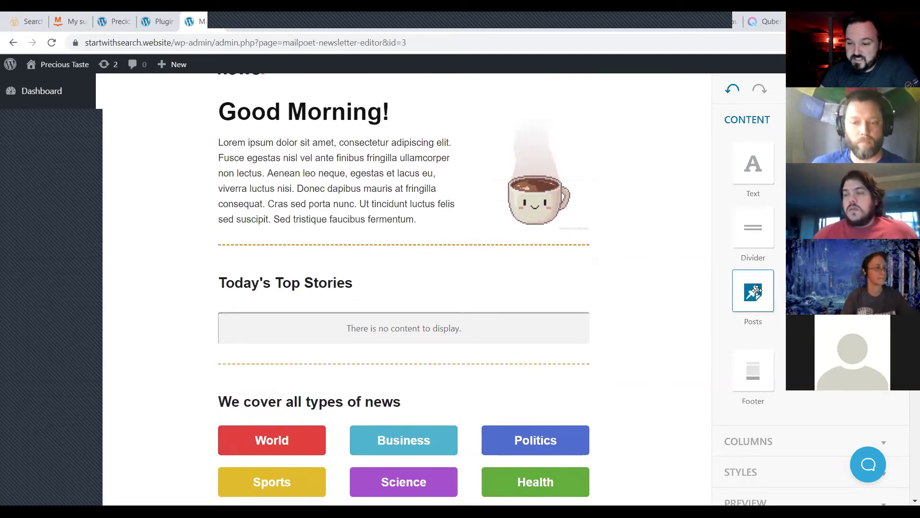
pyautogui.moveTo(757, 290); pyautogui.dragTo(394, 317)
pyautogui.moveTo(753, 292); pyautogui.dragTo(339, 314)
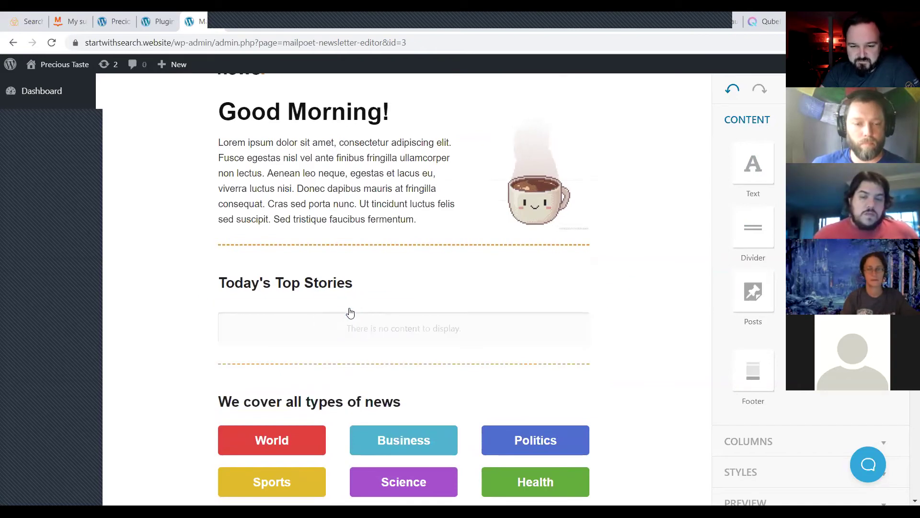
pyautogui.moveTo(752, 293); pyautogui.dragTo(440, 369)
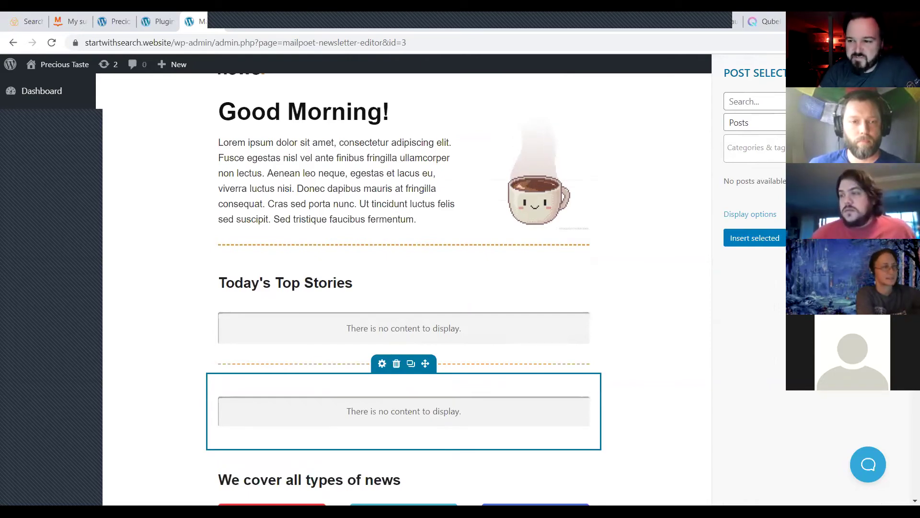
pyautogui.click(396, 363)
# - Examine the column layouts and the font, link, line height and background styles available for the email
pyautogui.scroll(-4, 403, 288)
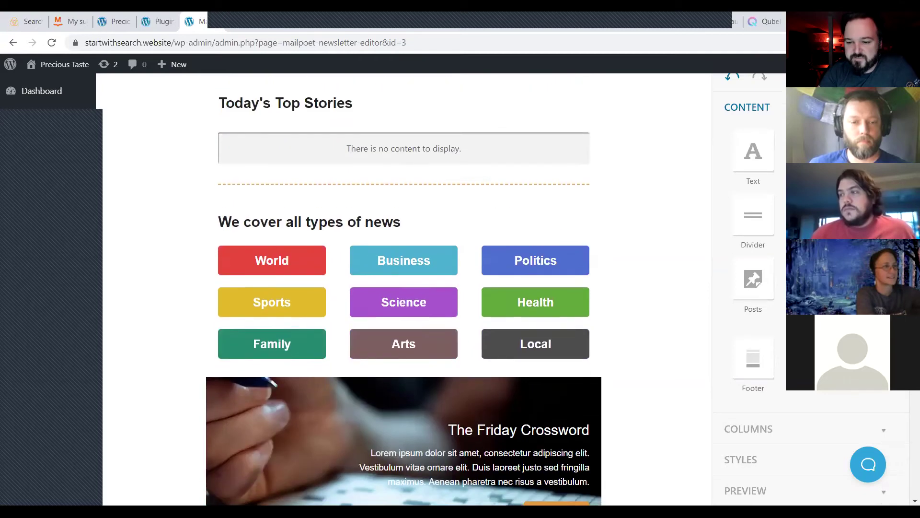
pyautogui.click(760, 432)
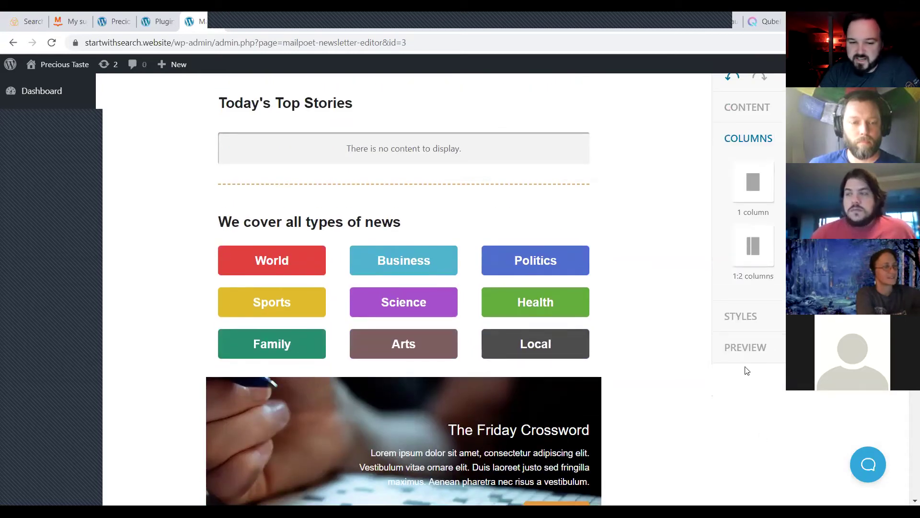
pyautogui.click(752, 324)
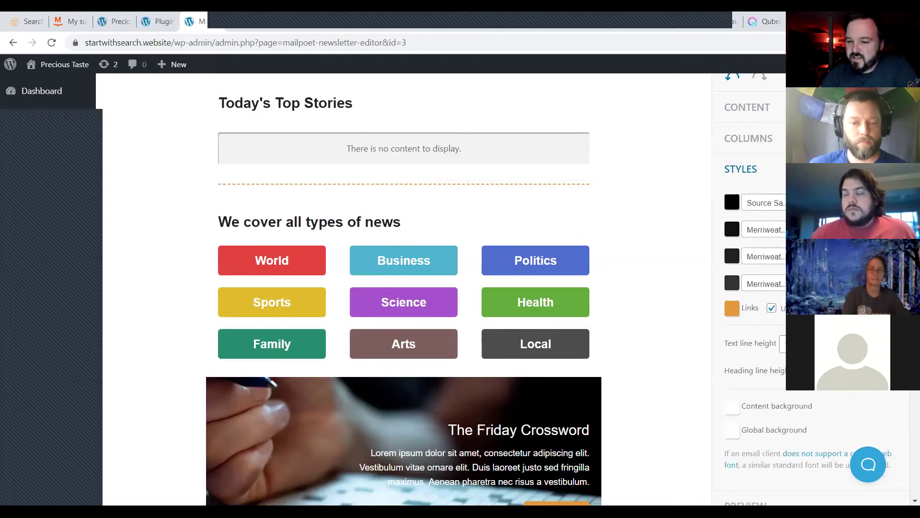
pyautogui.scroll(-5, 815, 384)
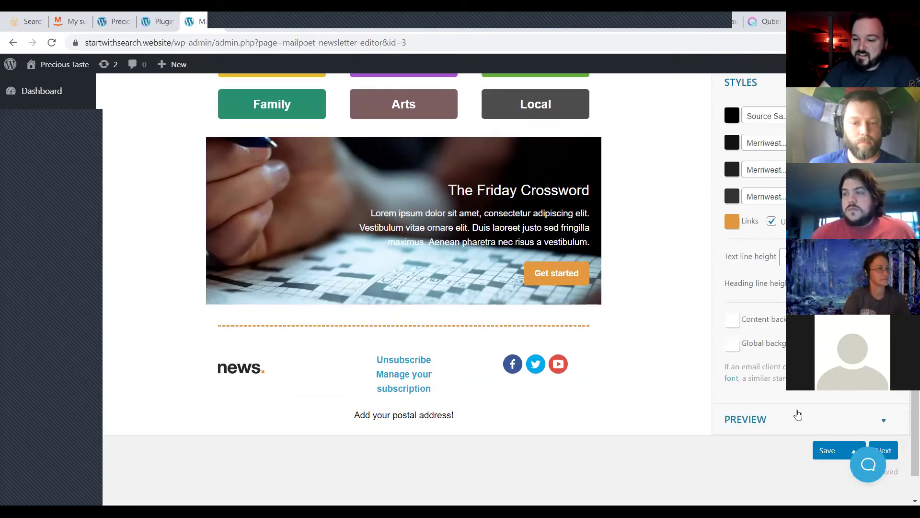
pyautogui.scroll(12, 376, 335)
# - Reopen the settings of the posts block under Today's Top Stories for another look and close them
pyautogui.scroll(-3, 376, 340)
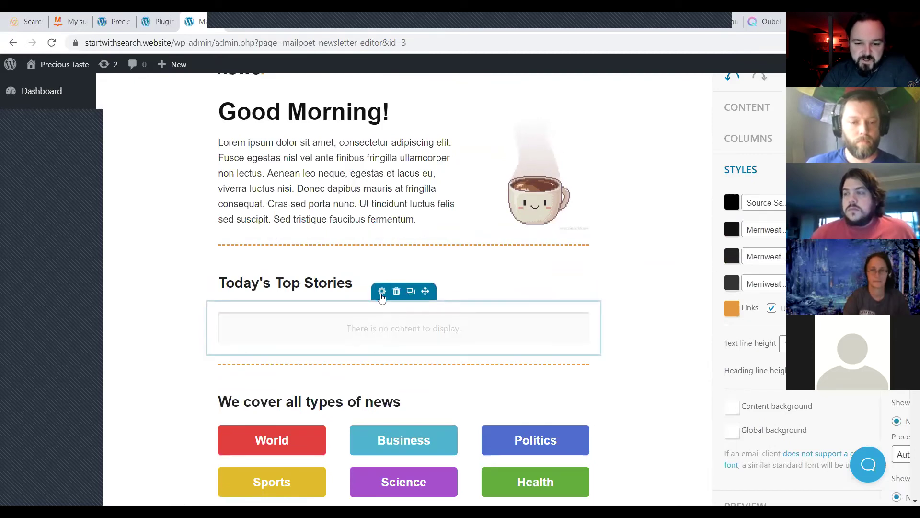
pyautogui.click(382, 291)
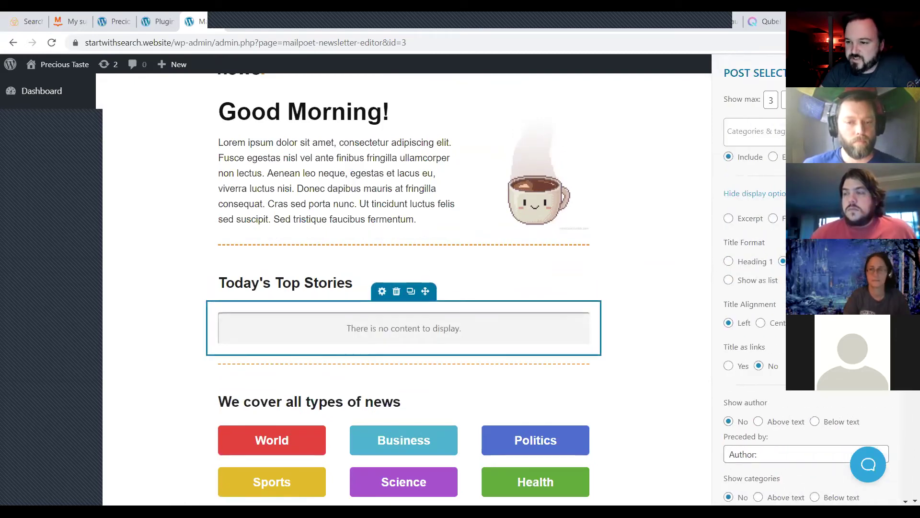
pyautogui.click(558, 234)
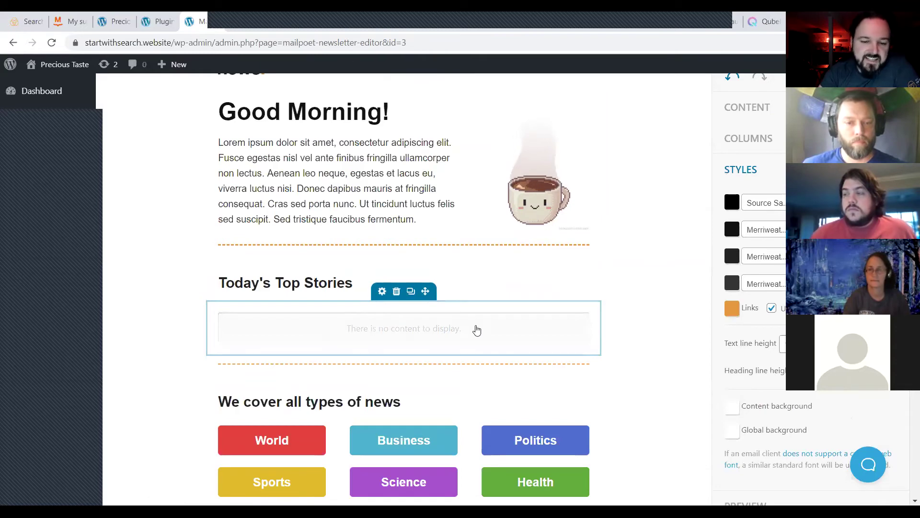
# - Continue to the post notification's final details and review the subject line, frequency, lists, sender, reply-to and Google Analytics fields
pyautogui.scroll(-10, 474, 327)
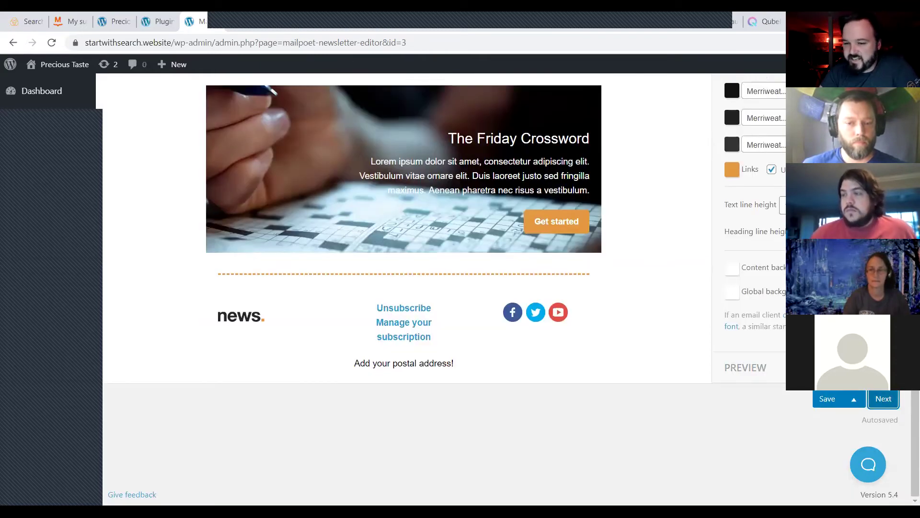
pyautogui.click(883, 398)
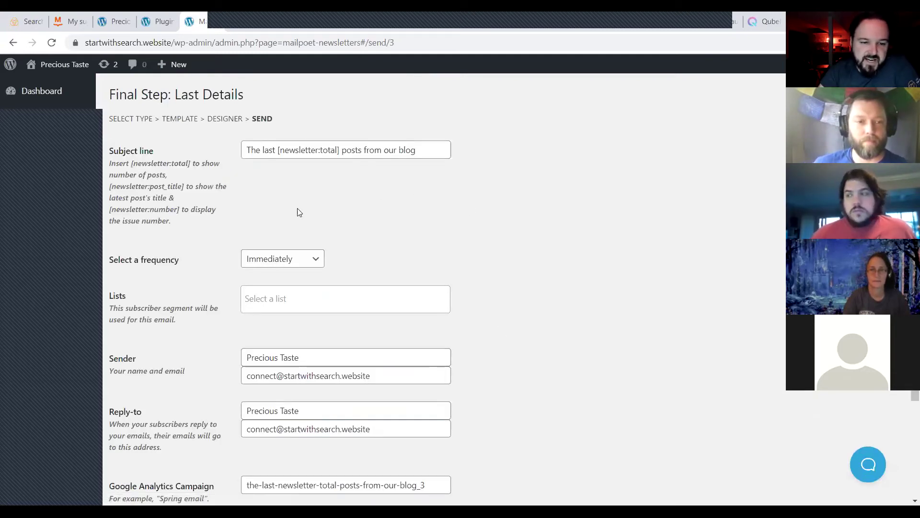
pyautogui.scroll(-3, 346, 219)
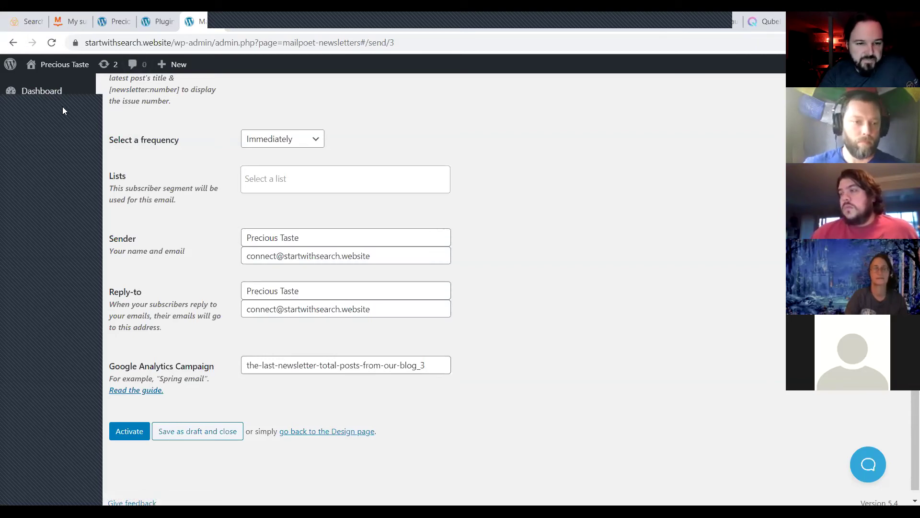
# - Go to the list of welcome emails and open the inactive "Subject" email in the designer
pyautogui.click(14, 223)
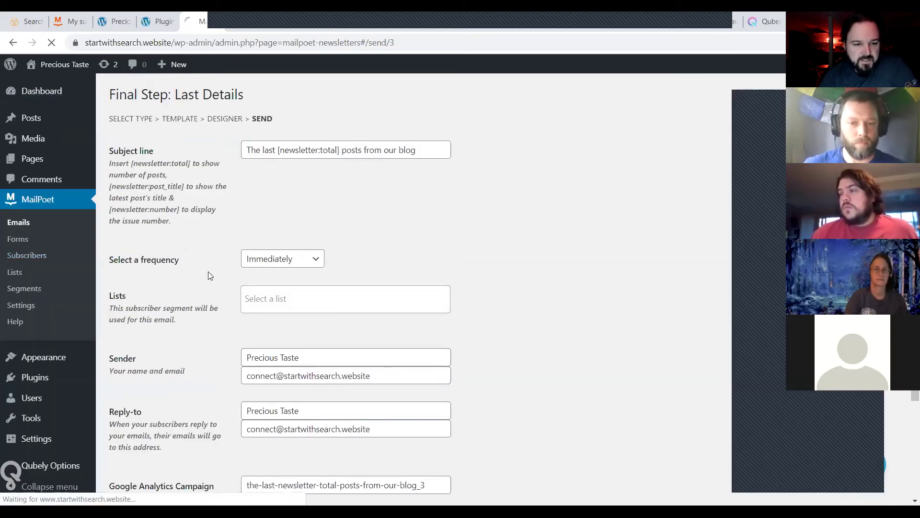
pyautogui.click(212, 123)
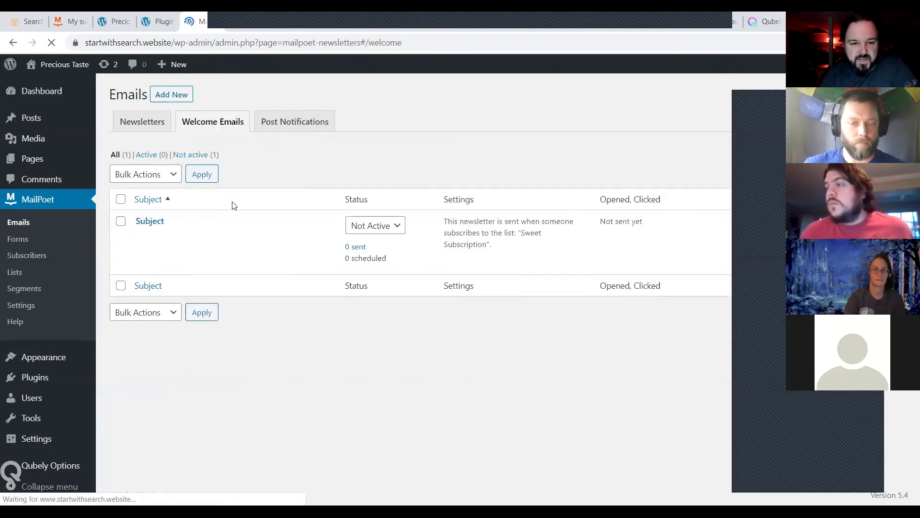
pyautogui.click(150, 223)
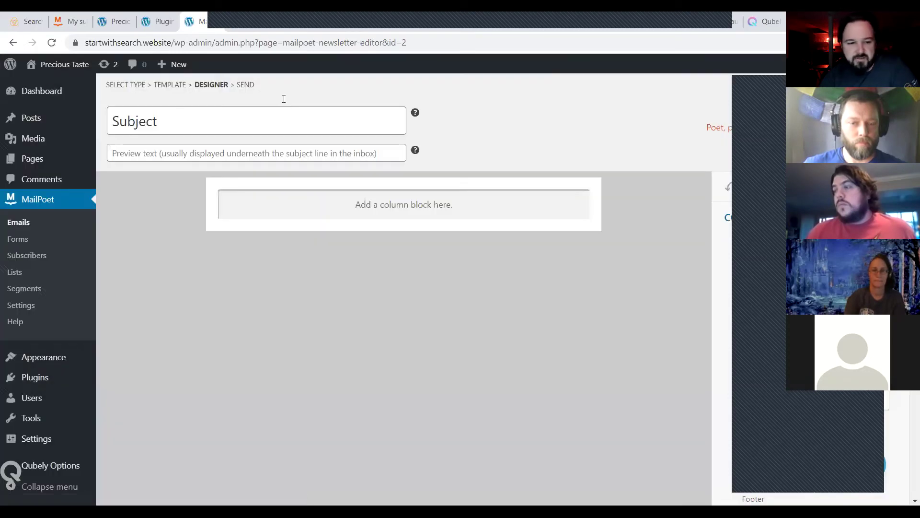
# - Return to the welcome emails list and move the "Subject" email to the trash
pyautogui.click(58, 221)
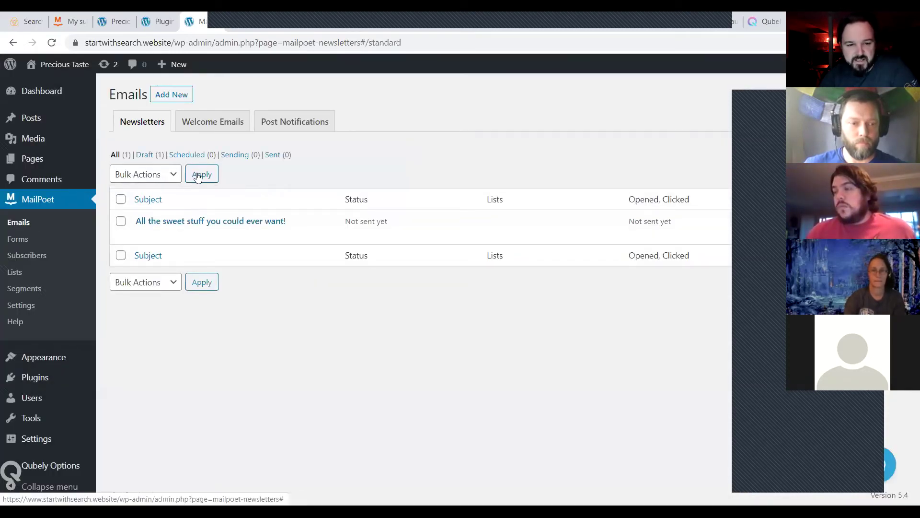
pyautogui.click(230, 123)
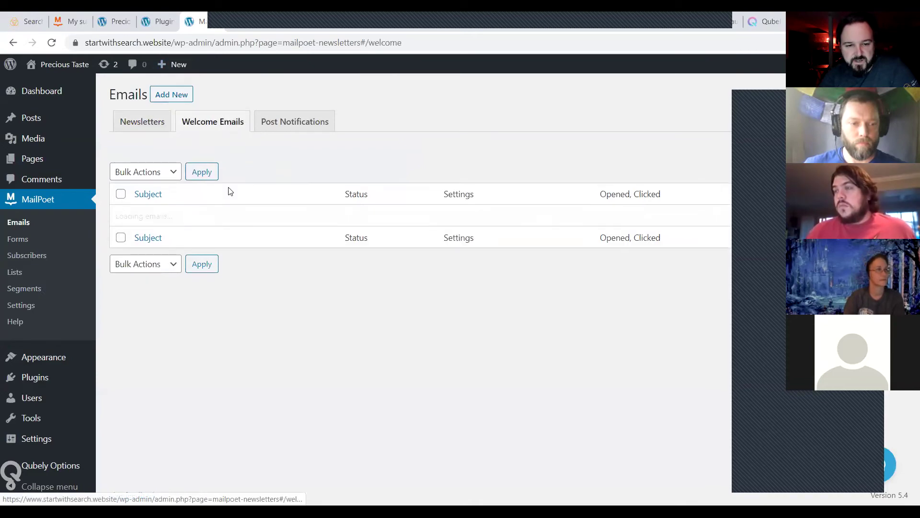
pyautogui.click(234, 234)
# - Set up a new welcome email sent immediately when someone subscribes to the Sweet Subscription list
pyautogui.click(169, 138)
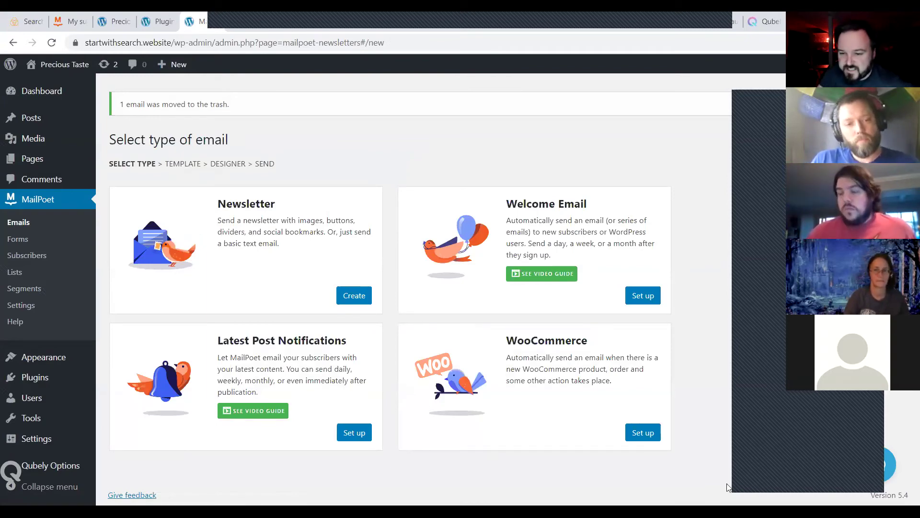
pyautogui.click(647, 298)
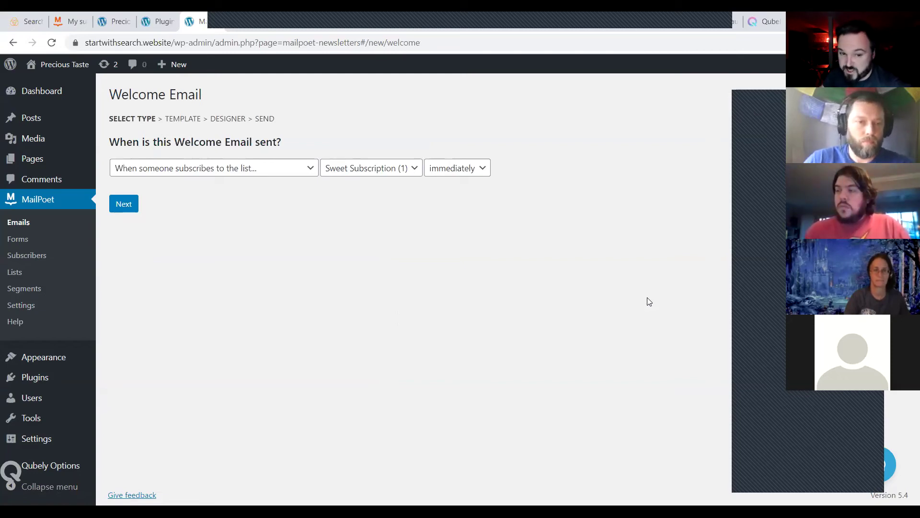
pyautogui.click(302, 174)
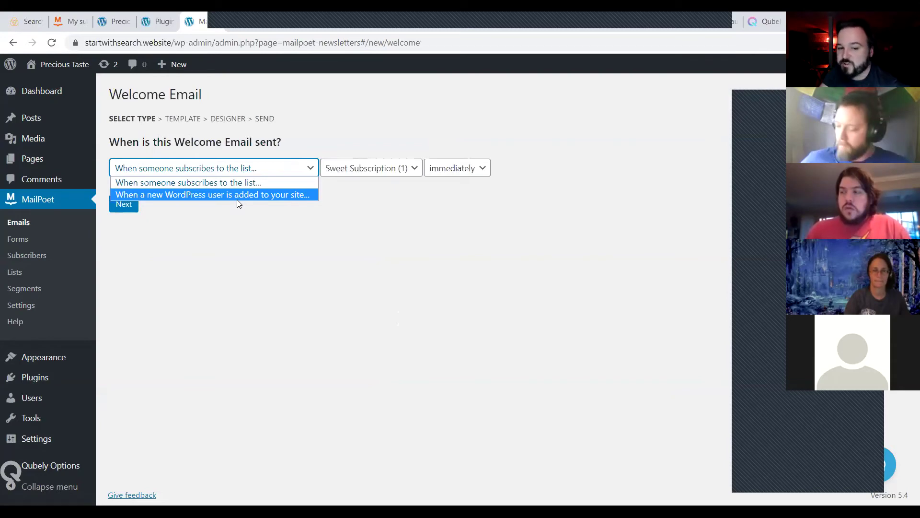
pyautogui.click(244, 184)
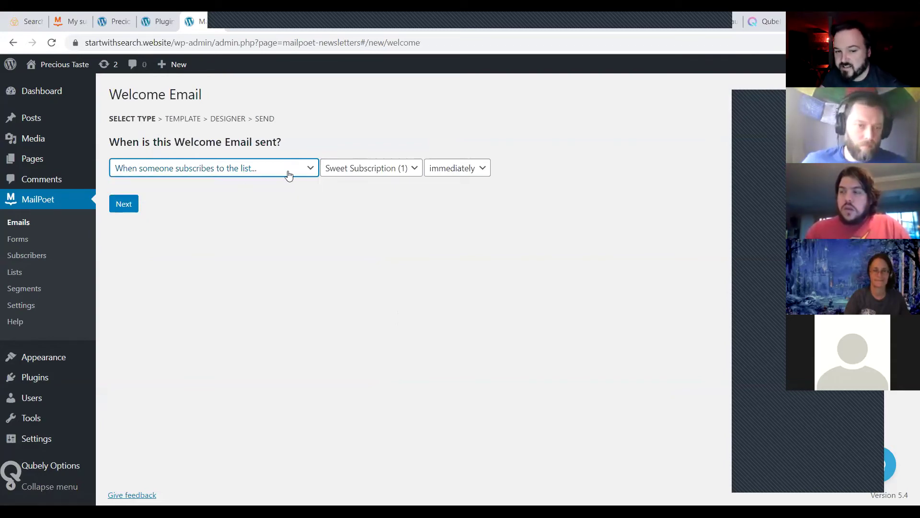
pyautogui.click(455, 173)
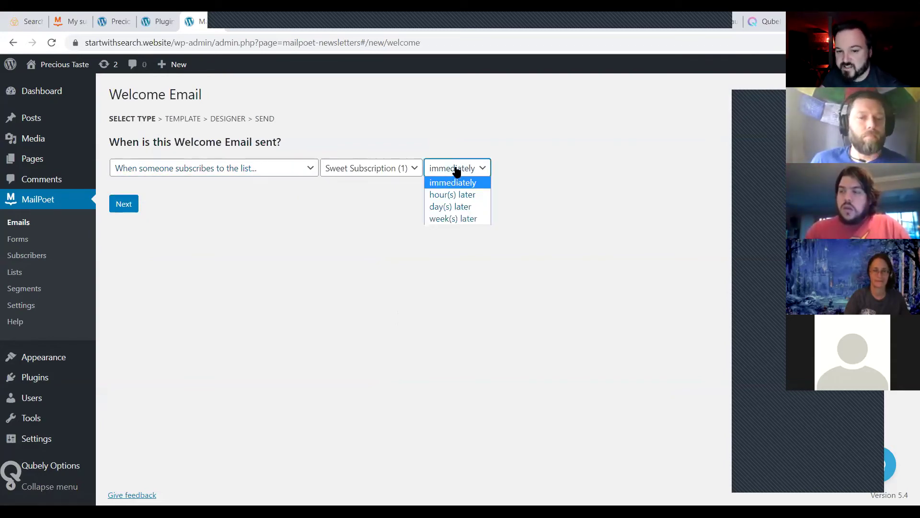
pyautogui.click(455, 182)
pyautogui.click(122, 206)
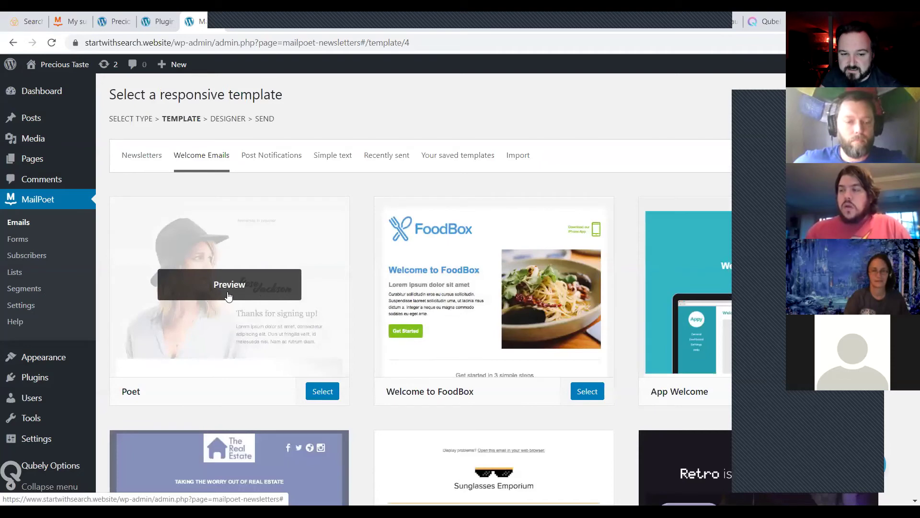
# - Select the Poet template for the welcome email and continue to its final sending details
pyautogui.click(315, 392)
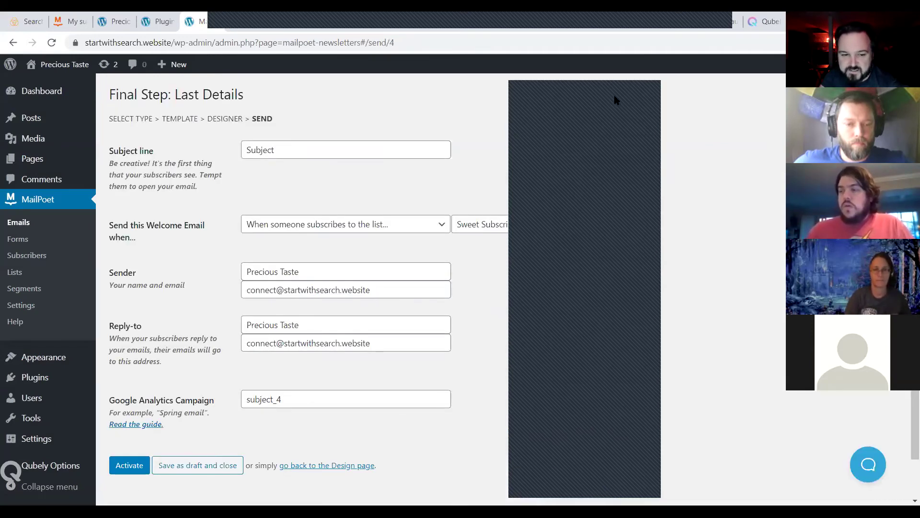
pyautogui.scroll(-1, 129, 190)
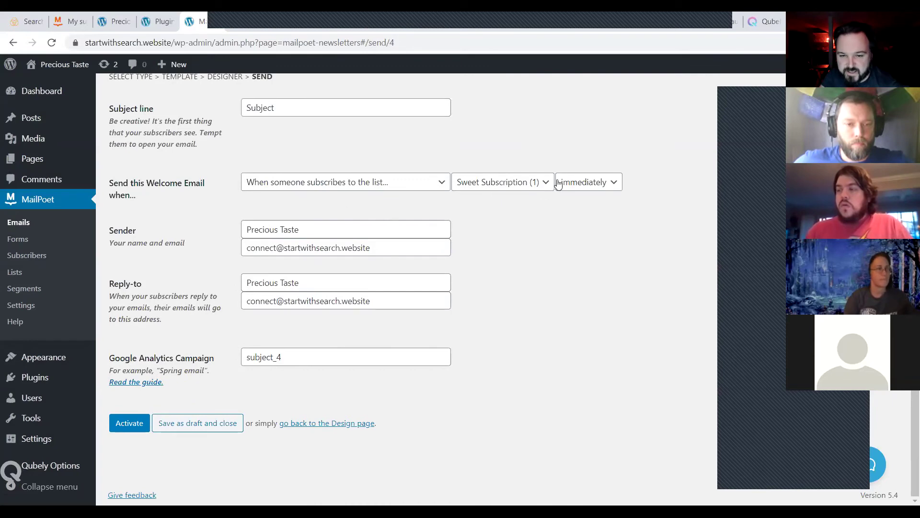
# - Activate the immediate welcome email for the Sweet Subscription list and return to the emails overview
pyautogui.click(131, 423)
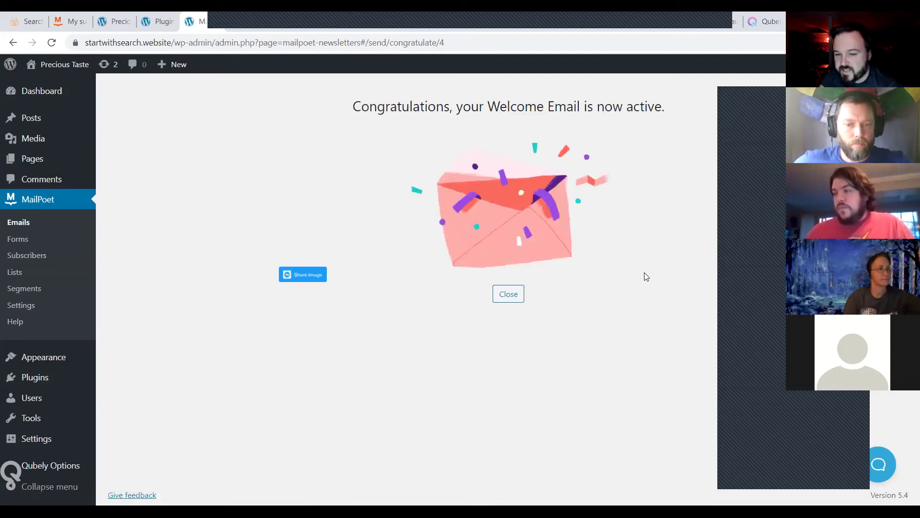
pyautogui.click(515, 297)
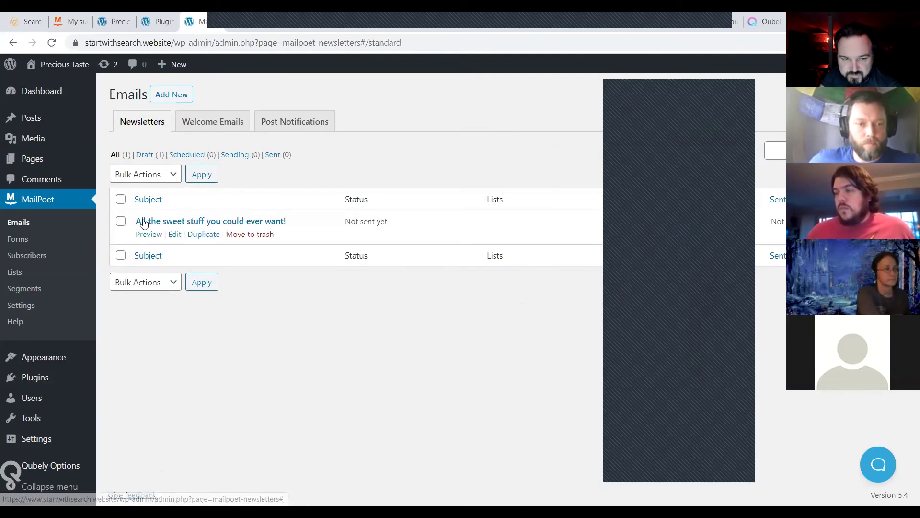
# - Set up another welcome email sent 2 days after someone subscribes to the Sweet Subscription list
pyautogui.click(171, 94)
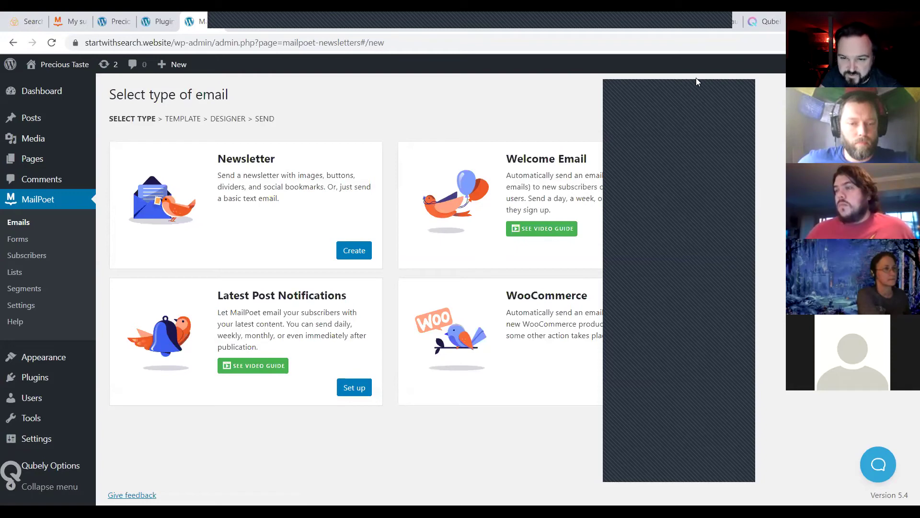
pyautogui.click(642, 250)
pyautogui.click(376, 173)
pyautogui.click(479, 168)
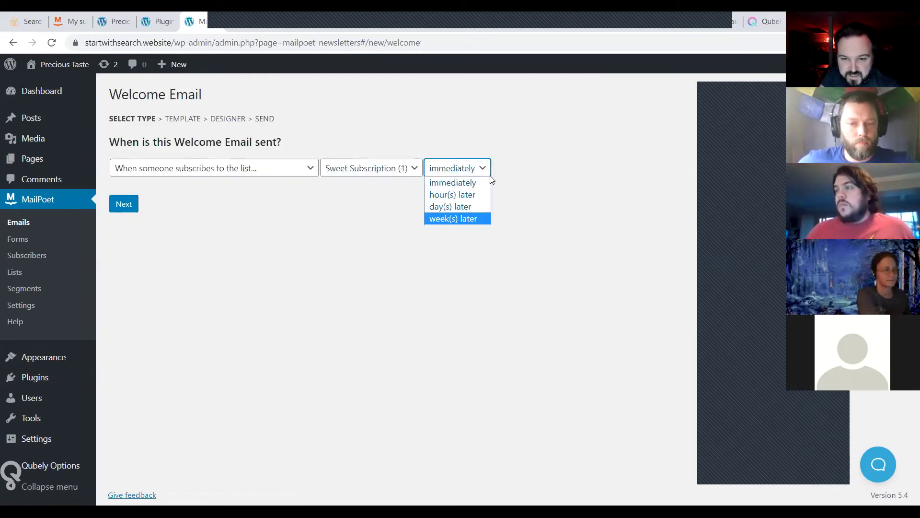
pyautogui.click(226, 168)
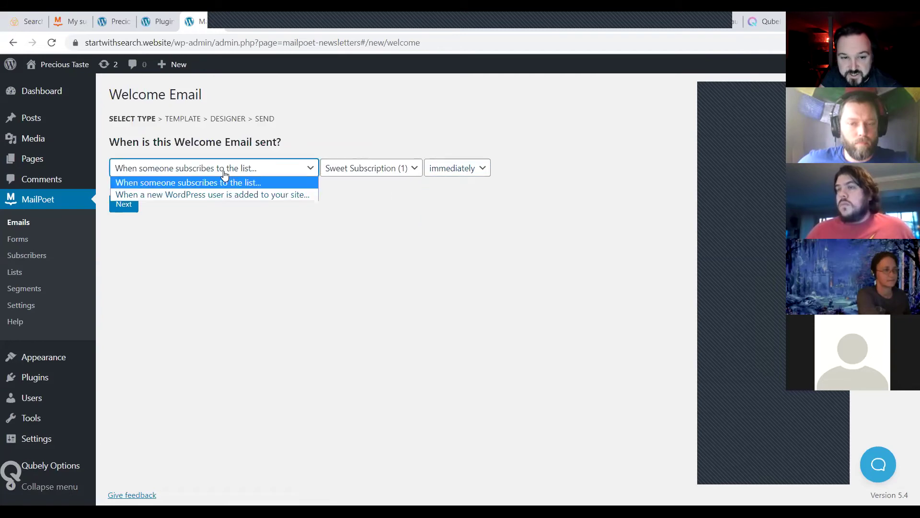
pyautogui.click(366, 169)
pyautogui.click(468, 173)
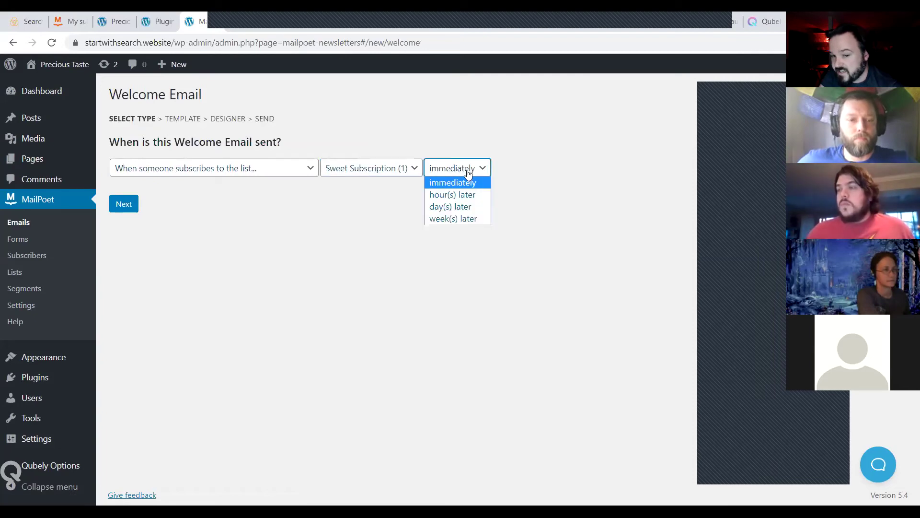
pyautogui.click(468, 207)
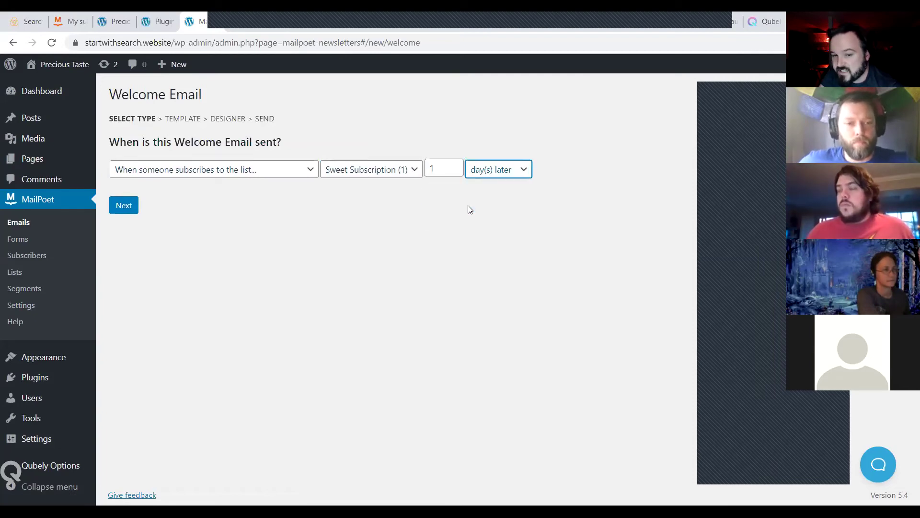
pyautogui.doubleClick(447, 165)
pyautogui.write('2')
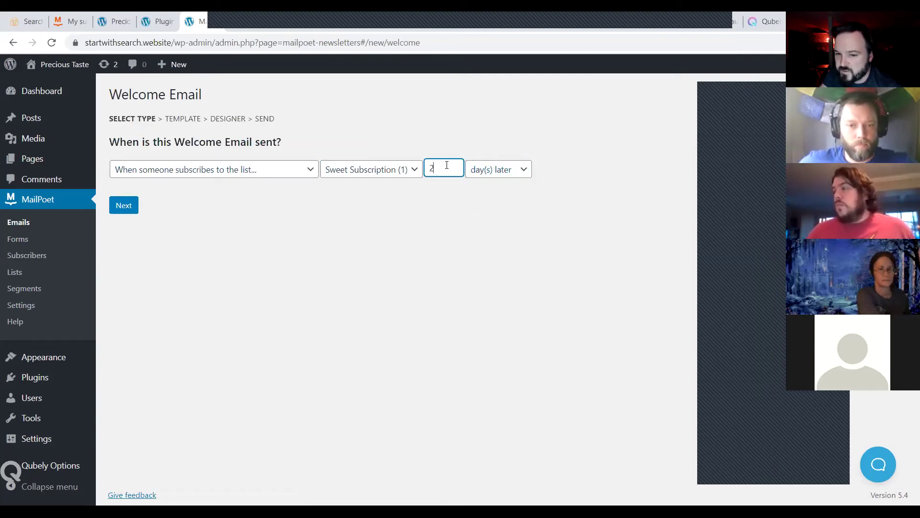
pyautogui.click(492, 233)
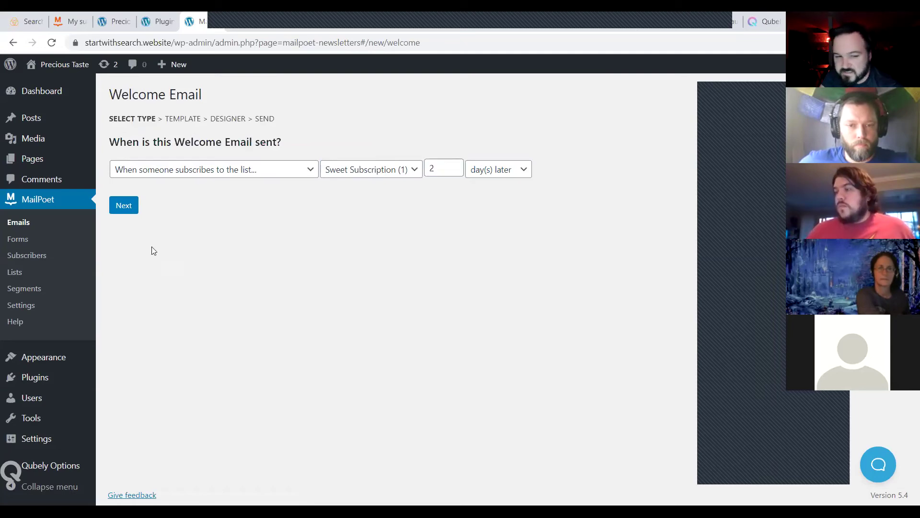
pyautogui.click(127, 206)
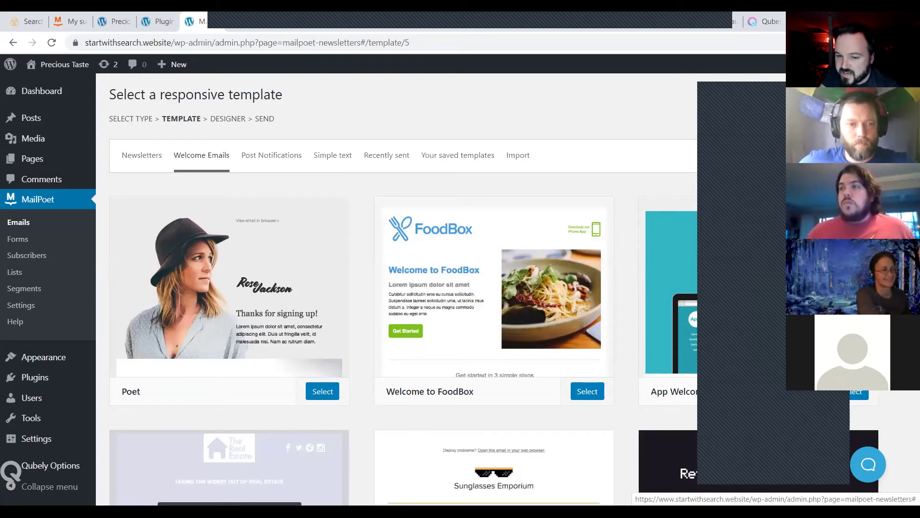
# - Select the Poet template for the 2-day welcome email and activate the email
pyautogui.moveTo(250, 304)
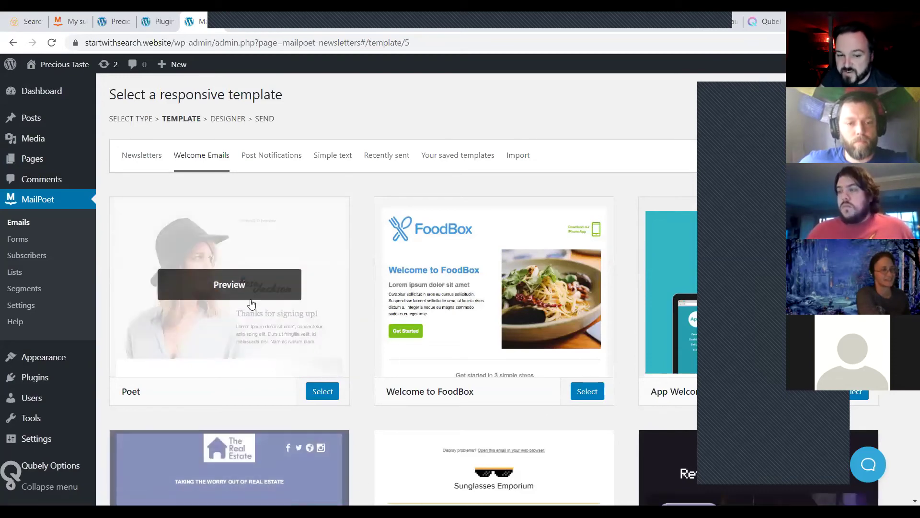
pyautogui.click(321, 391)
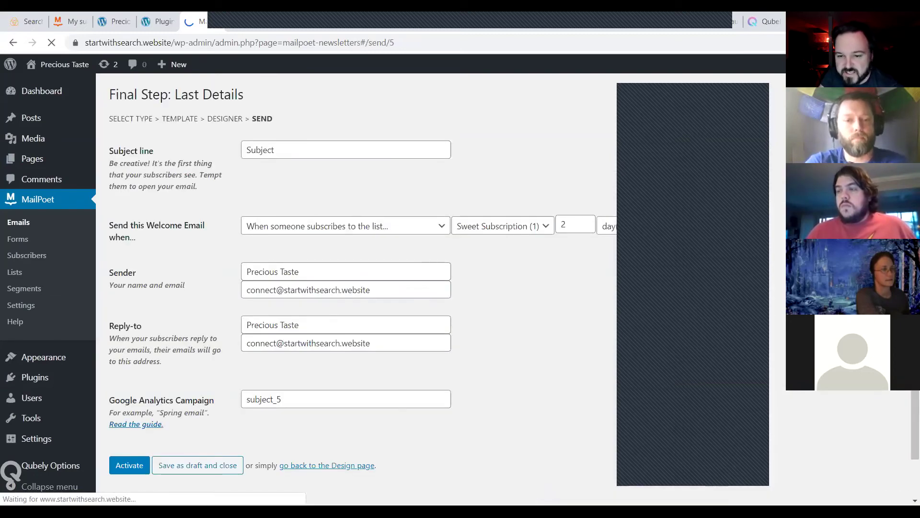
pyautogui.scroll(-1, 450, 209)
pyautogui.click(133, 430)
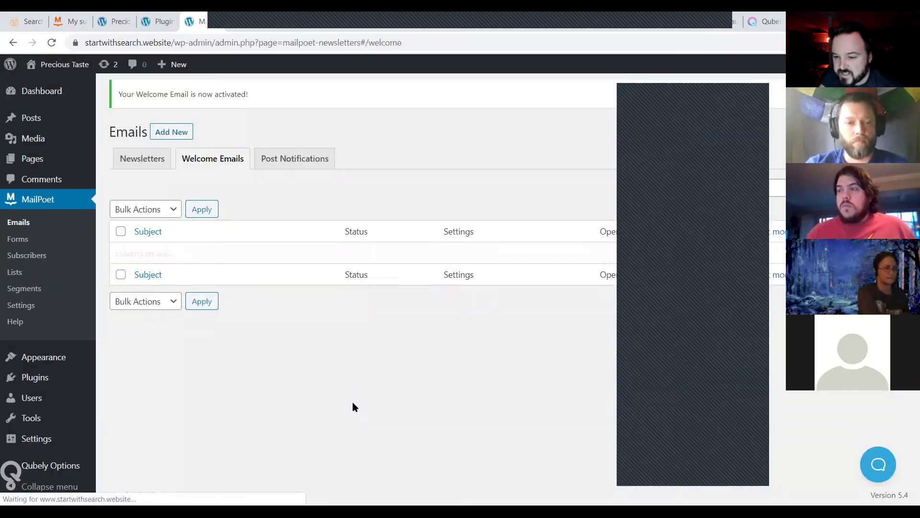
# - Start a new WooCommerce email to view the event types that can trigger it
pyautogui.moveTo(298, 324)
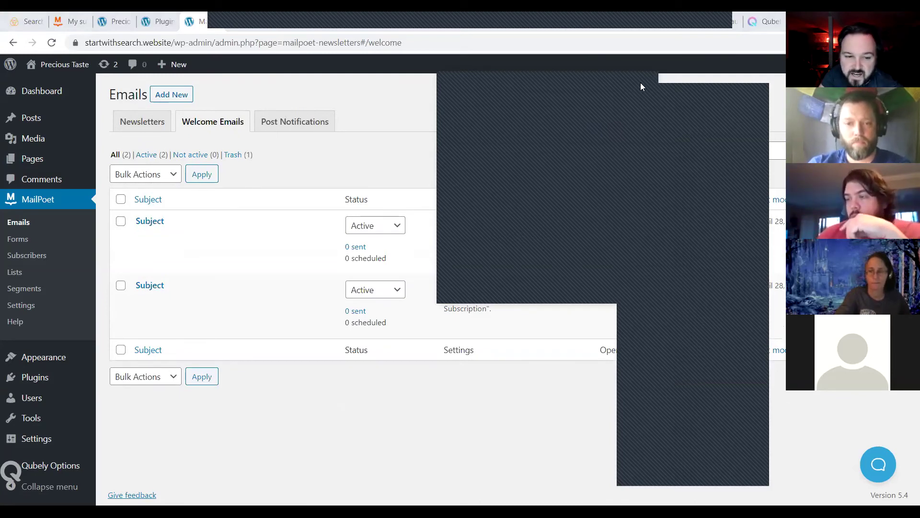
pyautogui.moveTo(221, 308)
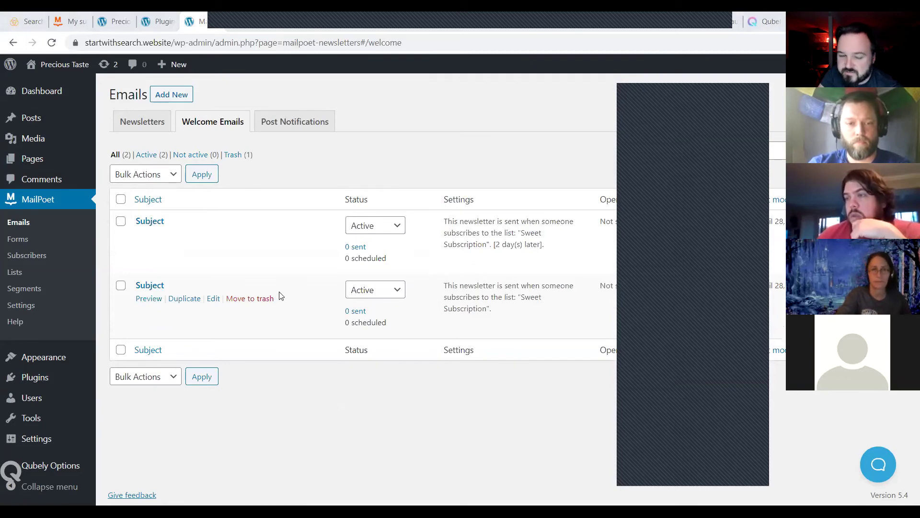
pyautogui.moveTo(143, 239)
pyautogui.moveTo(174, 286)
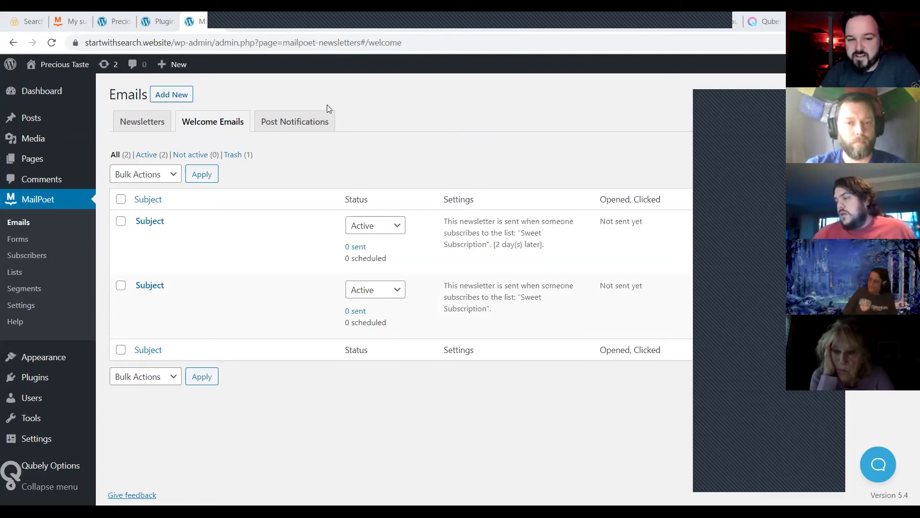
pyautogui.click(186, 94)
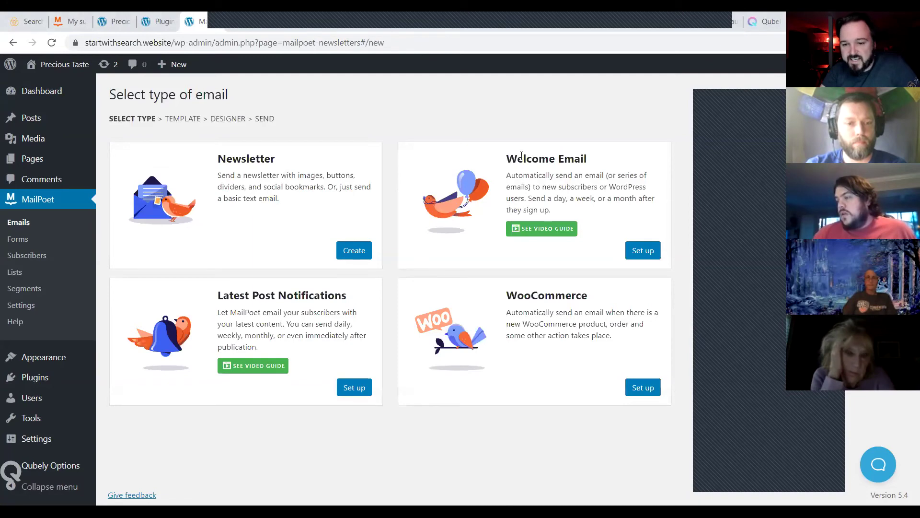
pyautogui.click(650, 387)
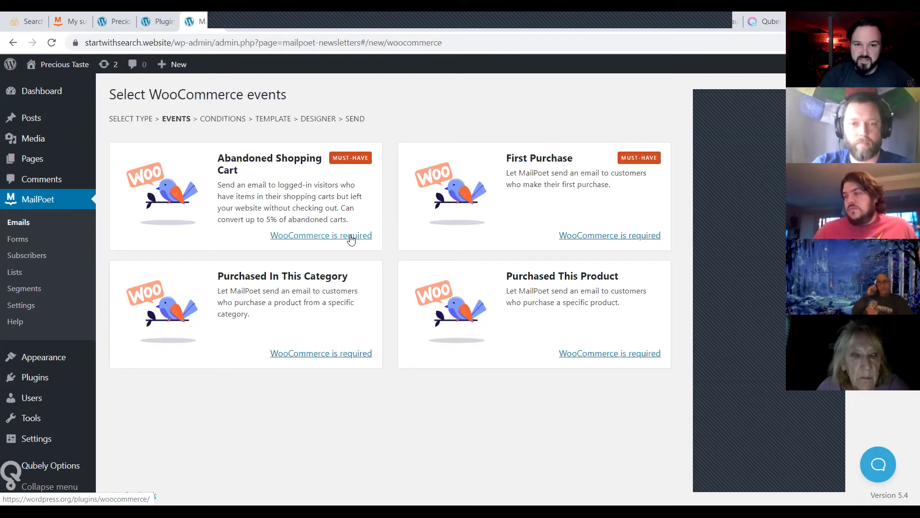
# - Open the MailPoet knowledge base article on compatible forms, themes and plugins
pyautogui.click(249, 25)
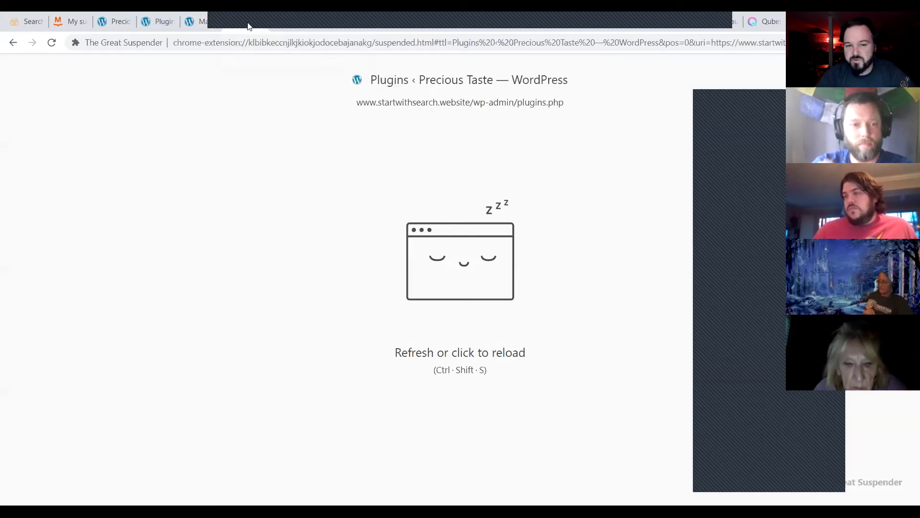
pyautogui.click(335, 32)
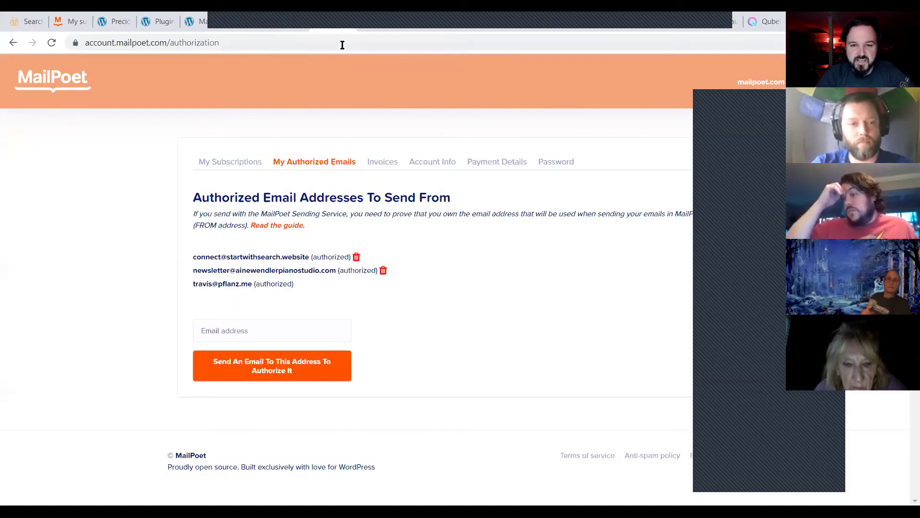
pyautogui.hotkey('ctrl', 'Tab')
pyautogui.click(419, 222)
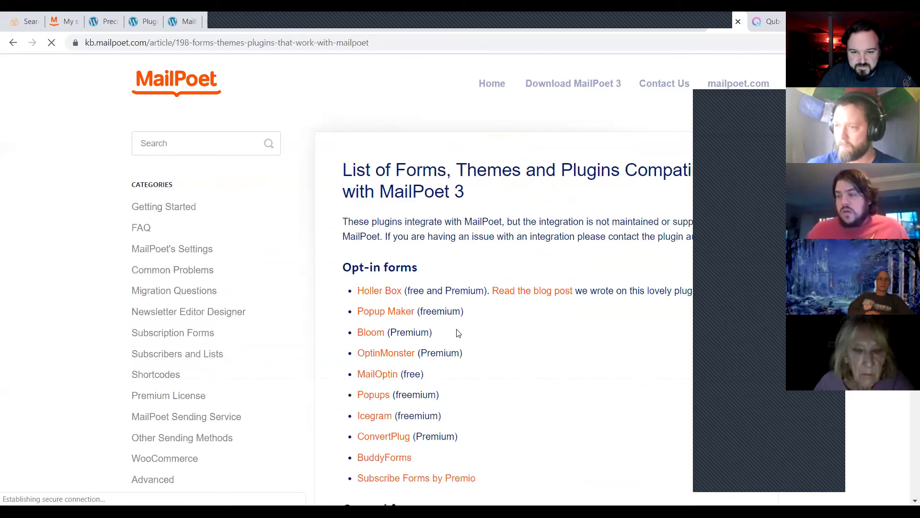
# - Examine the article's lists of opt-in forms, general forms, page builders, themes and other plugins that integrate with MailPoet
pyautogui.scroll(-4, 458, 333)
pyautogui.scroll(1, 458, 333)
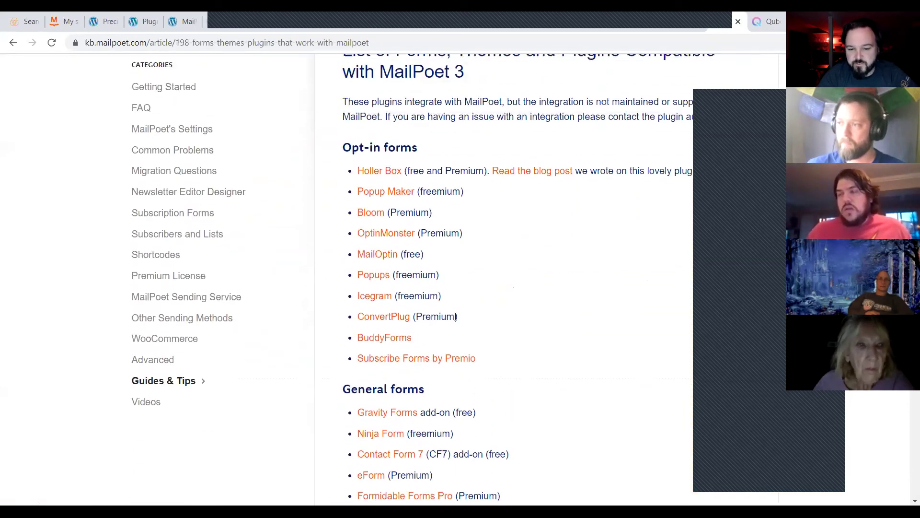
pyautogui.scroll(-2, 455, 317)
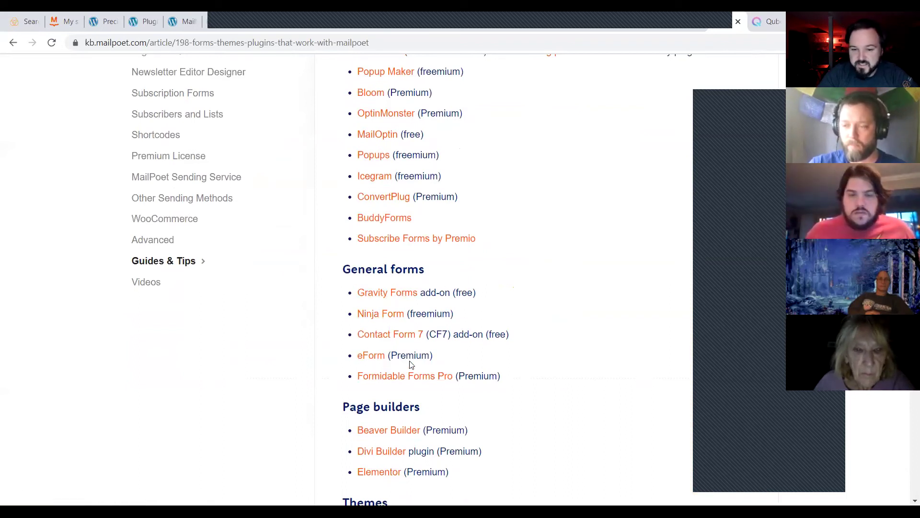
pyautogui.scroll(-1, 558, 374)
pyautogui.scroll(-2, 527, 369)
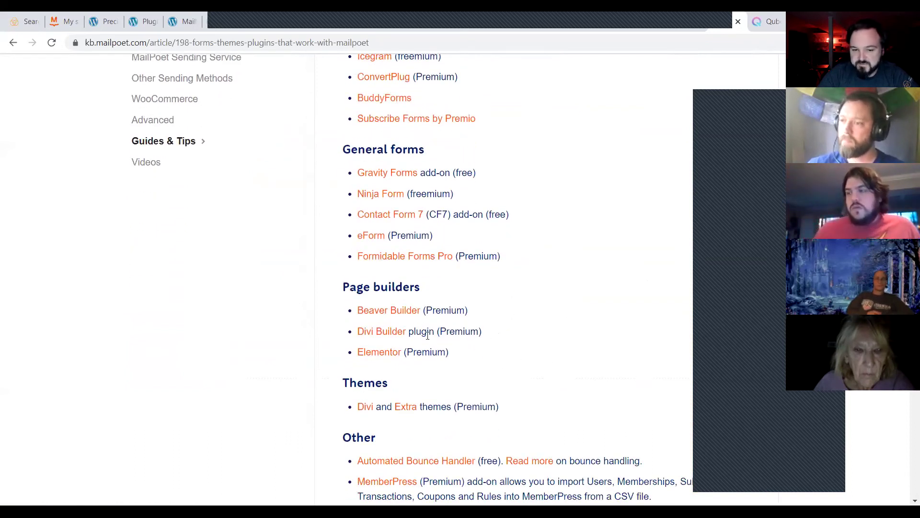
pyautogui.scroll(-3, 518, 281)
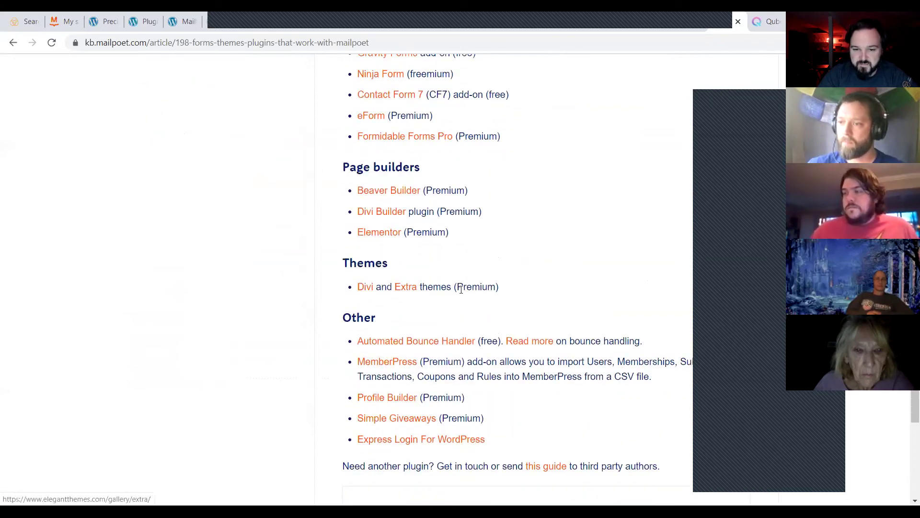
pyautogui.scroll(-3, 496, 314)
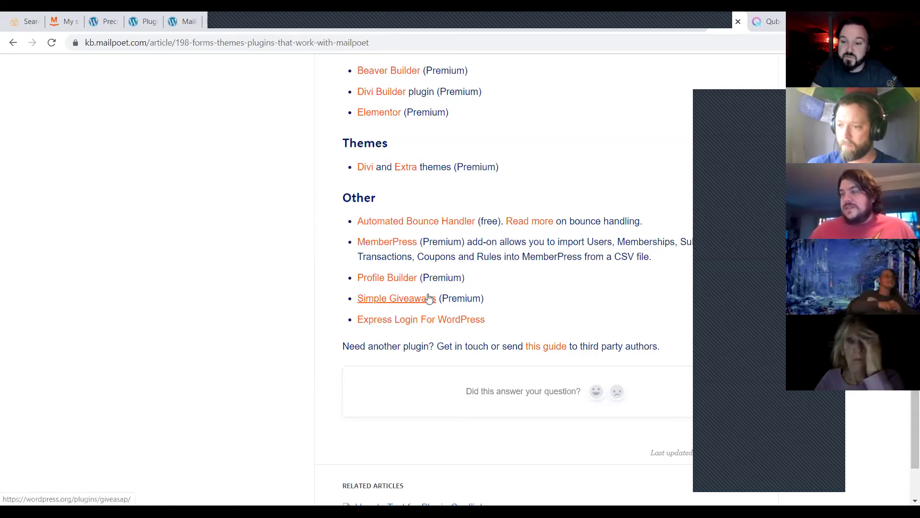
pyautogui.scroll(7, 419, 373)
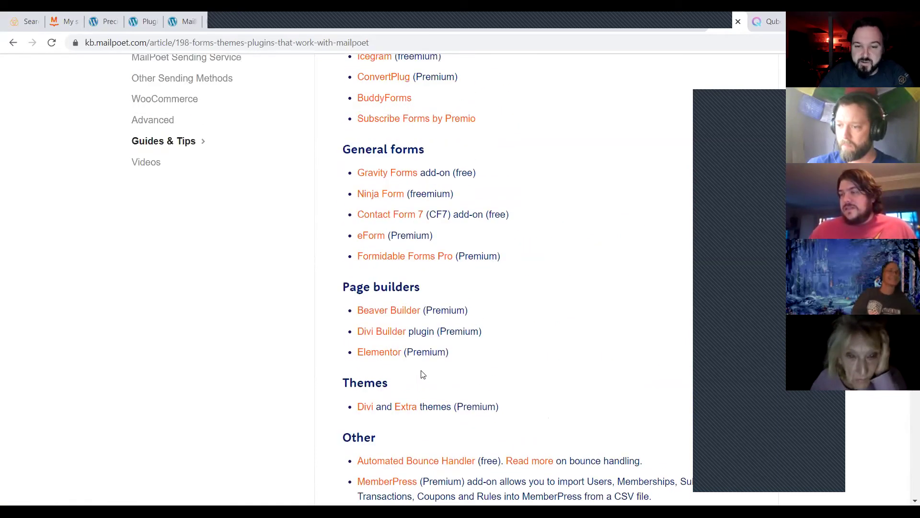
pyautogui.scroll(1, 419, 372)
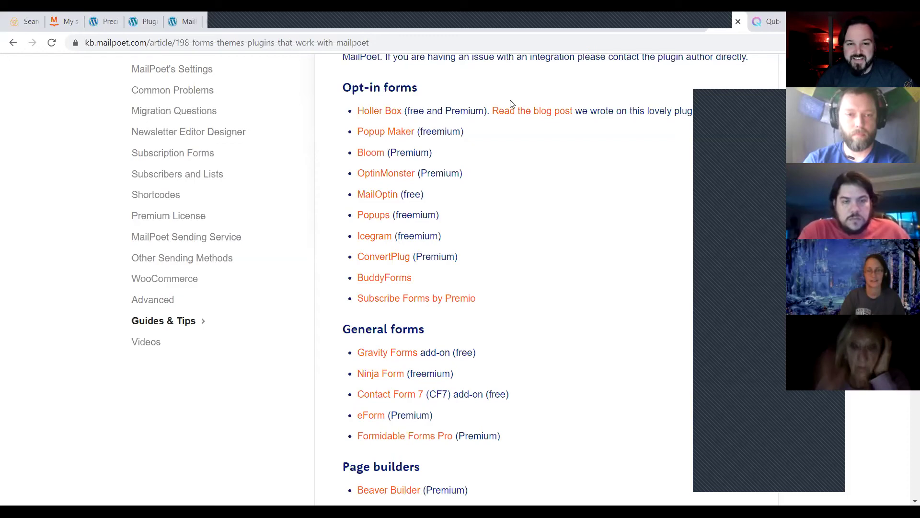
# - Go from the MailPoet account page to the MailPoet website and open its pricing page
pyautogui.click(294, 27)
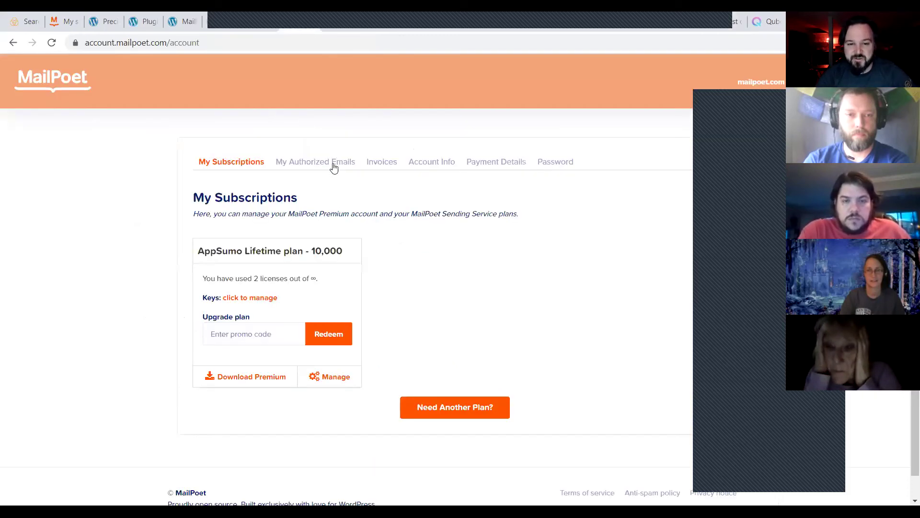
pyautogui.click(62, 21)
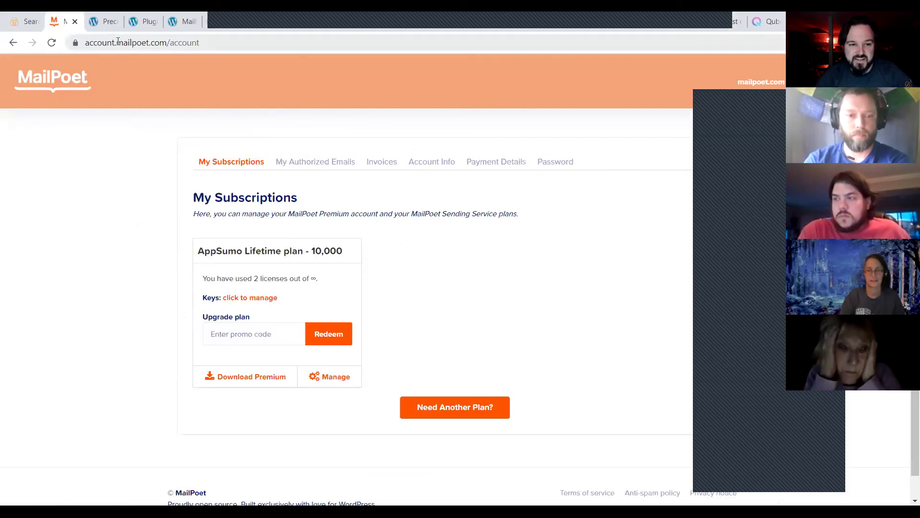
pyautogui.click(744, 83)
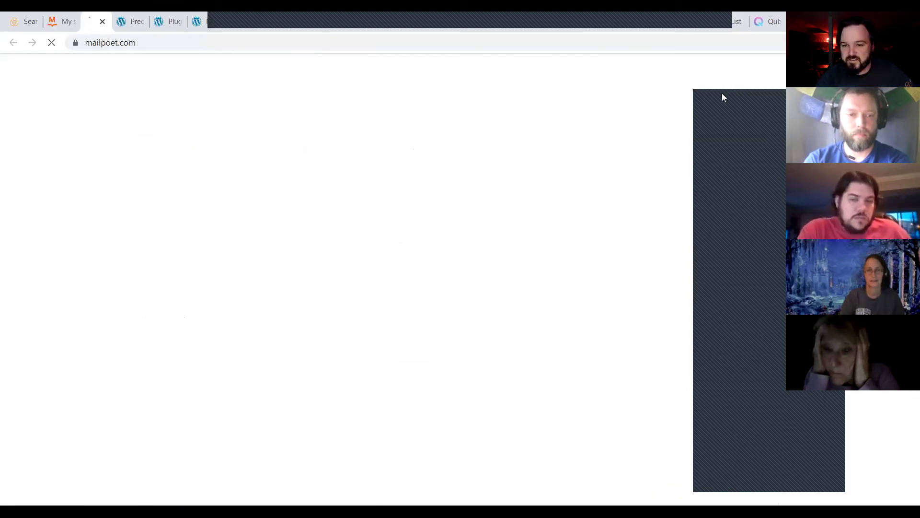
pyautogui.click(585, 91)
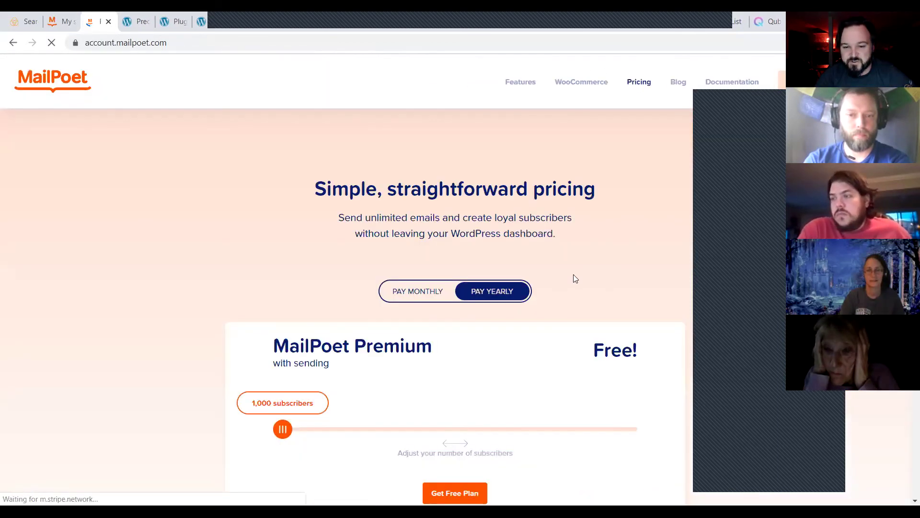
# - Check the MailPoet Premium price for 5,000 subscribers with monthly payment and review the plan's included features
pyautogui.moveTo(333, 430); pyautogui.dragTo(402, 440)
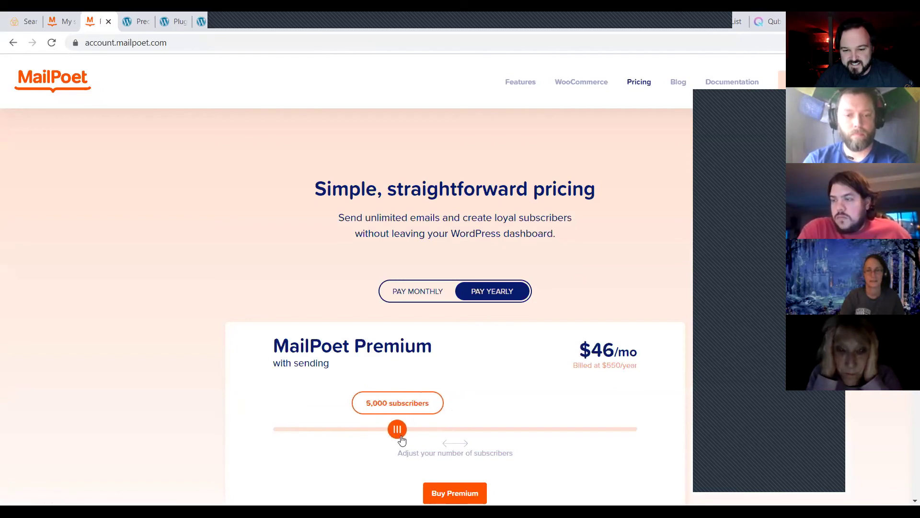
pyautogui.scroll(-3, 529, 393)
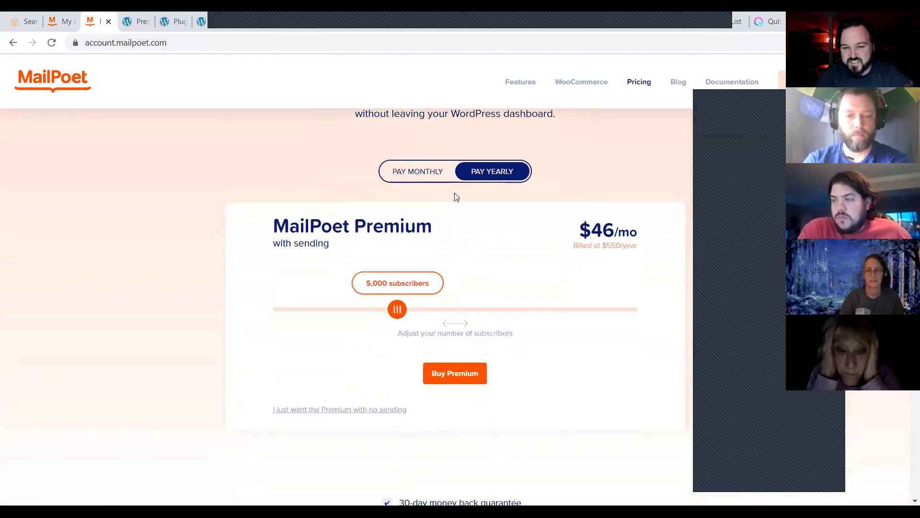
pyautogui.click(422, 175)
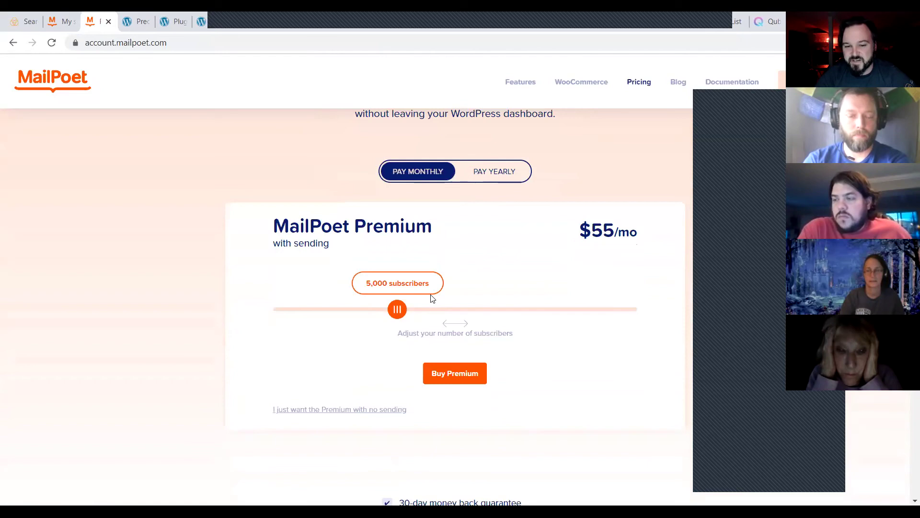
pyautogui.scroll(-3, 430, 295)
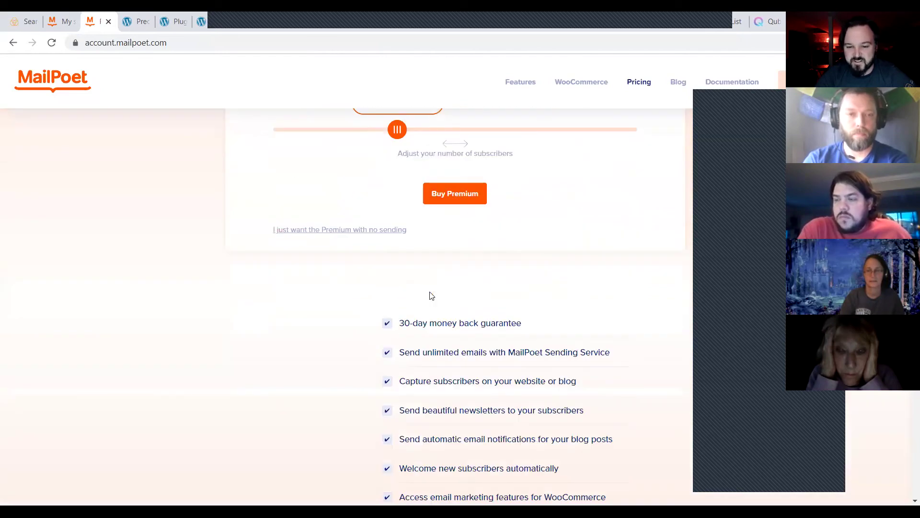
pyautogui.scroll(-3, 430, 296)
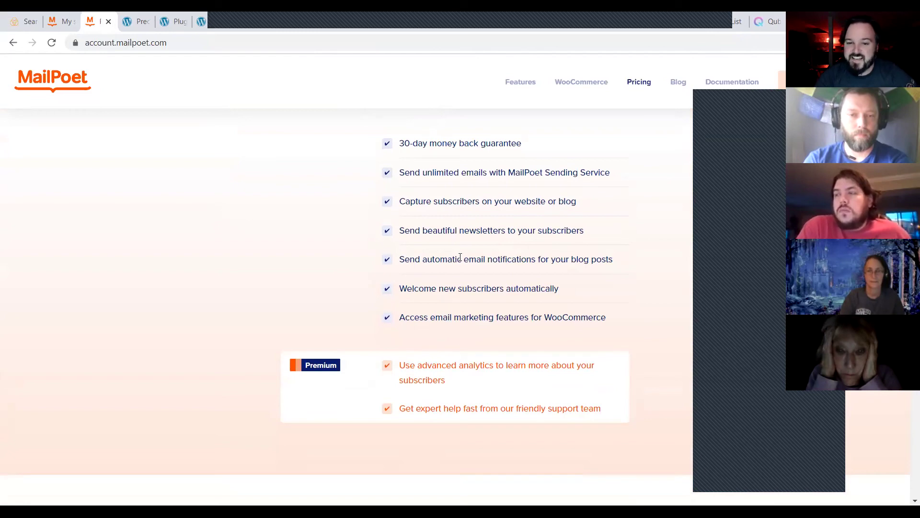
pyautogui.scroll(4, 460, 257)
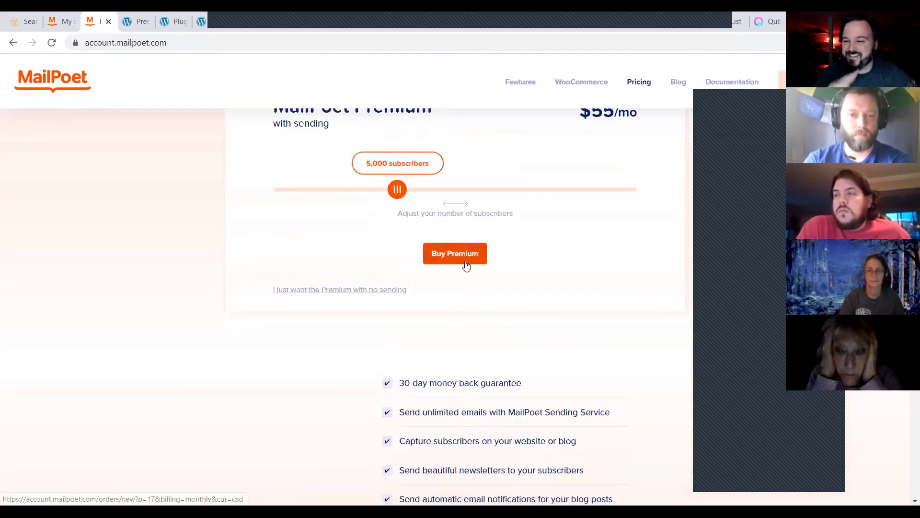